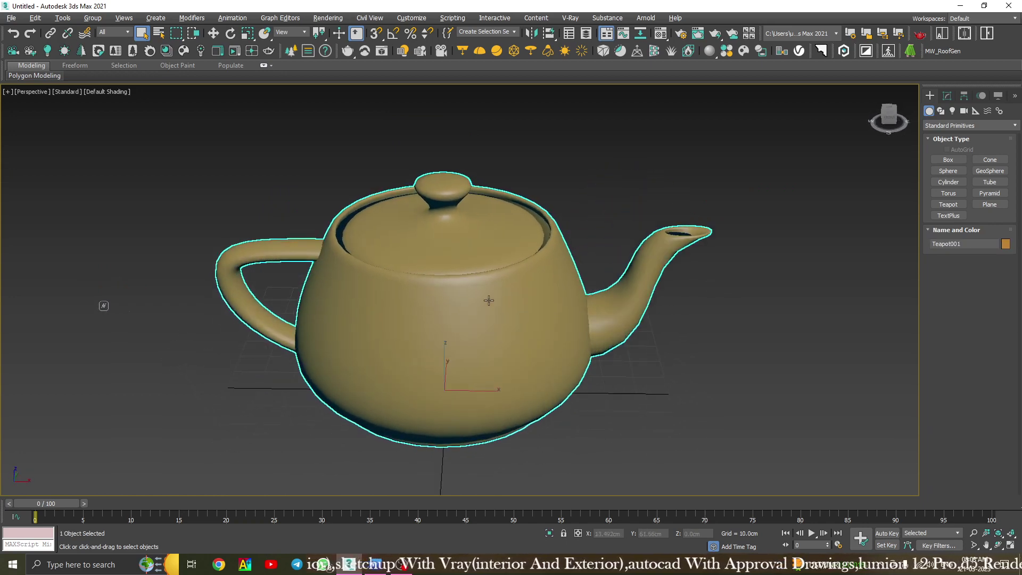
Give Teapot001 a 47.553cm radius and, after trying 64 and 1, set its segments to 48.
{"action": "left_click", "coordinate": [948, 96]}
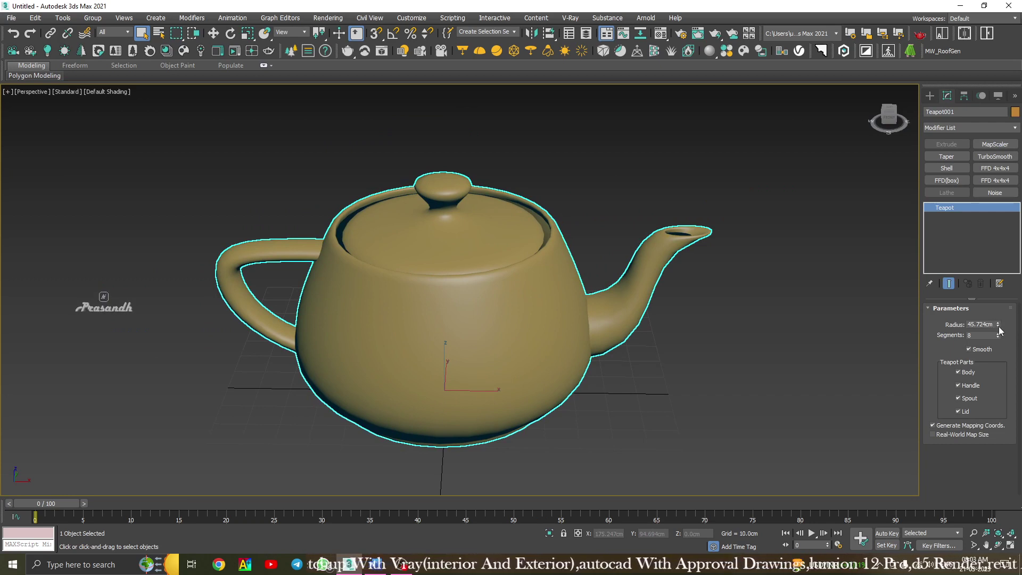
{"action": "left_click_drag", "start_coordinate": [998, 327], "coordinate": [996, 326]}
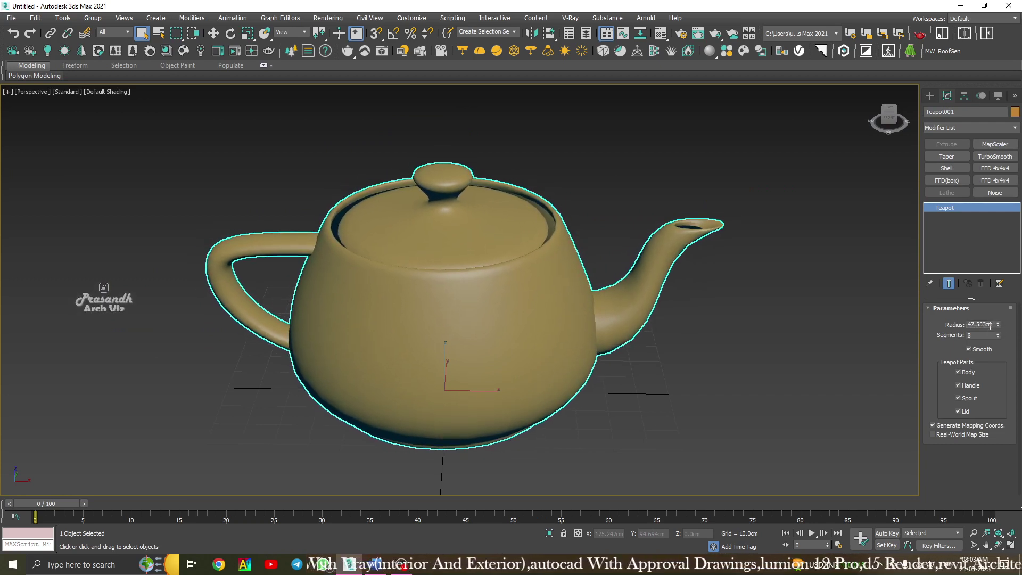
{"action": "left_click_drag", "start_coordinate": [997, 337], "coordinate": [997, 362]}
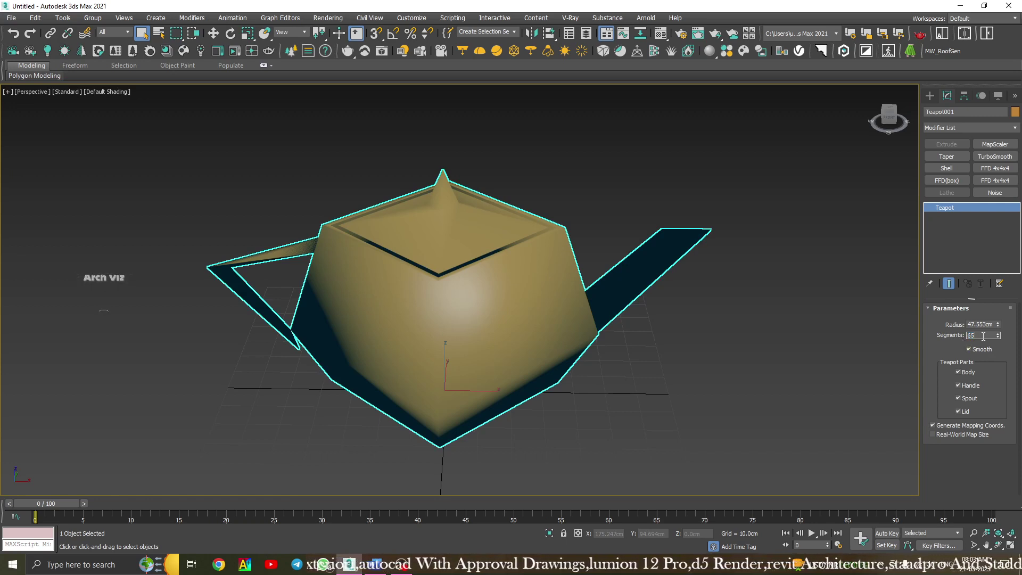
{"action": "key", "text": "Return"}
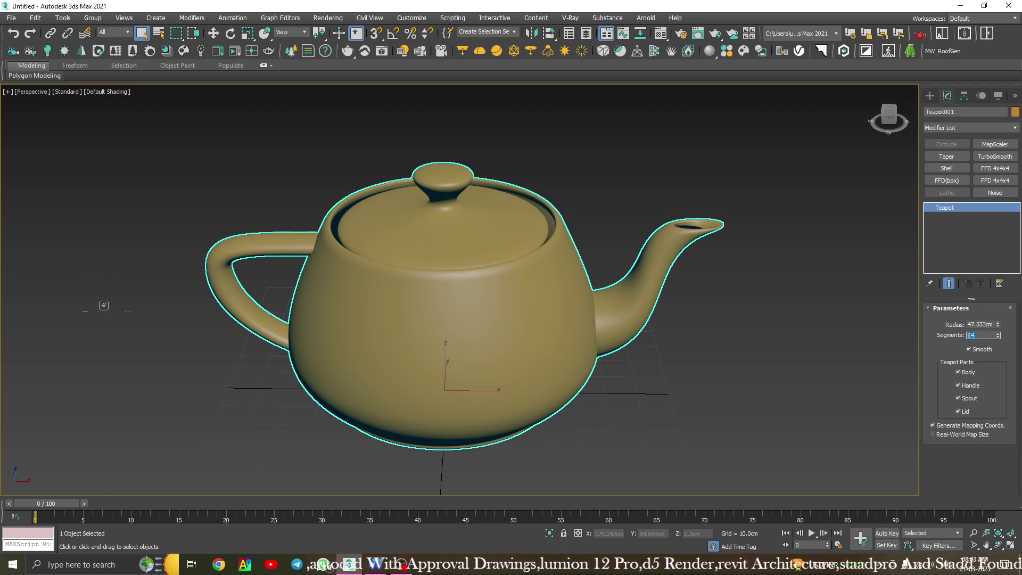
{"action": "type", "text": "1"}
{"action": "key", "text": "Return"}
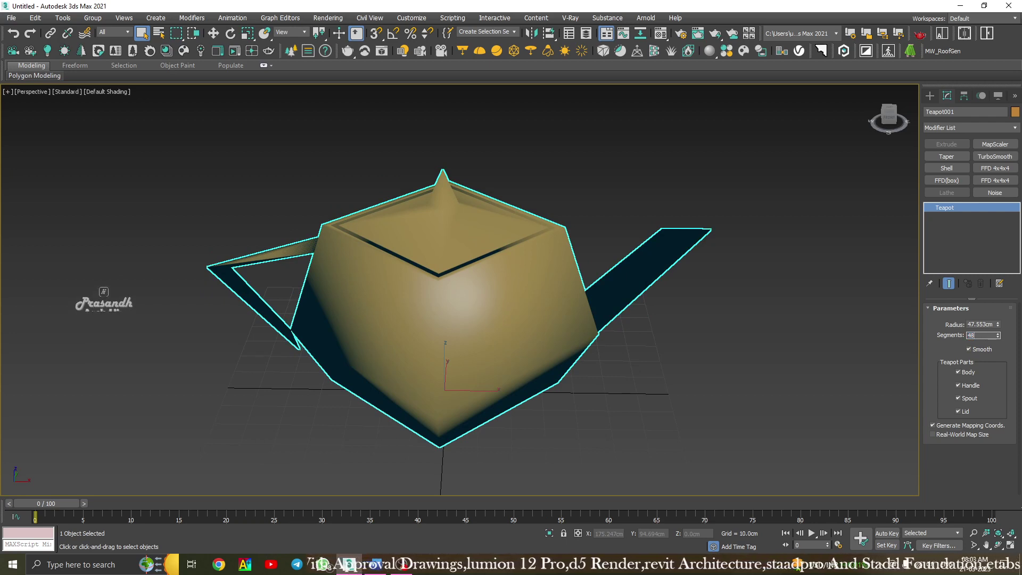
{"action": "type", "text": "48"}
{"action": "key", "text": "Return"}
{"action": "left_click", "coordinate": [631, 181]}
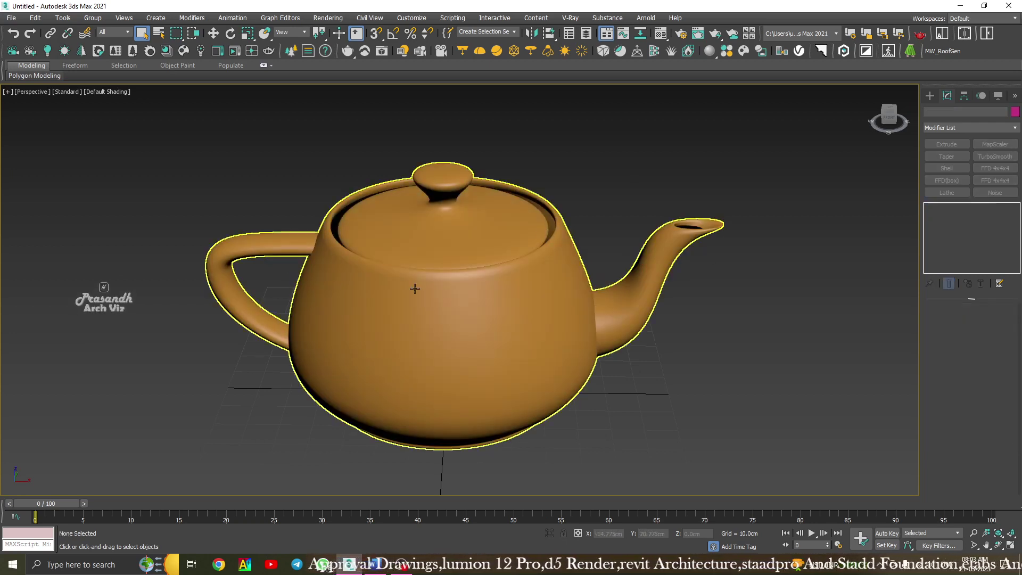
{"action": "middle_click_drag", "start_coordinate": [414, 288], "coordinate": [513, 308], "text": "alt"}
{"action": "left_click", "coordinate": [421, 294]}
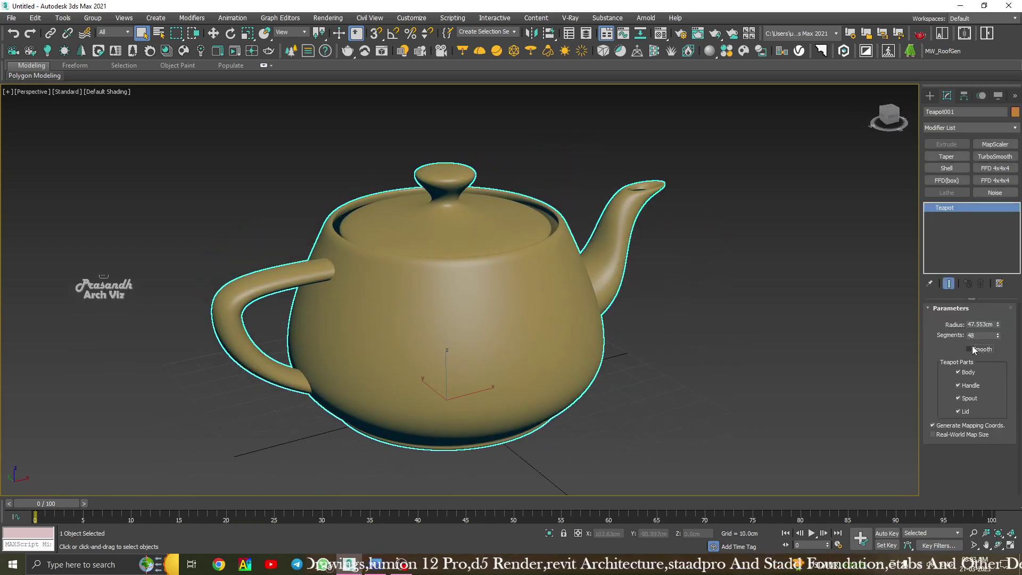
{"action": "scroll", "coordinate": [418, 300], "scroll_direction": "up", "scroll_amount": 5}
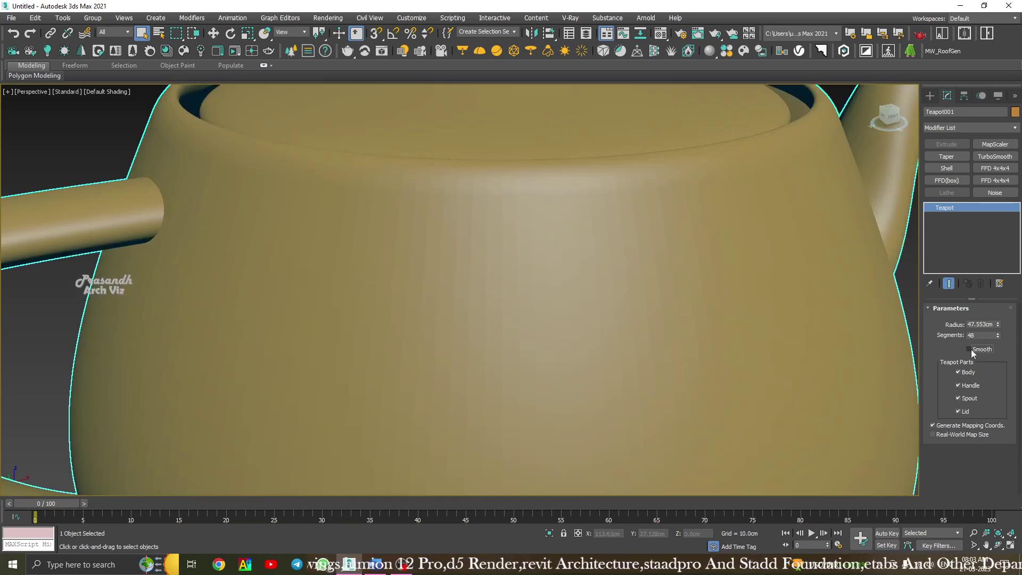
{"action": "left_click", "coordinate": [968, 349]}
{"action": "scroll", "coordinate": [456, 319], "scroll_direction": "down", "scroll_amount": 5}
{"action": "scroll", "coordinate": [495, 343], "scroll_direction": "up", "scroll_amount": 3}
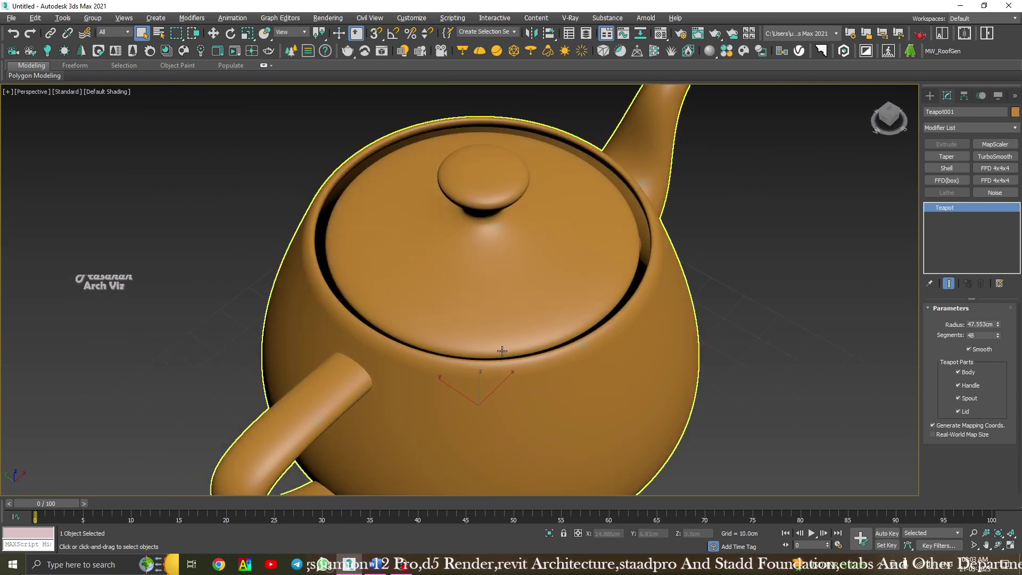
{"action": "left_click", "coordinate": [765, 312]}
{"action": "middle_click_drag", "start_coordinate": [618, 338], "coordinate": [531, 273]}
{"action": "scroll", "coordinate": [561, 313], "scroll_direction": "down", "scroll_amount": 5}
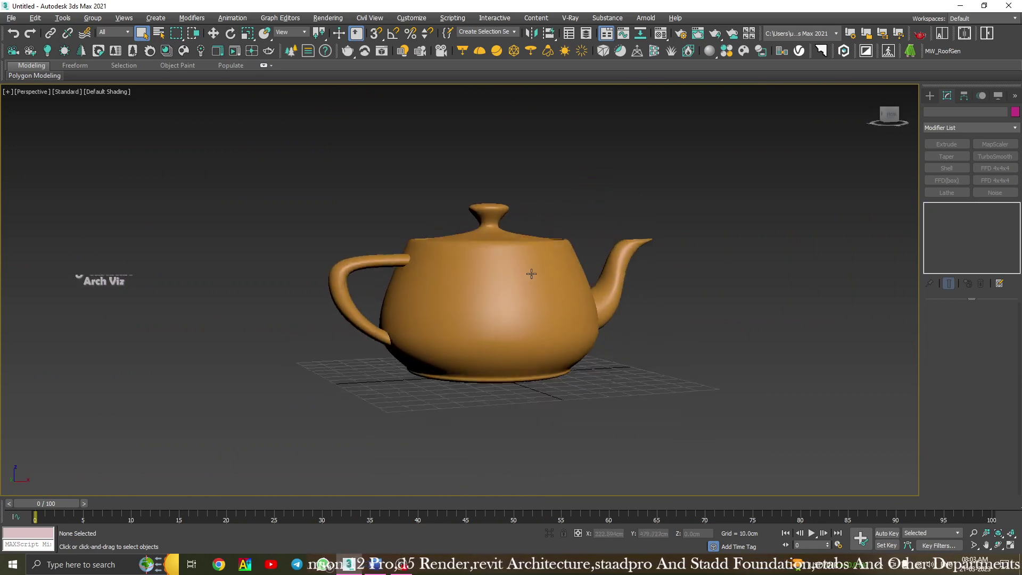
{"action": "left_click", "coordinate": [513, 280]}
{"action": "scroll", "coordinate": [514, 279], "scroll_direction": "up", "scroll_amount": 5}
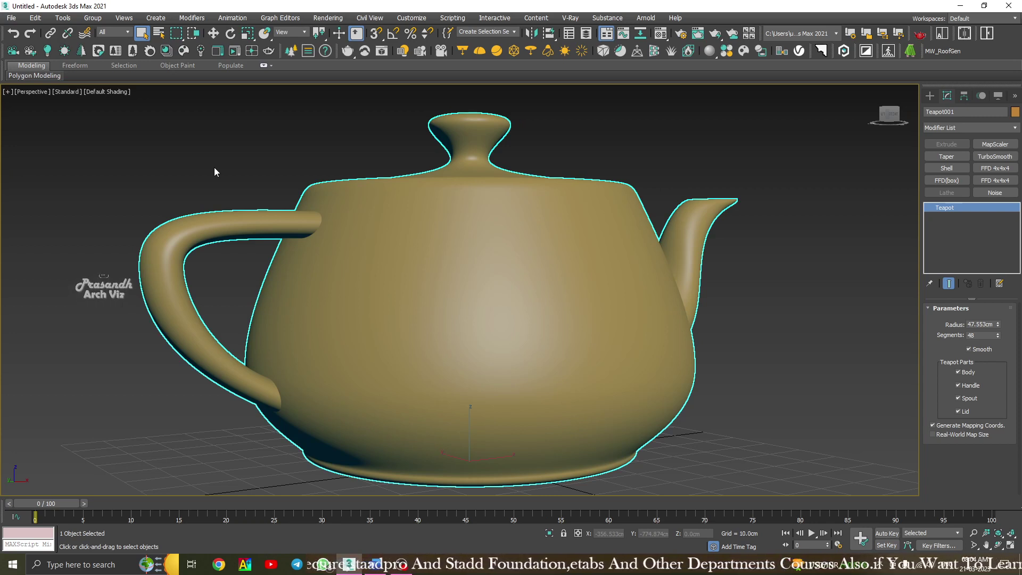
{"action": "middle_click_drag", "start_coordinate": [317, 268], "coordinate": [236, 296], "text": "alt"}
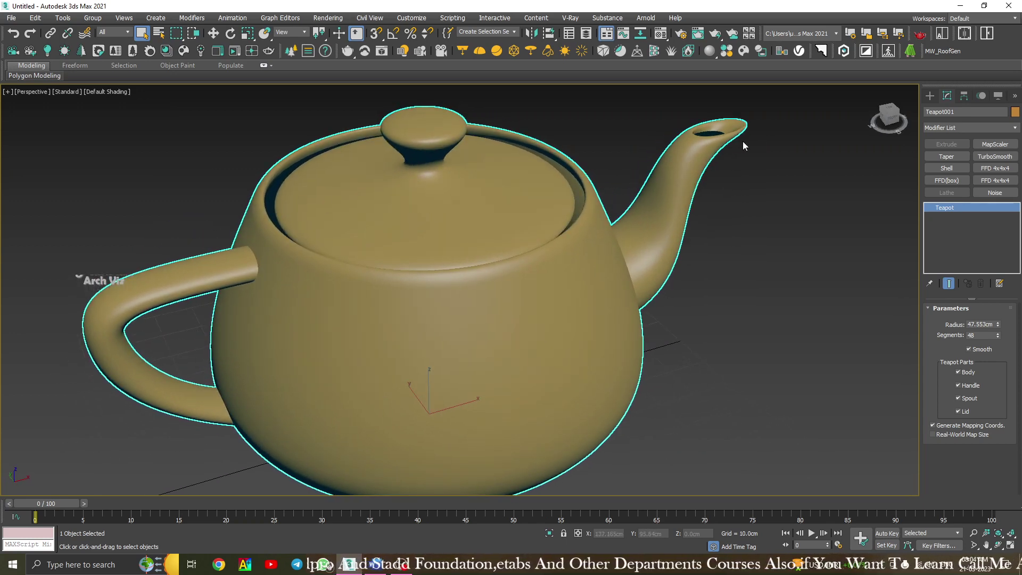
{"action": "scroll", "coordinate": [451, 266], "scroll_direction": "down", "scroll_amount": 3}
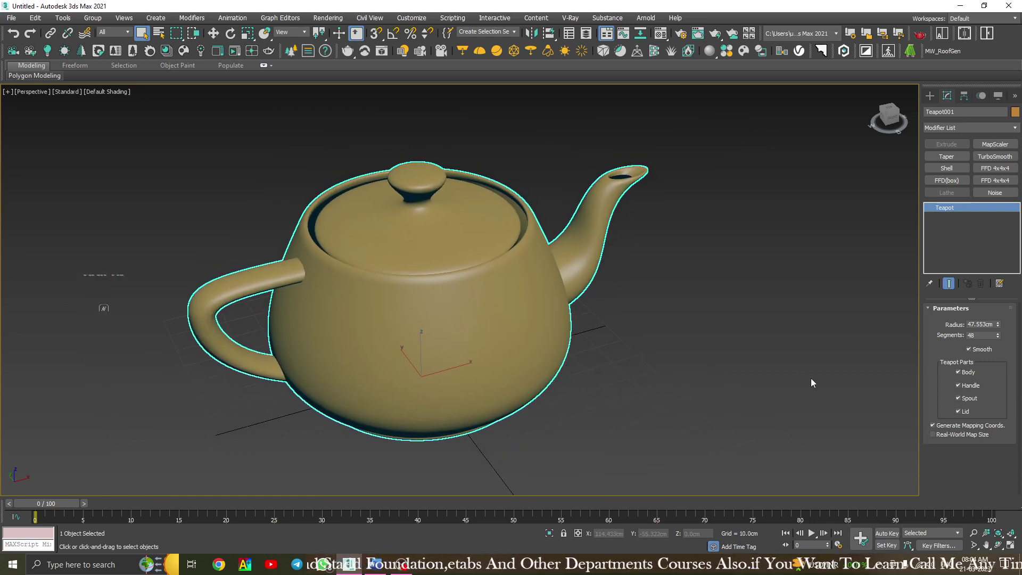
Toggle the teapot's Handle, Spout, Lid and Body parts off and back on.
{"action": "left_click", "coordinate": [959, 385]}
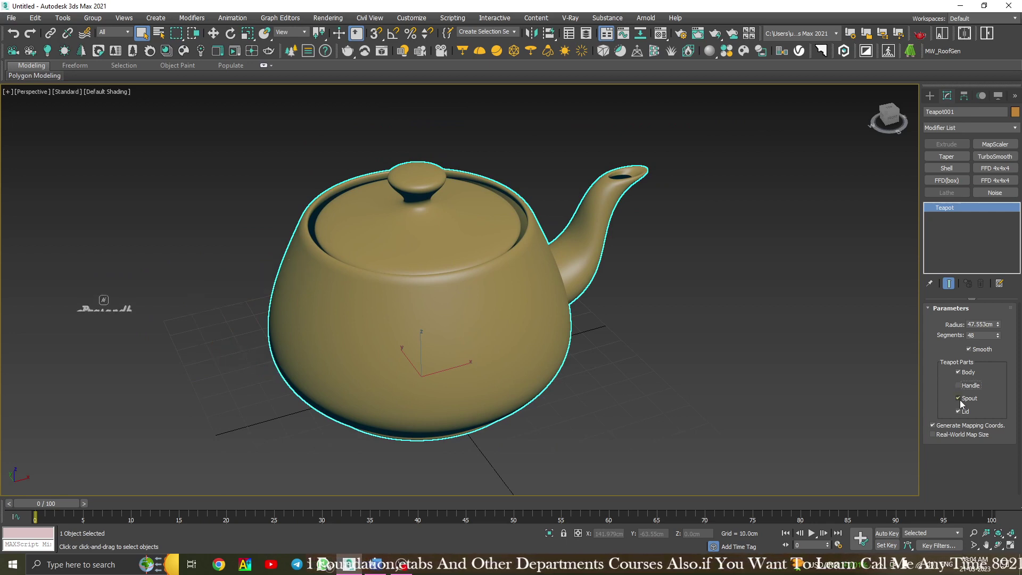
{"action": "left_click", "coordinate": [959, 399]}
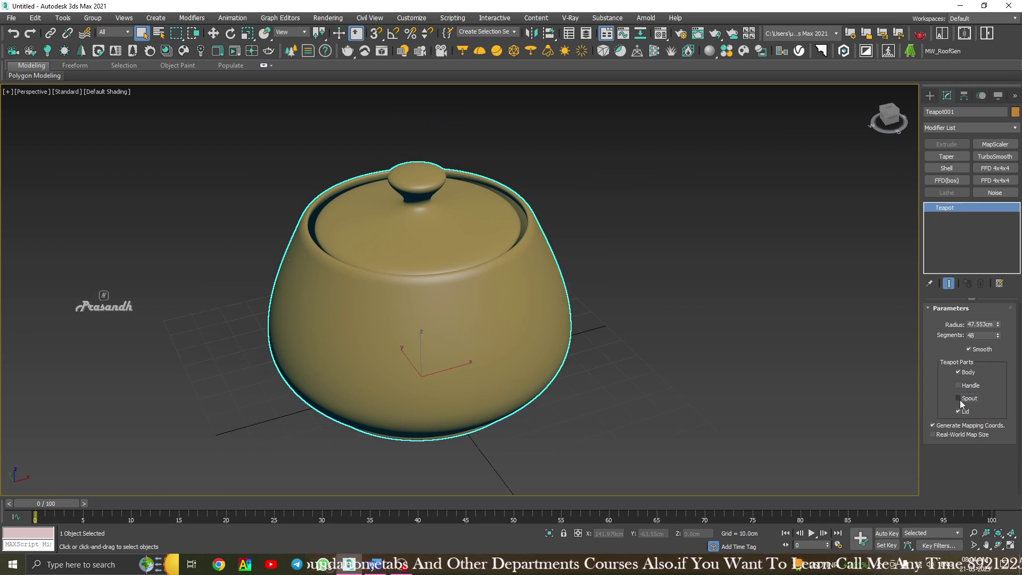
{"action": "left_click", "coordinate": [959, 411]}
{"action": "left_click", "coordinate": [958, 411]}
{"action": "left_click", "coordinate": [959, 398]}
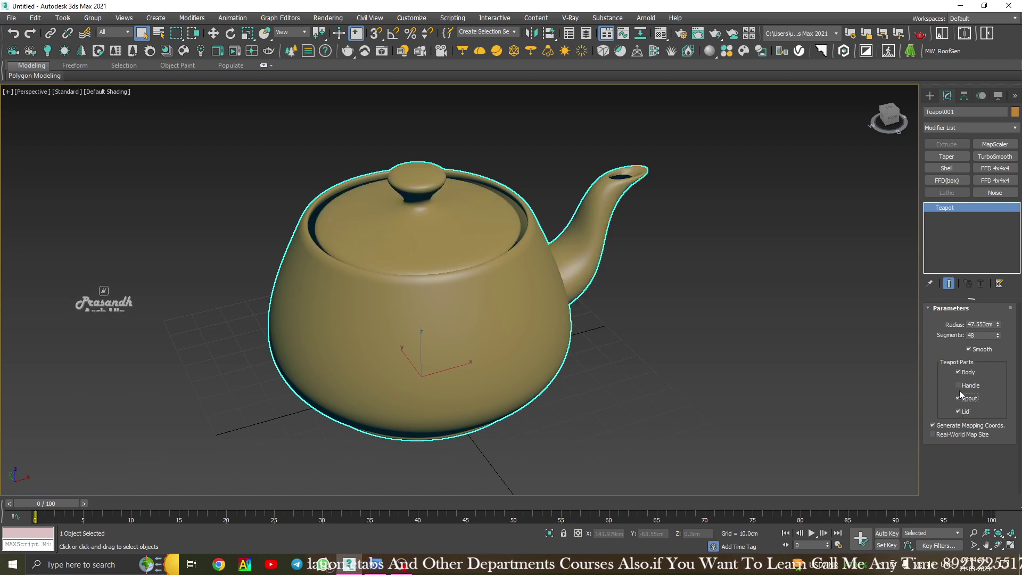
{"action": "left_click", "coordinate": [959, 385]}
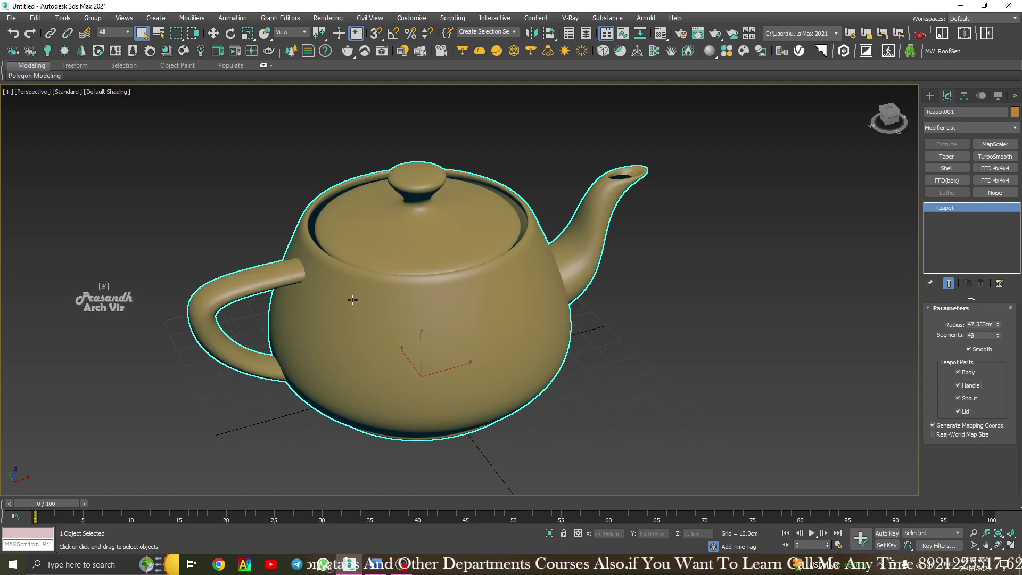
{"action": "left_click", "coordinate": [959, 372]}
{"action": "middle_click_drag", "start_coordinate": [362, 283], "coordinate": [397, 272], "text": "alt"}
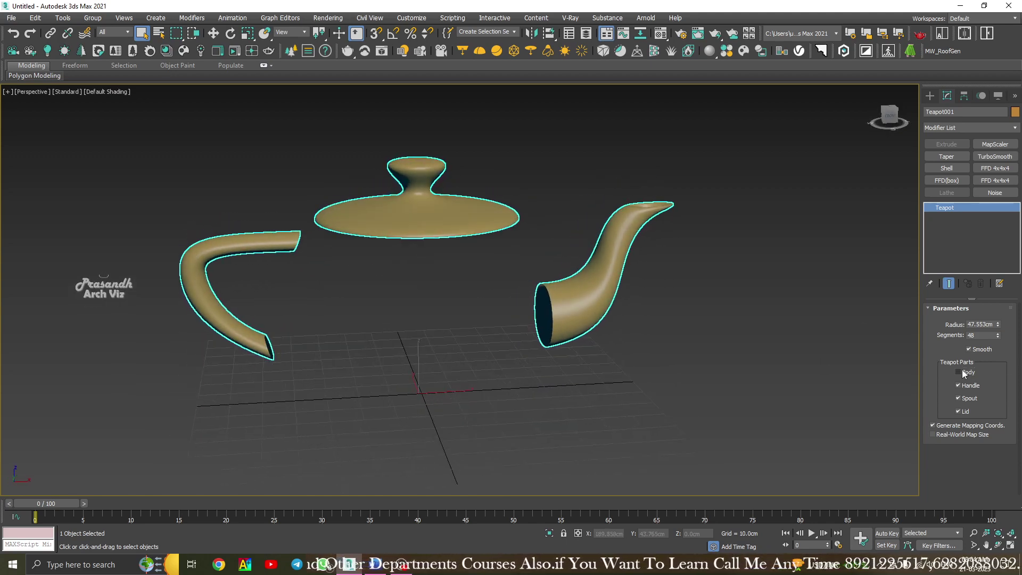
{"action": "left_click", "coordinate": [958, 373]}
Clone the teapot by dragging a copy to the right.
{"action": "middle_click_drag", "start_coordinate": [415, 380], "coordinate": [469, 388], "text": "alt"}
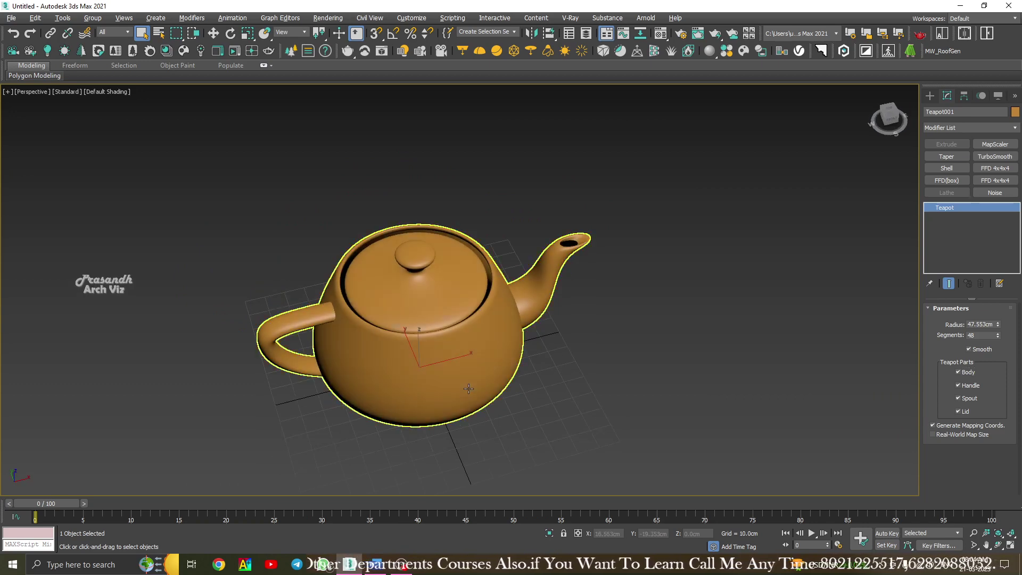
{"action": "key", "text": "w"}
{"action": "left_click_drag", "start_coordinate": [468, 388], "coordinate": [744, 329], "text": "shift"}
Confirm the Teapot002 copy and turn off its handle.
{"action": "left_click", "coordinate": [517, 328]}
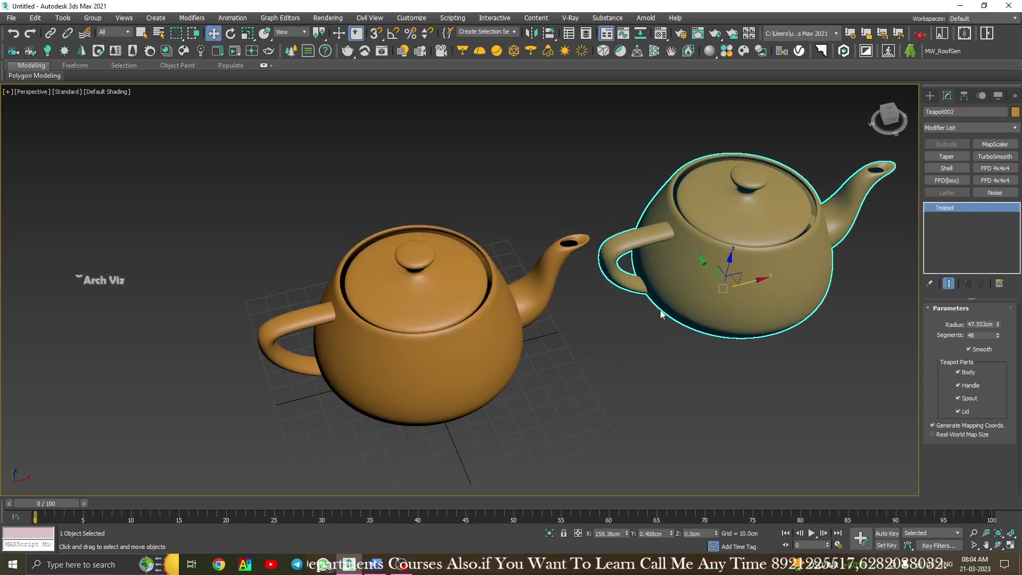
{"action": "mouse_move", "coordinate": [511, 404]}
{"action": "middle_mouse_down"}
{"action": "mouse_move", "coordinate": [560, 297]}
{"action": "mouse_move", "coordinate": [479, 303]}
{"action": "middle_mouse_up"}
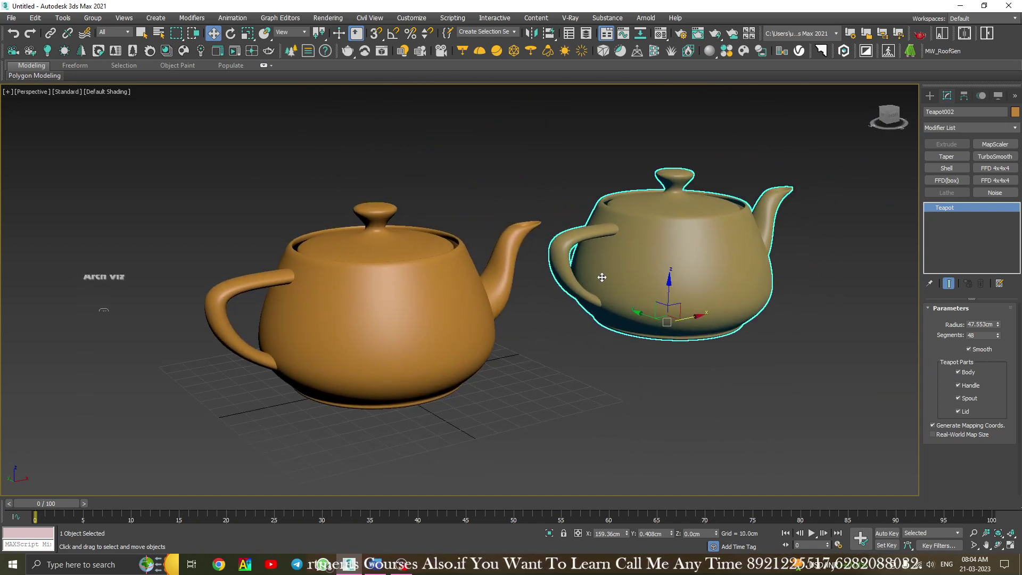
{"action": "left_click", "coordinate": [466, 304]}
{"action": "left_click", "coordinate": [556, 291]}
{"action": "middle_click_drag", "start_coordinate": [555, 291], "coordinate": [530, 301]}
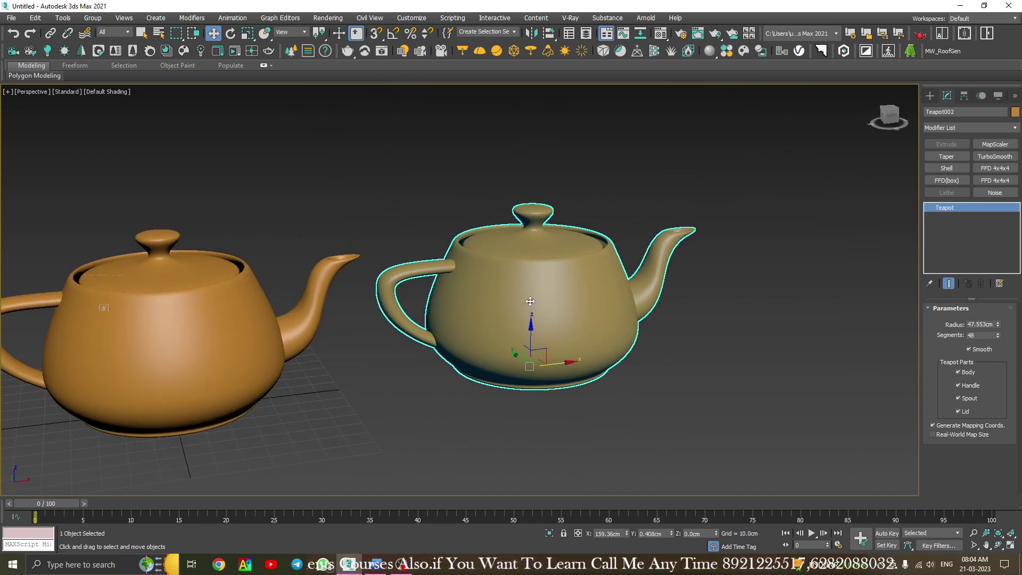
{"action": "left_click", "coordinate": [959, 386]}
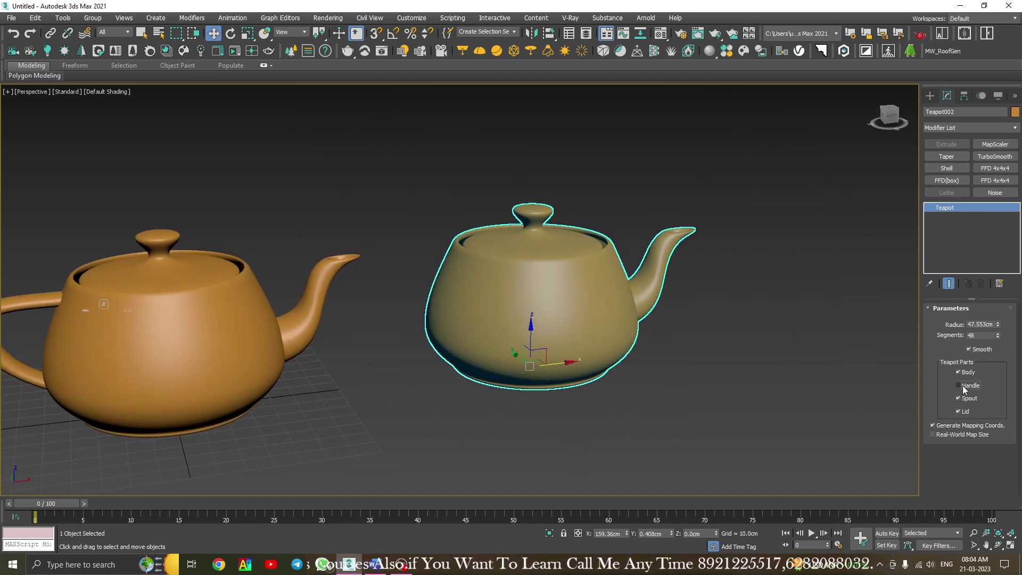
Clone a third teapot to the right and turn off its spout.
{"action": "left_click_drag", "start_coordinate": [553, 365], "coordinate": [834, 318], "text": "shift"}
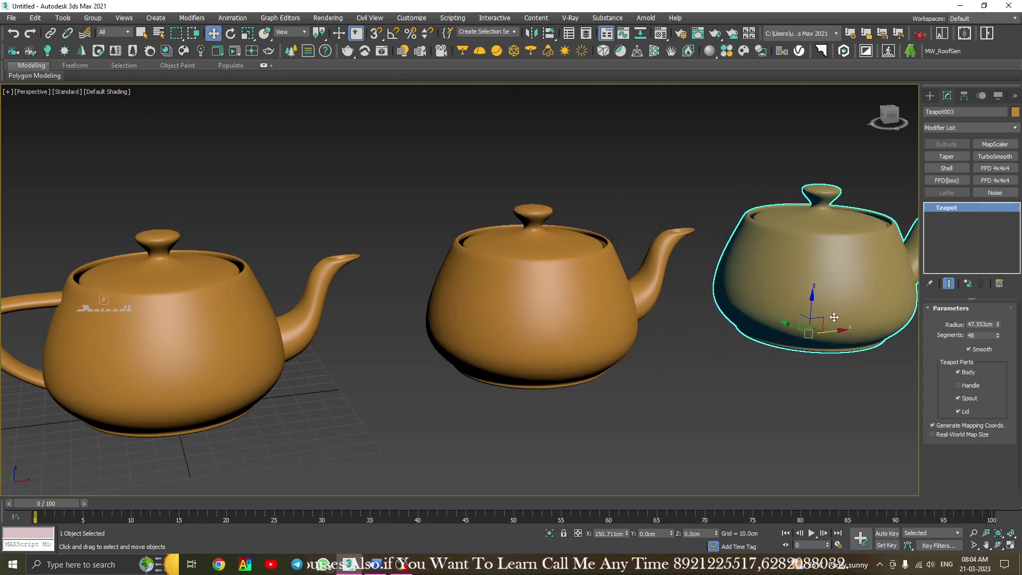
{"action": "left_click", "coordinate": [513, 326]}
{"action": "middle_click_drag", "start_coordinate": [766, 288], "coordinate": [416, 325]}
{"action": "left_click", "coordinate": [962, 399]}
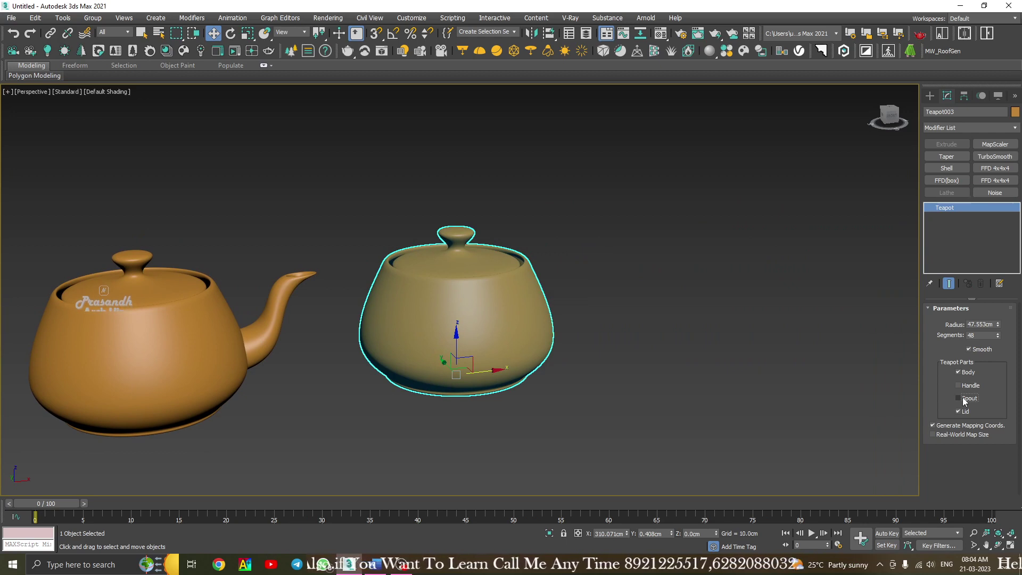
{"action": "scroll", "coordinate": [479, 326], "scroll_direction": "down", "scroll_amount": 4}
{"action": "middle_click_drag", "start_coordinate": [462, 341], "coordinate": [477, 348], "text": "alt"}
Non-uniformly scale the third teapot taller along Z and slightly wider in X and Y.
{"action": "key", "text": "r"}
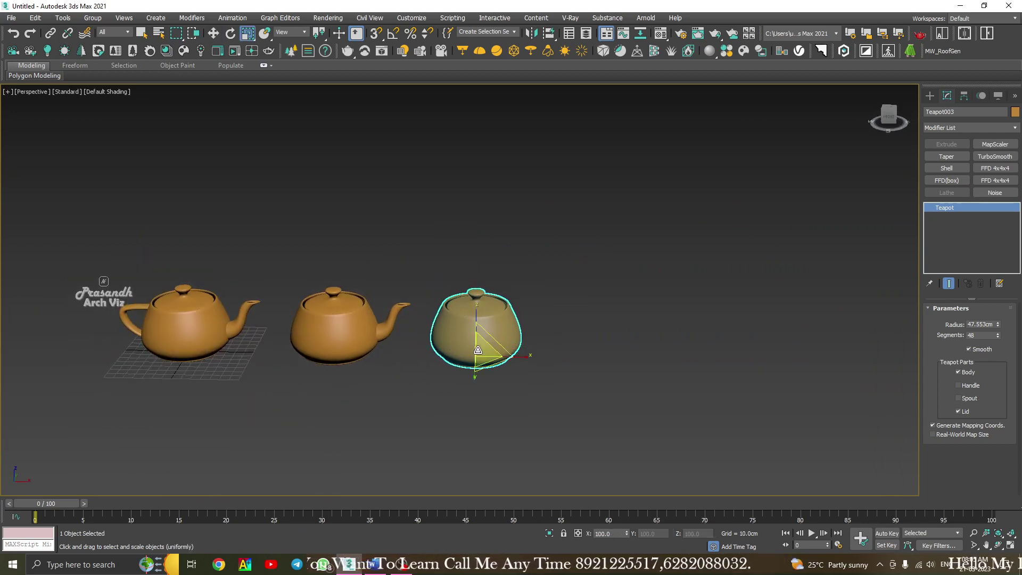
{"action": "left_click_drag", "start_coordinate": [476, 327], "coordinate": [478, 290]}
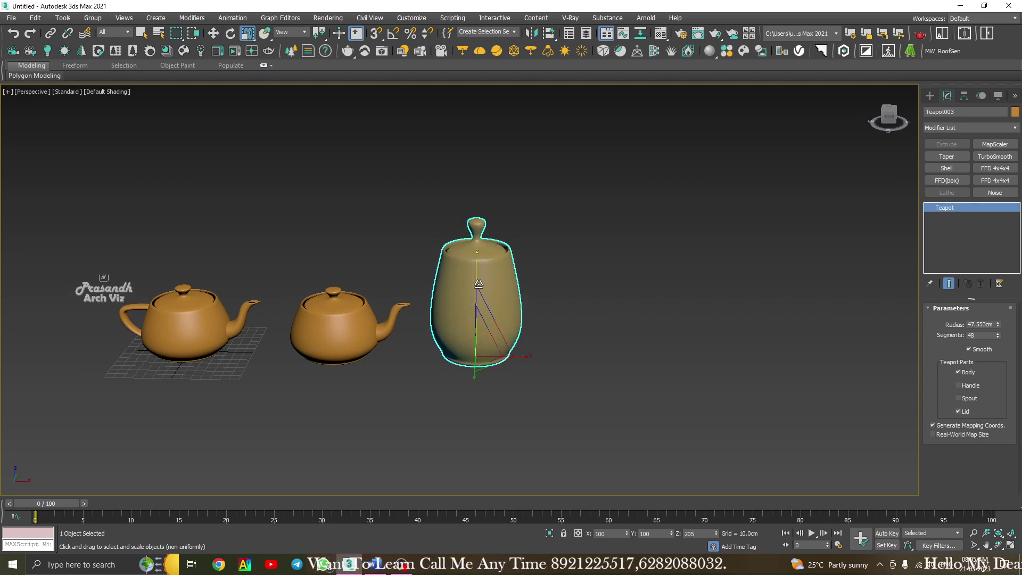
{"action": "left_click_drag", "start_coordinate": [526, 358], "coordinate": [529, 358]}
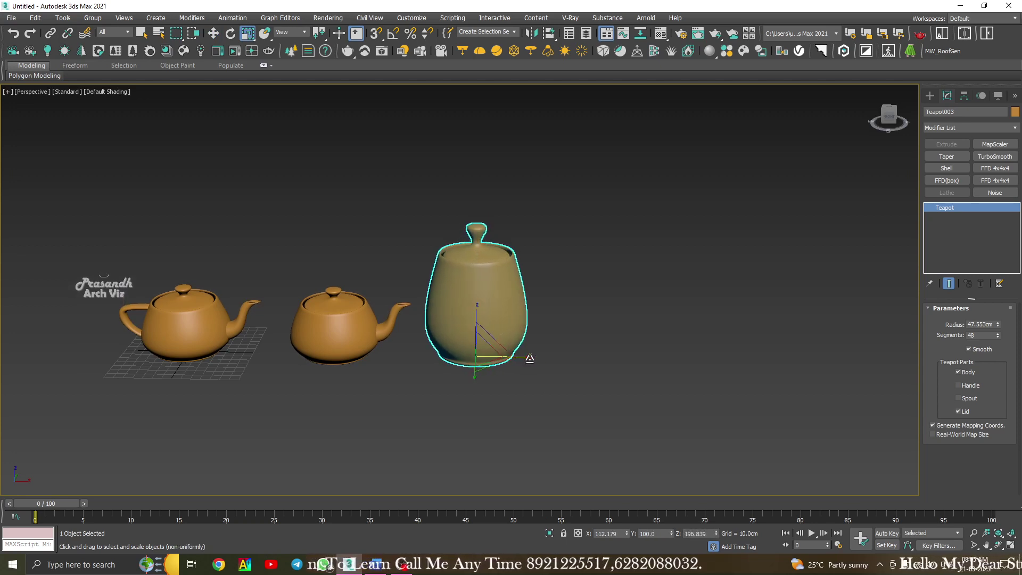
{"action": "middle_click_drag", "start_coordinate": [524, 354], "coordinate": [370, 395], "text": "alt"}
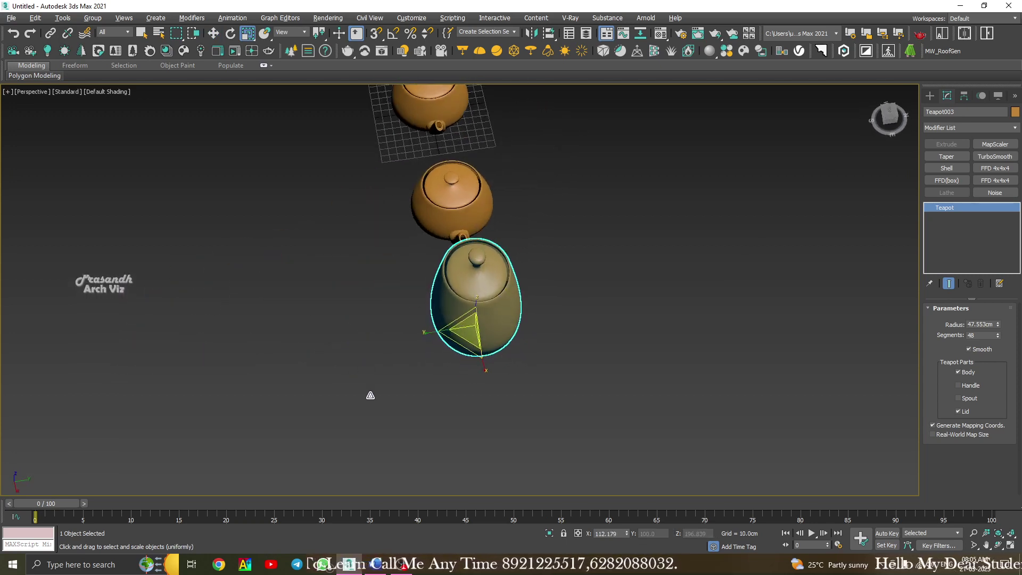
{"action": "left_click_drag", "start_coordinate": [430, 333], "coordinate": [427, 334]}
{"action": "middle_click_drag", "start_coordinate": [427, 334], "coordinate": [599, 347], "text": "alt"}
Browse the modifier categories without choosing one, then select the left teapot.
{"action": "left_click", "coordinate": [194, 19]}
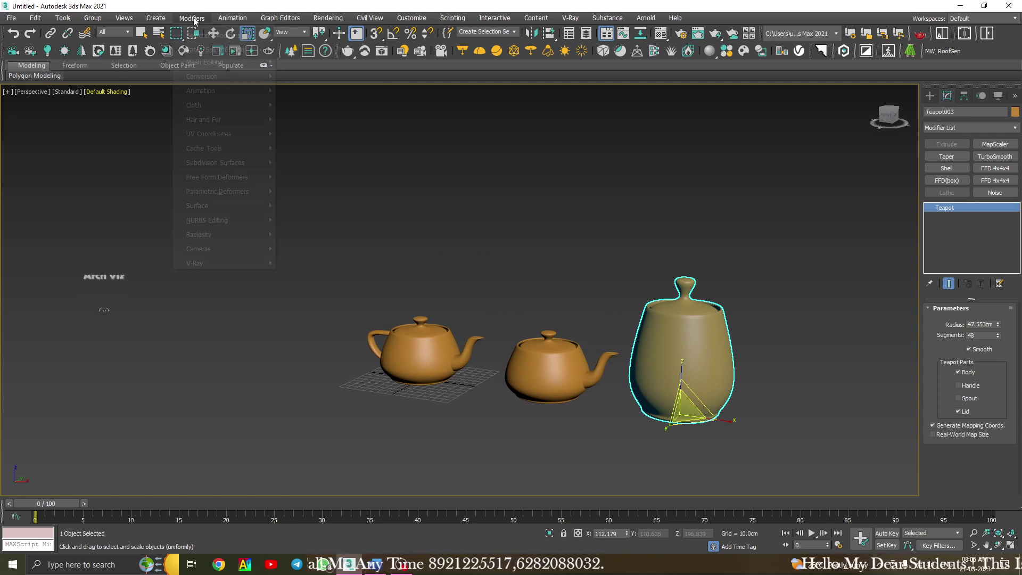
{"action": "left_click", "coordinate": [533, 216]}
{"action": "middle_click_drag", "start_coordinate": [655, 322], "coordinate": [676, 342], "text": "alt"}
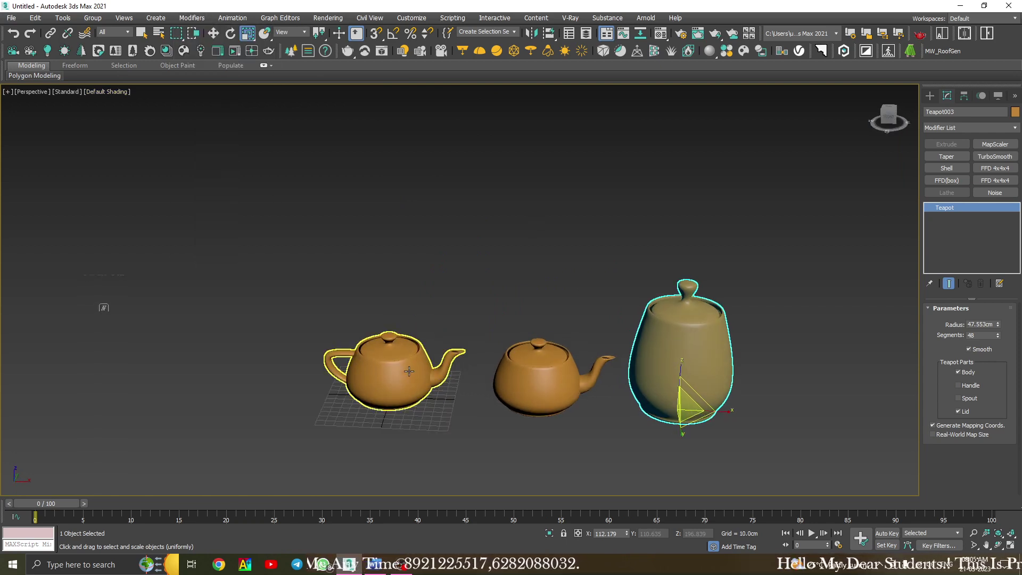
{"action": "left_click", "coordinate": [441, 363]}
{"action": "middle_click_drag", "start_coordinate": [441, 363], "coordinate": [463, 381], "text": "alt"}
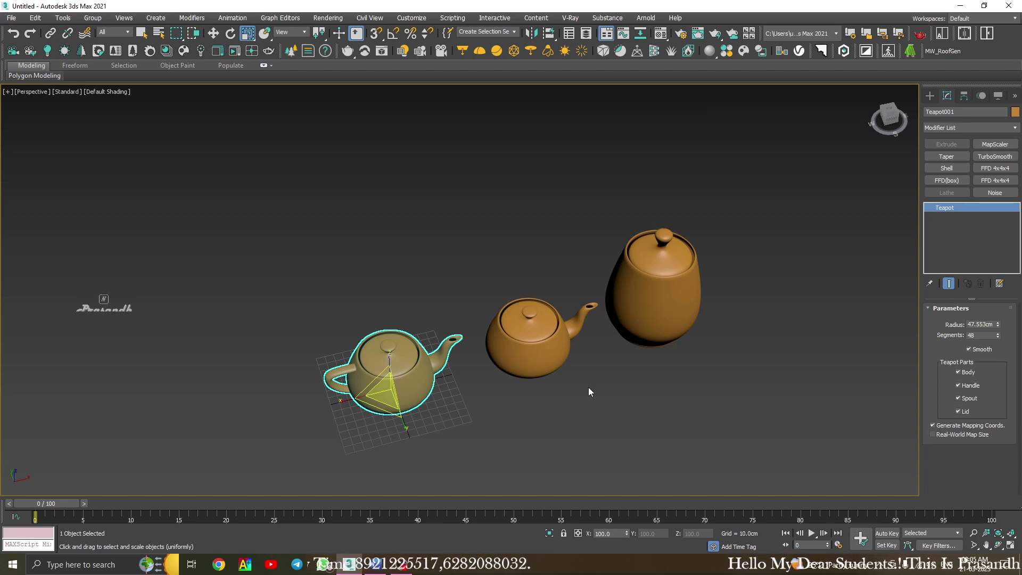
{"action": "middle_click_drag", "start_coordinate": [586, 371], "coordinate": [495, 363], "text": "alt"}
Clone the middle teapot to the lower right and turn off its spout and lid.
{"action": "left_click", "coordinate": [495, 362]}
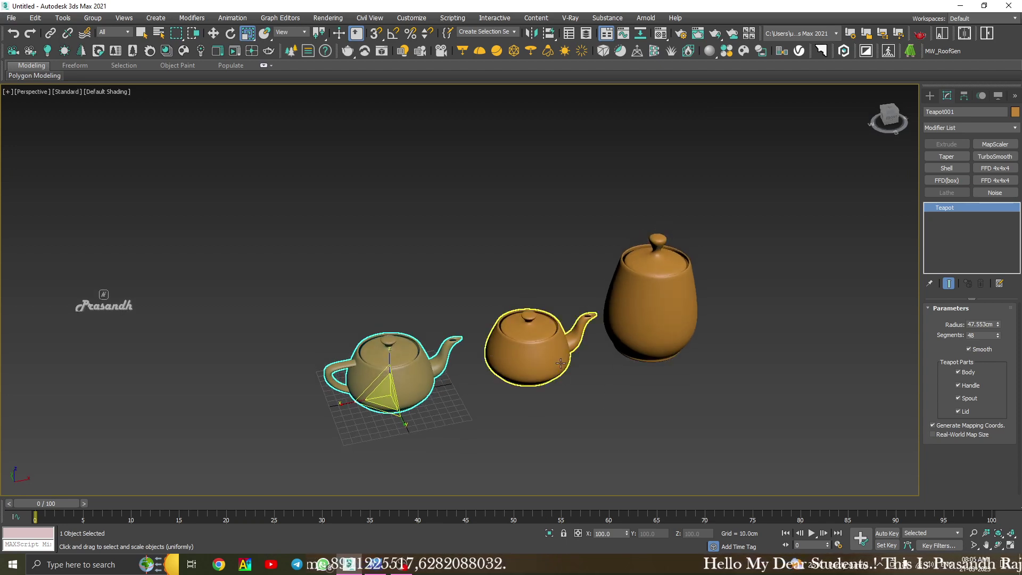
{"action": "key", "text": "w"}
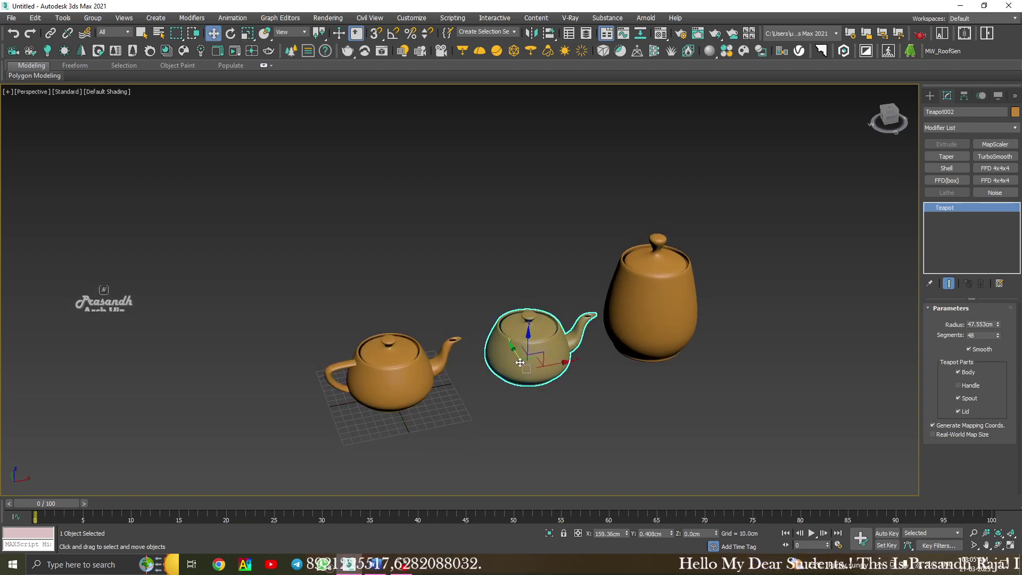
{"action": "mouse_move", "coordinate": [520, 362]}
{"action": "left_mouse_down", "text": "shift"}
{"action": "mouse_move", "coordinate": [581, 450]}
{"action": "mouse_move", "coordinate": [555, 410]}
{"action": "left_mouse_up", "text": "shift"}
{"action": "left_click", "coordinate": [509, 331]}
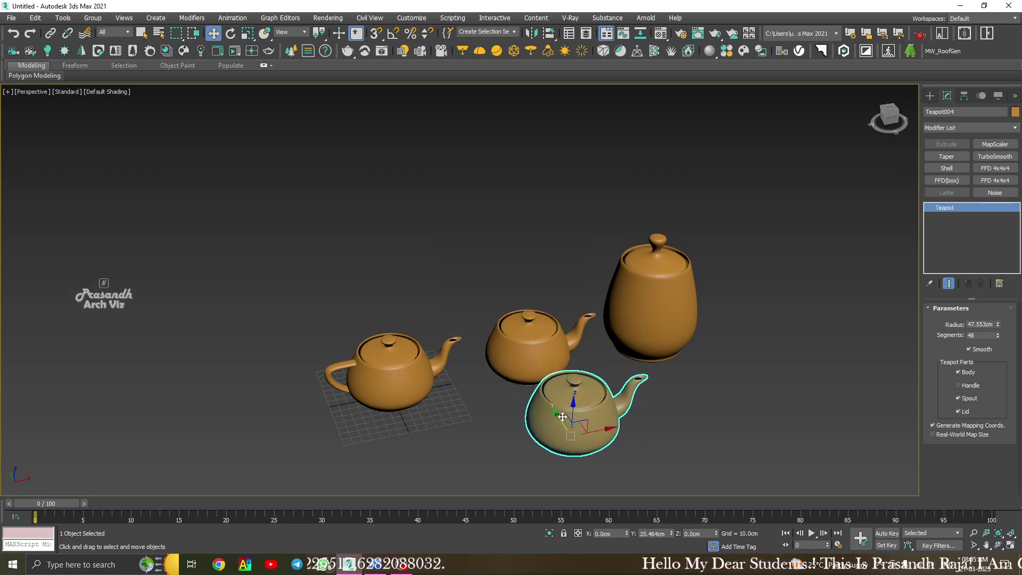
{"action": "left_click", "coordinate": [958, 398]}
{"action": "left_click", "coordinate": [958, 412]}
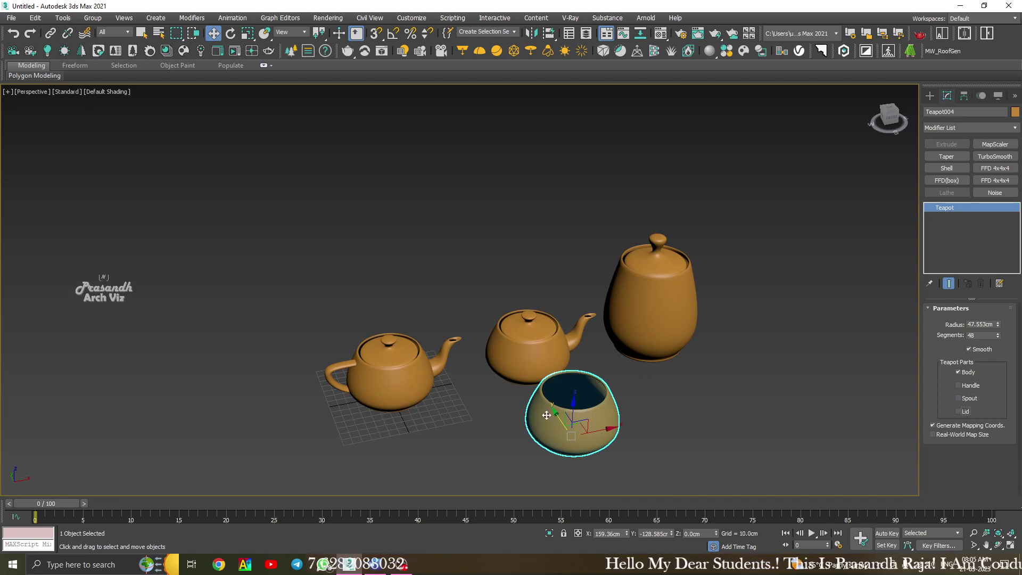
Scale the lidless copy down and taller into a small cup.
{"action": "key", "text": "r"}
{"action": "left_click_drag", "start_coordinate": [576, 403], "coordinate": [578, 373]}
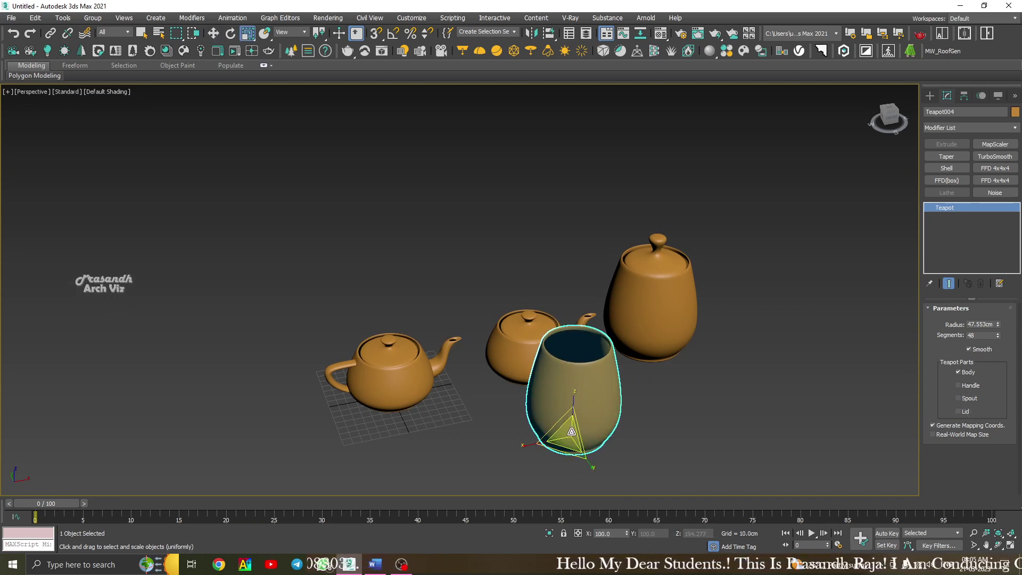
{"action": "left_click_drag", "start_coordinate": [570, 432], "coordinate": [572, 498]}
{"action": "mouse_move", "coordinate": [575, 453]}
{"action": "middle_mouse_down", "text": "alt"}
{"action": "mouse_move", "coordinate": [552, 403]}
{"action": "mouse_move", "coordinate": [577, 439]}
{"action": "middle_mouse_up", "text": "alt"}
{"action": "scroll", "coordinate": [576, 439], "scroll_direction": "up", "scroll_amount": 4}
{"action": "left_click_drag", "start_coordinate": [565, 430], "coordinate": [564, 451]}
{"action": "left_click_drag", "start_coordinate": [568, 404], "coordinate": [568, 393]}
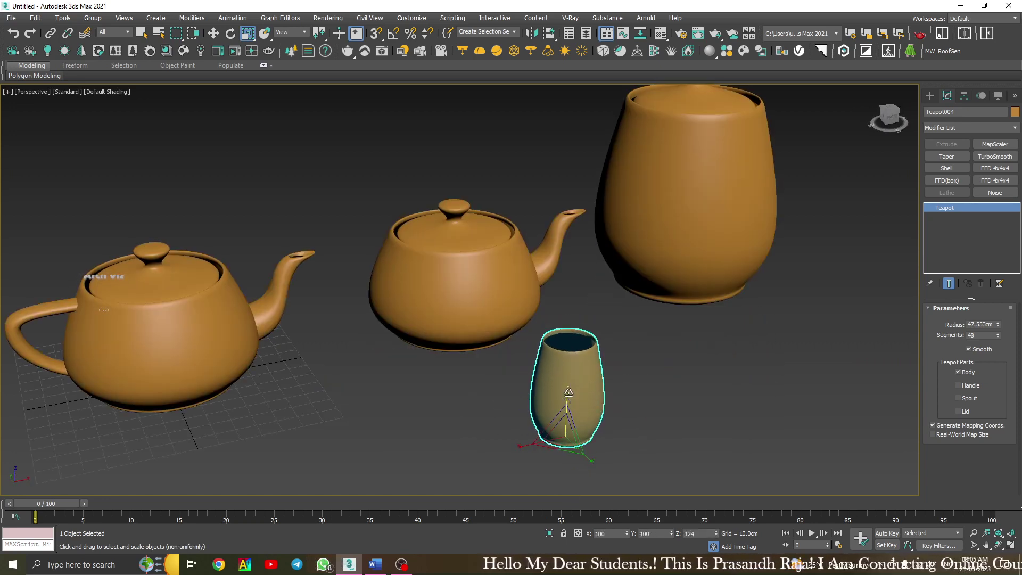
{"action": "middle_click_drag", "start_coordinate": [589, 426], "coordinate": [614, 442], "text": "alt"}
{"action": "scroll", "coordinate": [614, 441], "scroll_direction": "up", "scroll_amount": 3}
Make a copy of the cup to its left as Teapot005.
{"action": "key", "text": "w"}
{"action": "scroll", "coordinate": [520, 413], "scroll_direction": "down", "scroll_amount": 2}
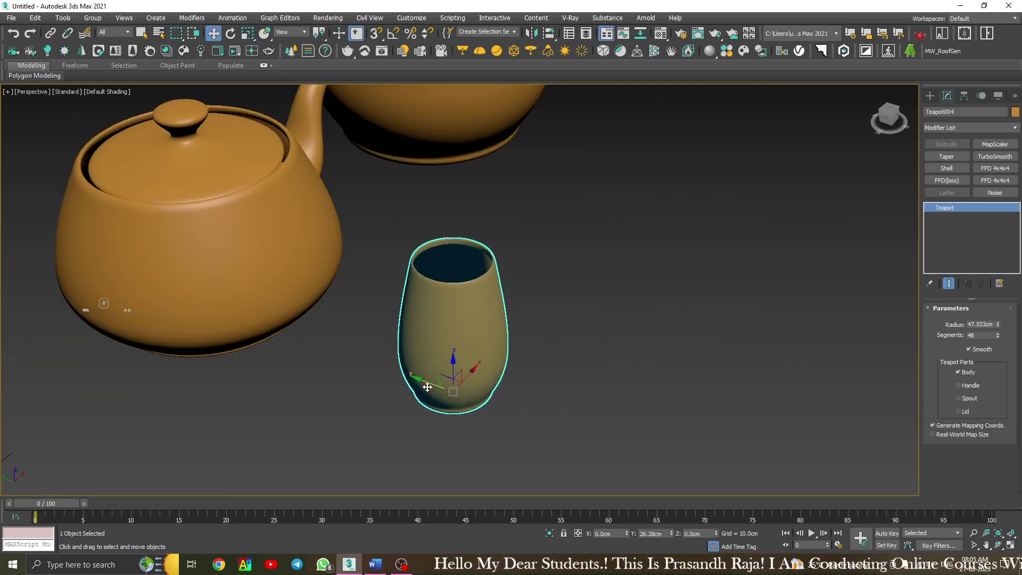
{"action": "left_click", "coordinate": [535, 322]}
{"action": "scroll", "coordinate": [535, 322], "scroll_direction": "down", "scroll_amount": 6}
{"action": "left_click", "coordinate": [469, 331]}
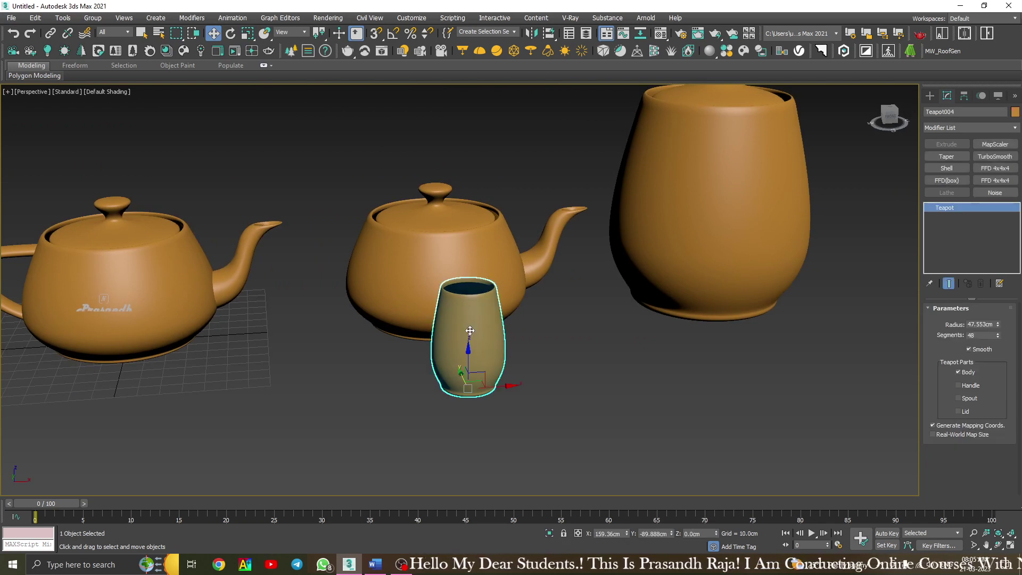
{"action": "mouse_move", "coordinate": [469, 331]}
{"action": "left_mouse_down", "text": "shift"}
{"action": "mouse_move", "coordinate": [434, 391]}
{"action": "mouse_move", "coordinate": [419, 392]}
{"action": "mouse_move", "coordinate": [403, 365]}
{"action": "left_mouse_up", "text": "shift"}
{"action": "left_click", "coordinate": [505, 328]}
{"action": "key", "text": "r"}
{"action": "key", "text": "w"}
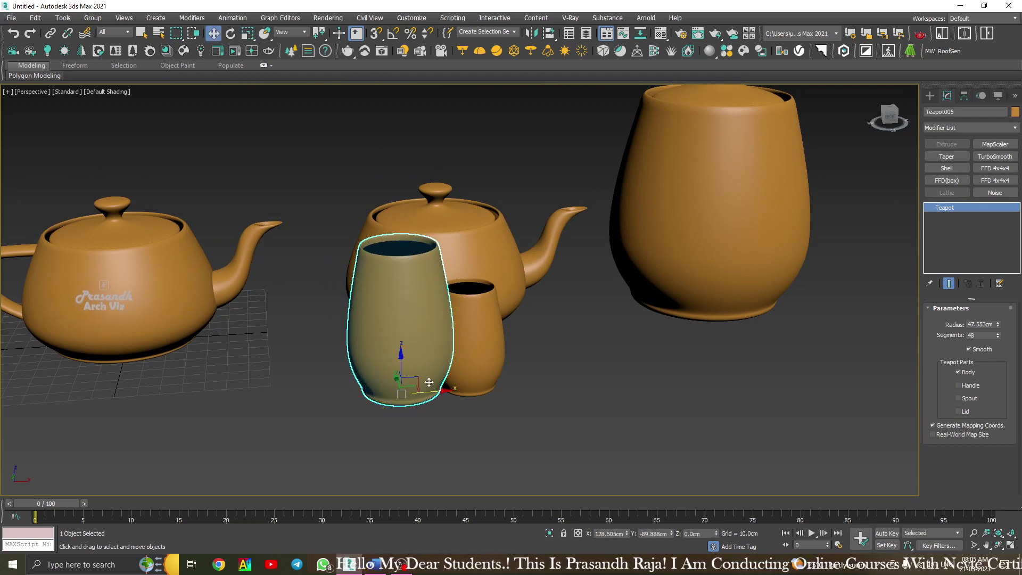
{"action": "left_click", "coordinate": [575, 371]}
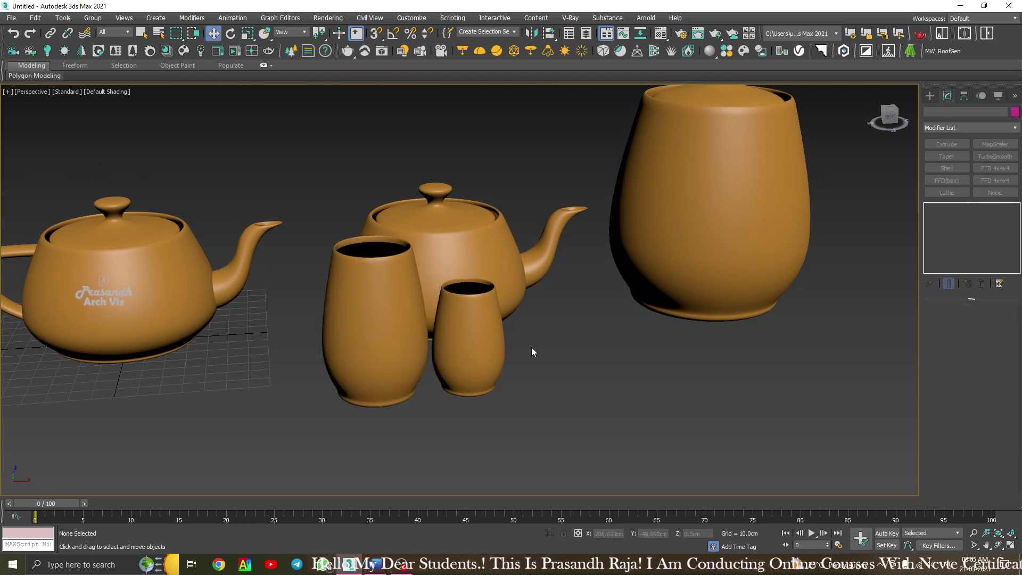
{"action": "middle_click_drag", "start_coordinate": [531, 347], "coordinate": [470, 356], "text": "alt"}
{"action": "left_click", "coordinate": [497, 282]}
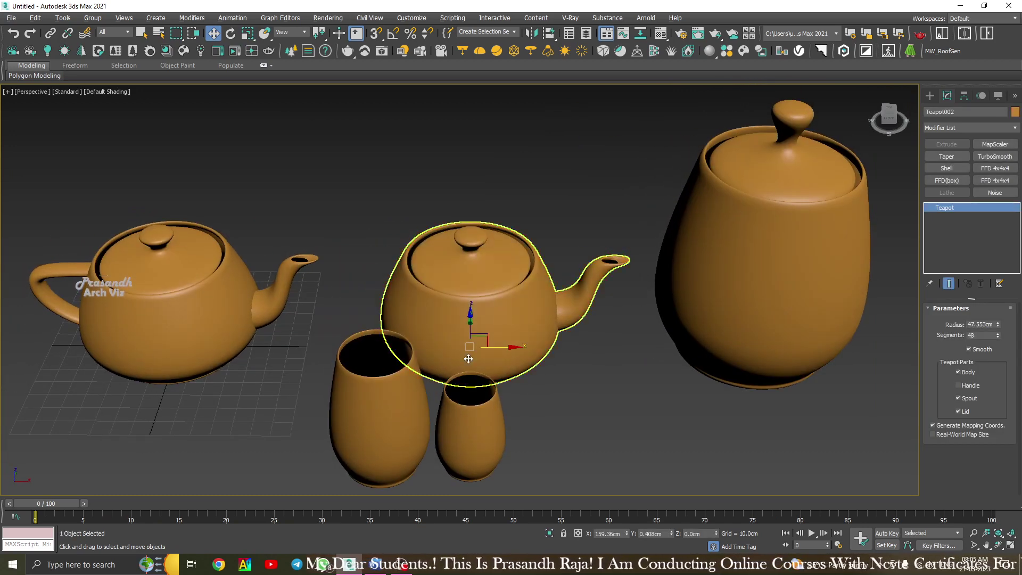
{"action": "left_click", "coordinate": [567, 207]}
{"action": "left_click", "coordinate": [425, 436]}
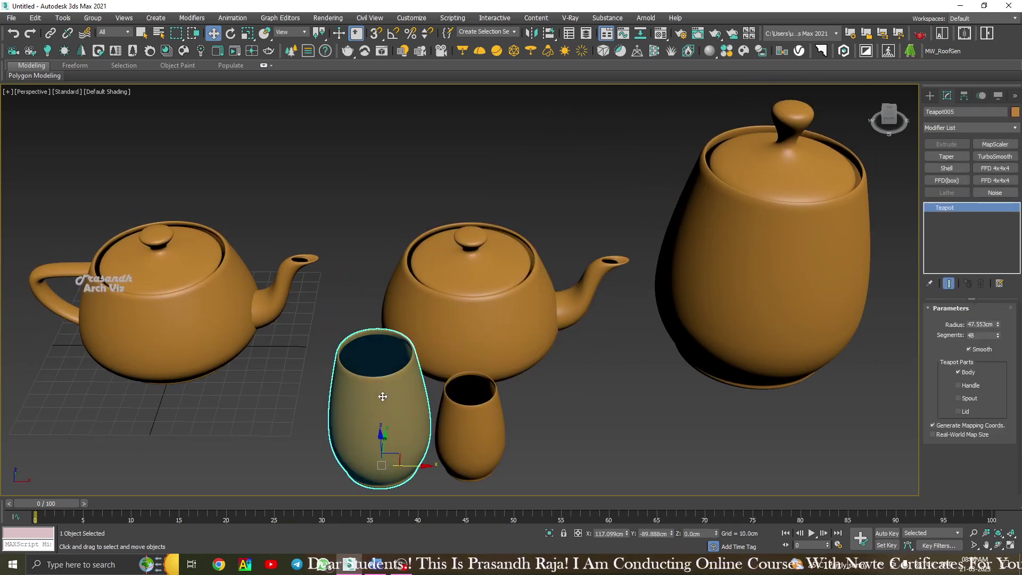
{"action": "middle_click_drag", "start_coordinate": [432, 438], "coordinate": [397, 416], "text": "alt"}
{"action": "scroll", "coordinate": [453, 341], "scroll_direction": "up", "scroll_amount": 3}
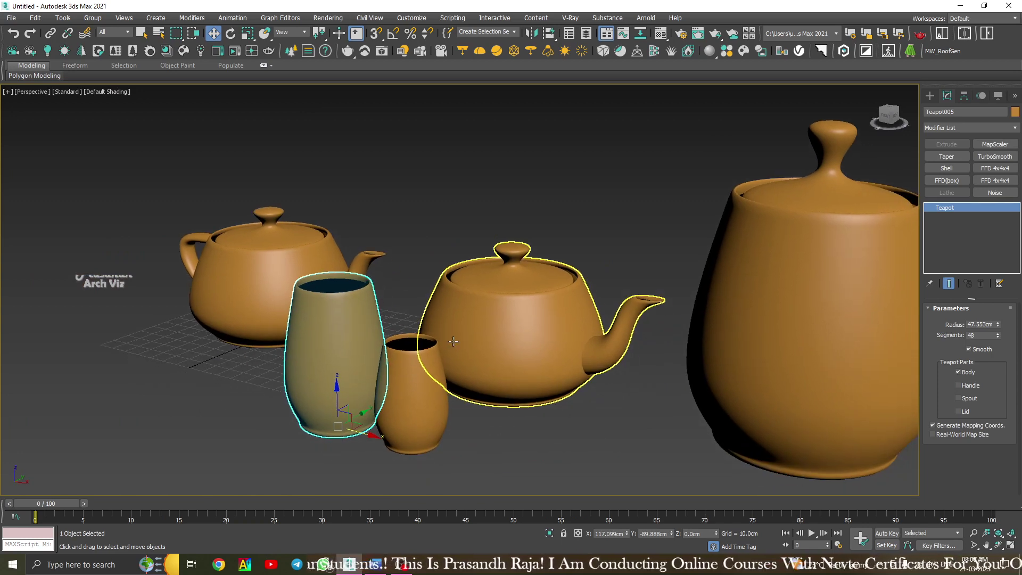
{"action": "middle_click_drag", "start_coordinate": [453, 340], "coordinate": [544, 340], "text": "alt"}
{"action": "left_click", "coordinate": [619, 315]}
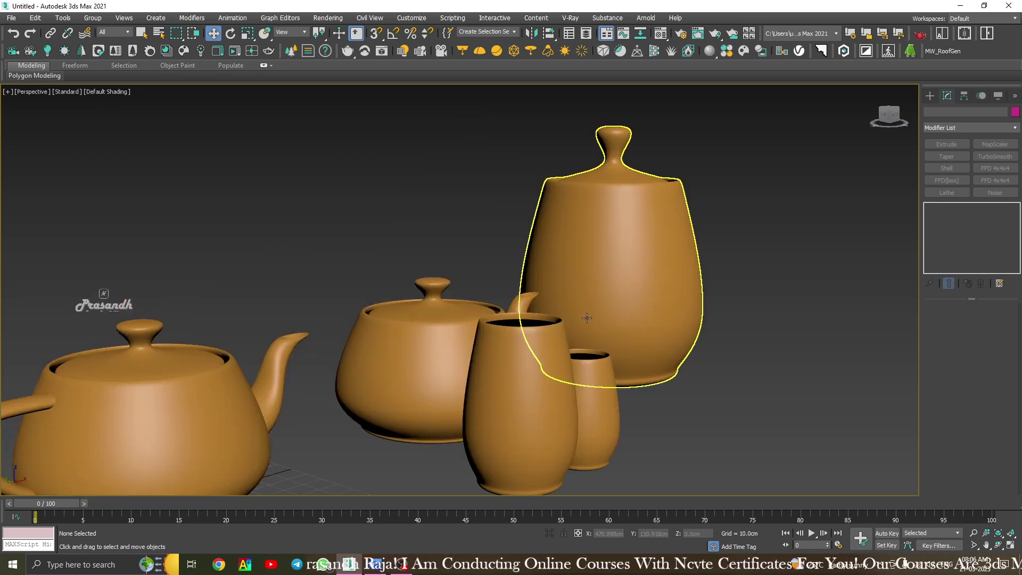
{"action": "left_click", "coordinate": [537, 389]}
{"action": "mouse_move", "coordinate": [537, 389]}
{"action": "middle_mouse_down", "text": "alt"}
{"action": "mouse_move", "coordinate": [550, 358]}
{"action": "mouse_move", "coordinate": [404, 372]}
{"action": "mouse_move", "coordinate": [440, 313]}
{"action": "mouse_move", "coordinate": [530, 406]}
{"action": "middle_mouse_up", "text": "alt"}
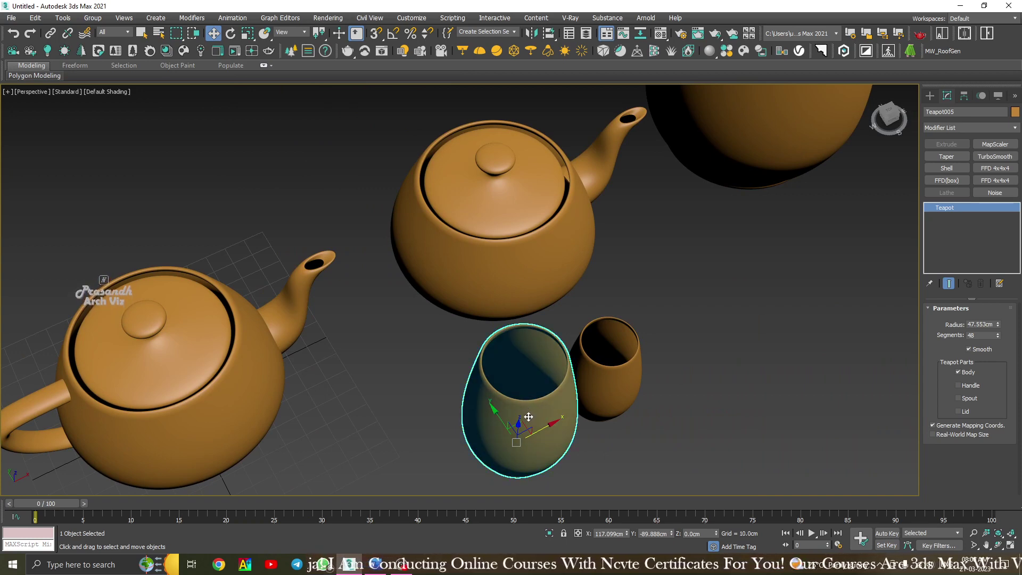
{"action": "scroll", "coordinate": [529, 416], "scroll_direction": "down", "scroll_amount": 8}
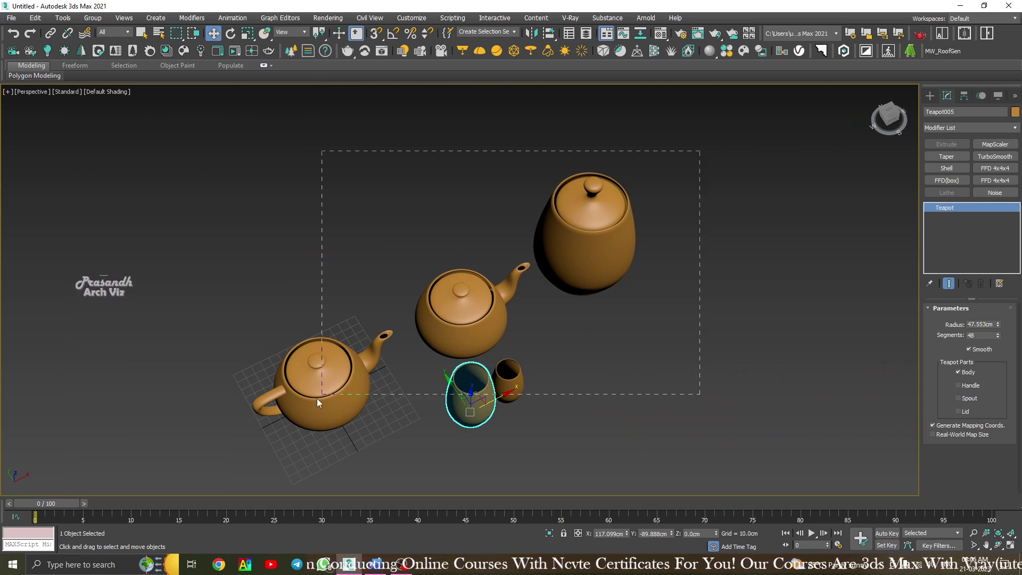
Delete the two teapots, two cups and the jar.
{"action": "left_click_drag", "start_coordinate": [626, 237], "coordinate": [627, 239]}
{"action": "middle_click_drag", "start_coordinate": [402, 308], "coordinate": [404, 250], "text": "alt"}
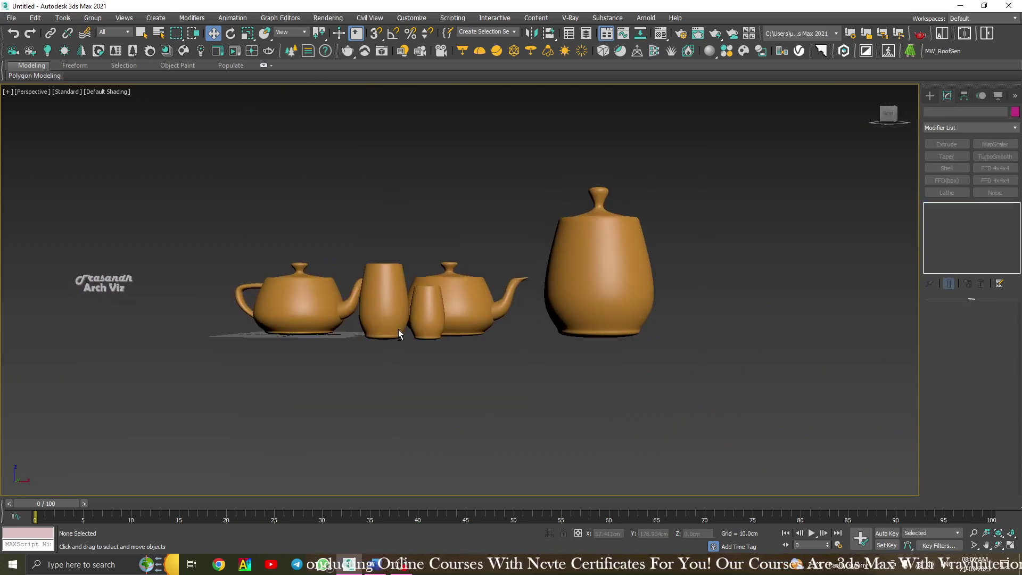
{"action": "left_click_drag", "start_coordinate": [142, 201], "coordinate": [665, 373]}
{"action": "key", "text": "Delete"}
{"action": "left_click_drag", "start_coordinate": [823, 428], "coordinate": [486, 95]}
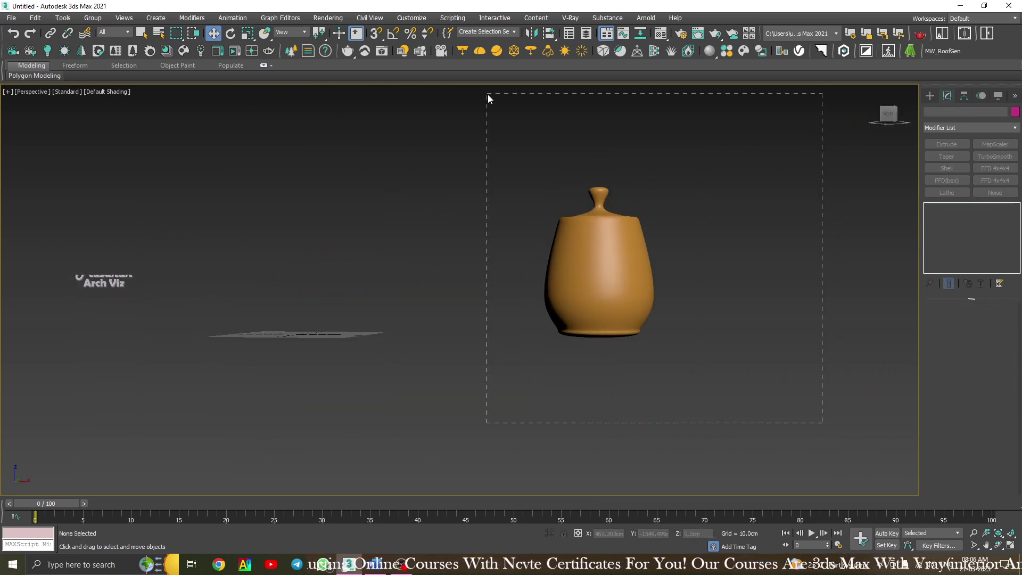
{"action": "key", "text": "Delete"}
From Standard Primitives, draw a test tube at the grid centre.
{"action": "middle_click_drag", "start_coordinate": [679, 291], "coordinate": [888, 441], "text": "alt"}
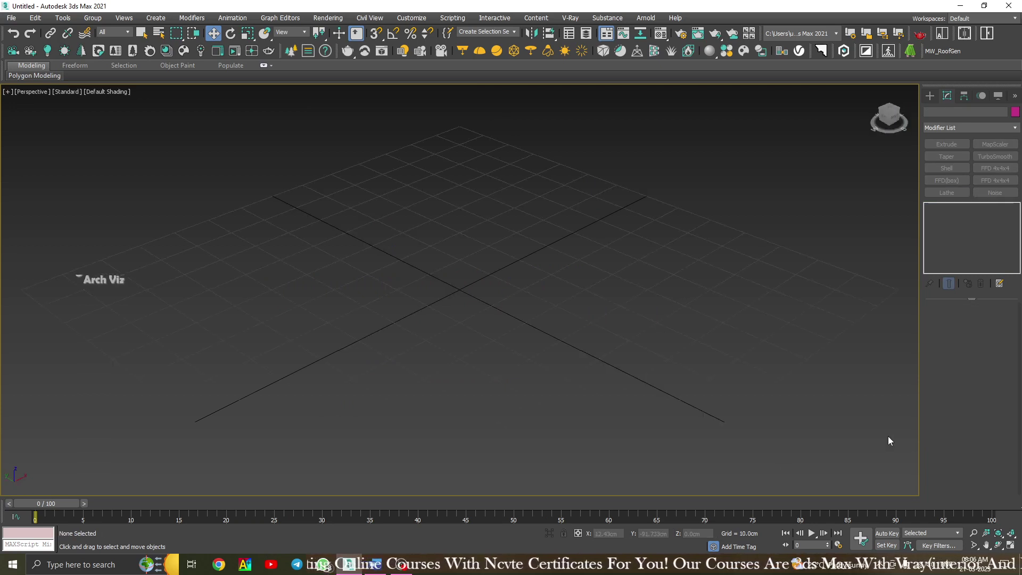
{"action": "left_click", "coordinate": [931, 95]}
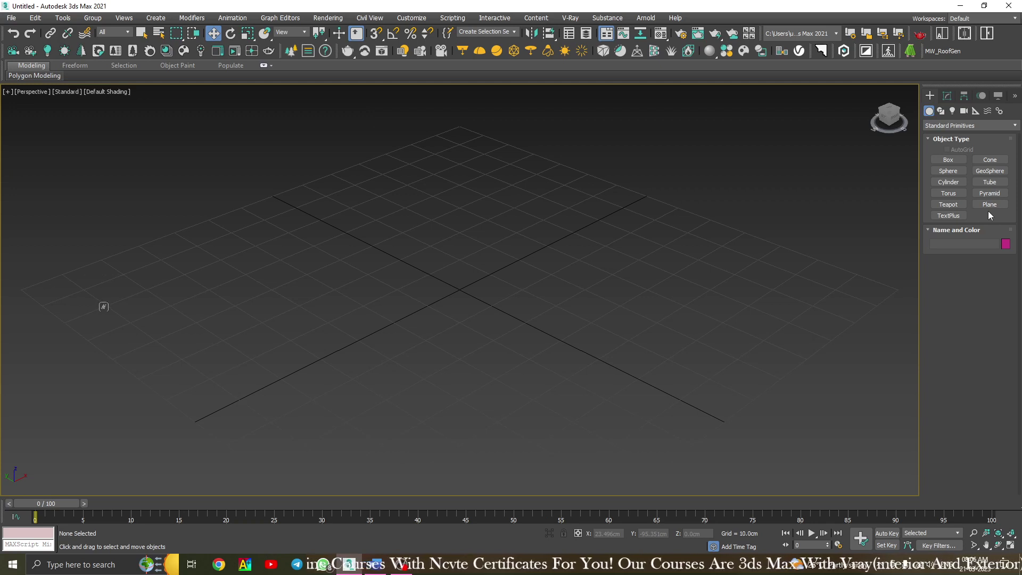
{"action": "left_click", "coordinate": [989, 182]}
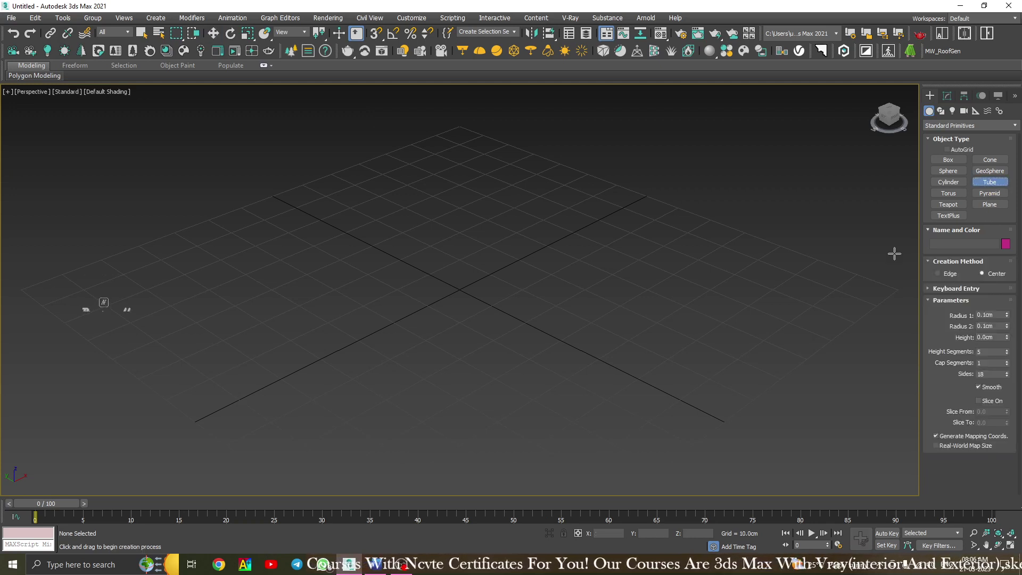
{"action": "left_click_drag", "start_coordinate": [447, 321], "coordinate": [522, 322]}
{"action": "left_click", "coordinate": [470, 320]}
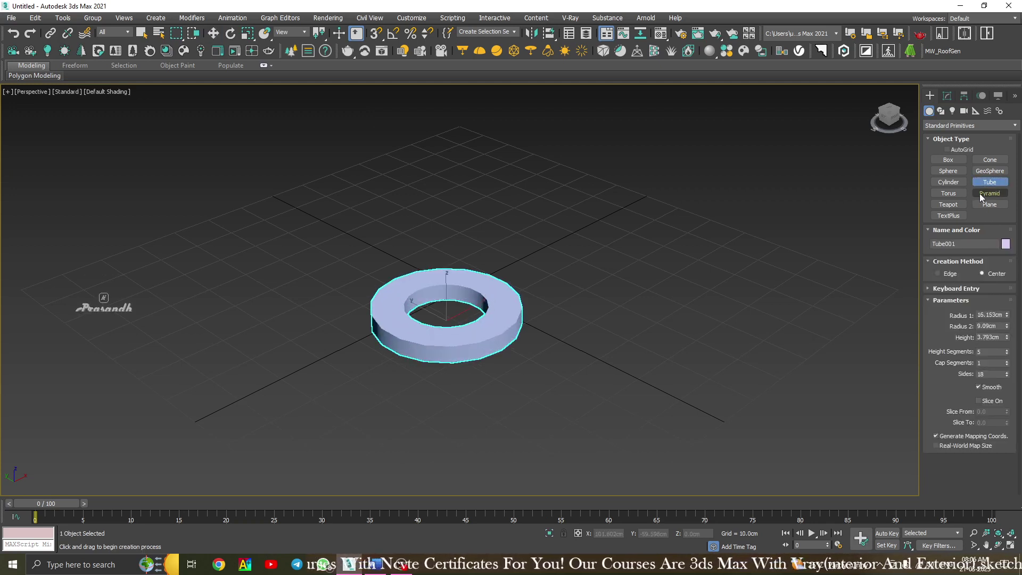
Draw a test teapot, then delete both the teapot and the tube.
{"action": "left_click", "coordinate": [947, 204]}
{"action": "left_click_drag", "start_coordinate": [626, 248], "coordinate": [638, 272]}
{"action": "key", "text": "w"}
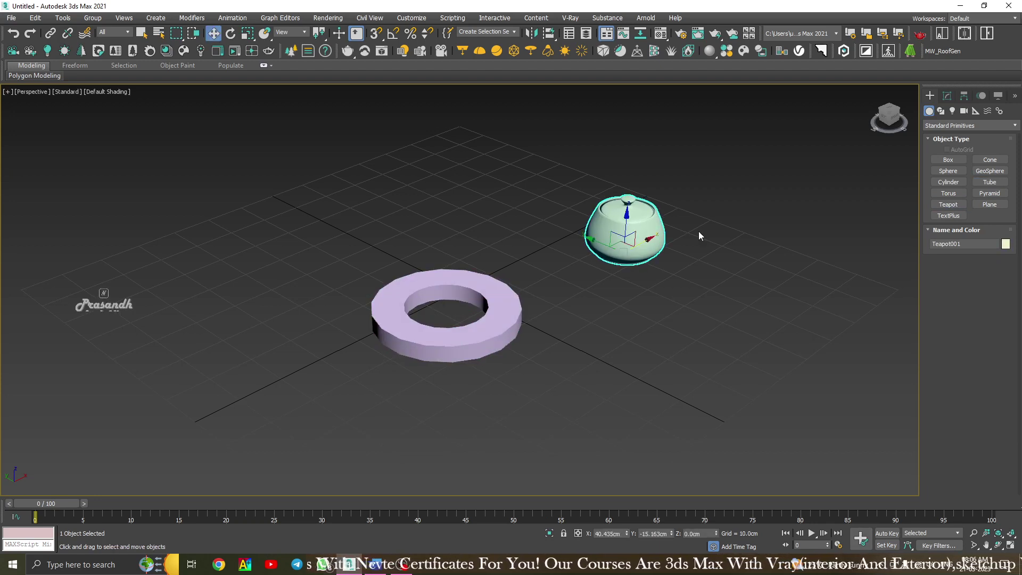
{"action": "left_click", "coordinate": [698, 231]}
{"action": "left_click_drag", "start_coordinate": [742, 146], "coordinate": [263, 432]}
{"action": "key", "text": "Delete"}
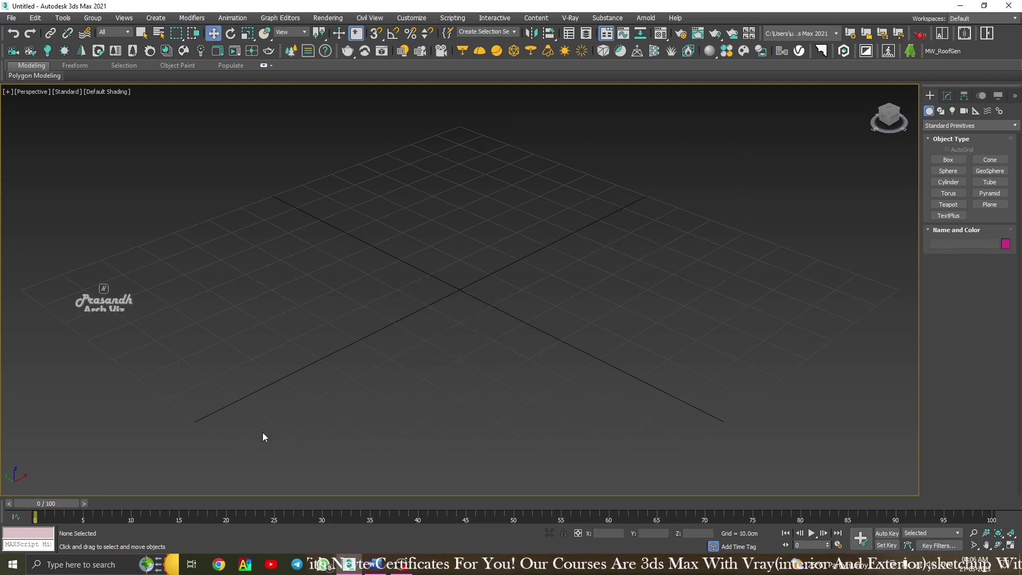
Draw a large plane across the grid centre and orbit to a low side view.
{"action": "left_click", "coordinate": [989, 205]}
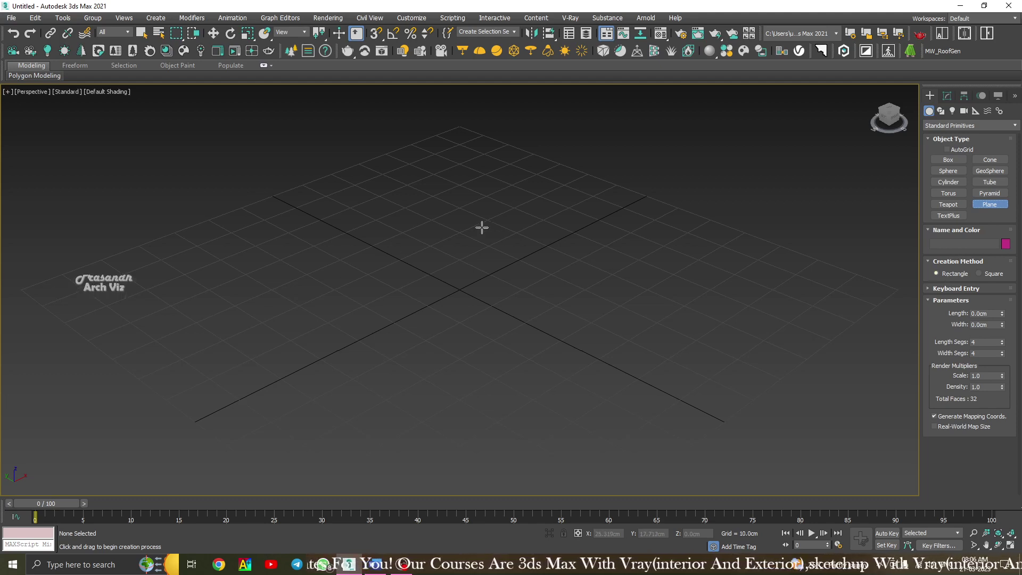
{"action": "left_click_drag", "start_coordinate": [461, 210], "coordinate": [487, 429]}
{"action": "right_click", "coordinate": [668, 241]}
{"action": "left_click", "coordinate": [669, 240]}
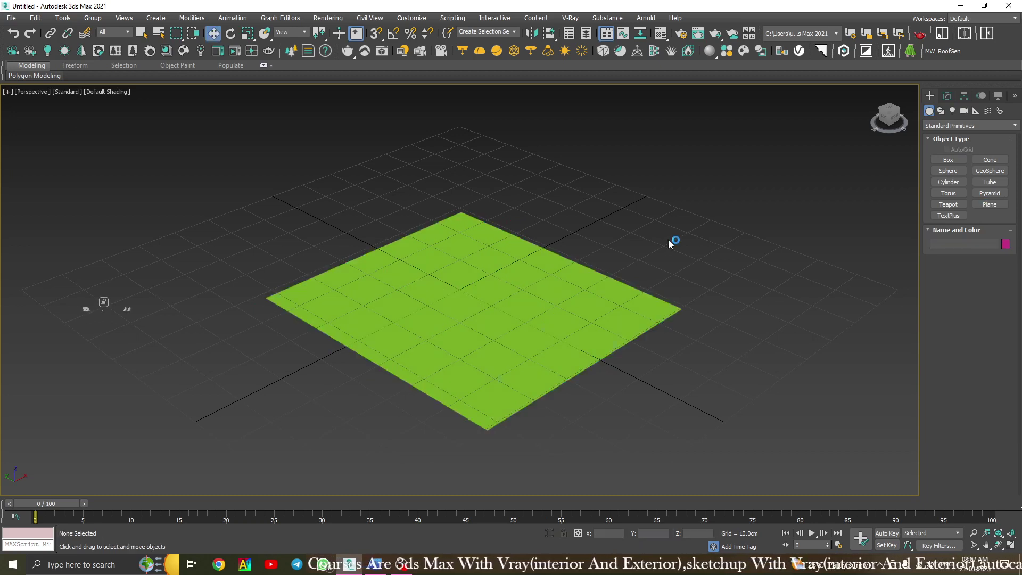
{"action": "left_click", "coordinate": [502, 317]}
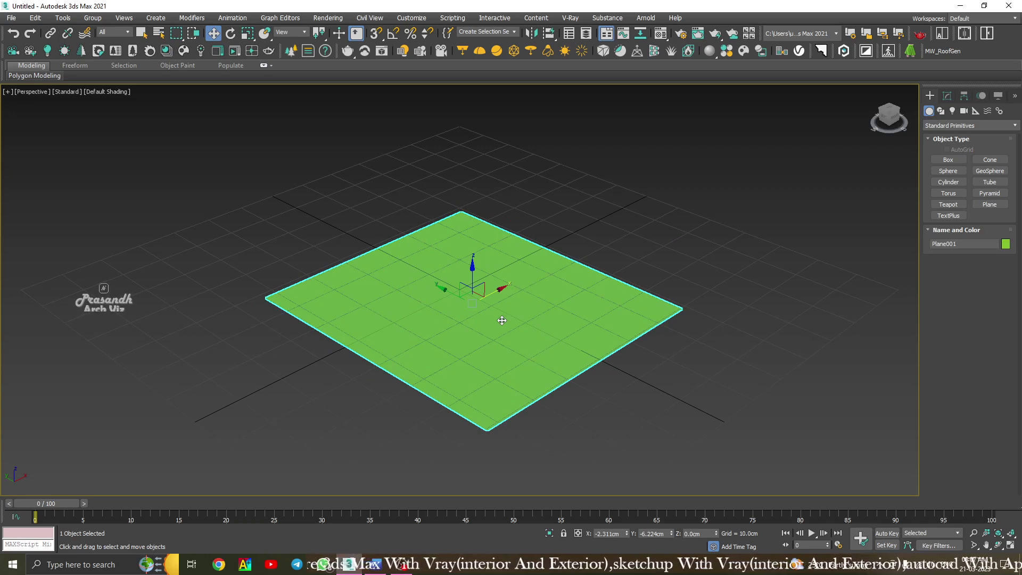
{"action": "scroll", "coordinate": [500, 318], "scroll_direction": "up", "scroll_amount": 4}
{"action": "scroll", "coordinate": [420, 302], "scroll_direction": "down", "scroll_amount": 5}
{"action": "middle_click_drag", "start_coordinate": [420, 302], "coordinate": [385, 334], "text": "alt"}
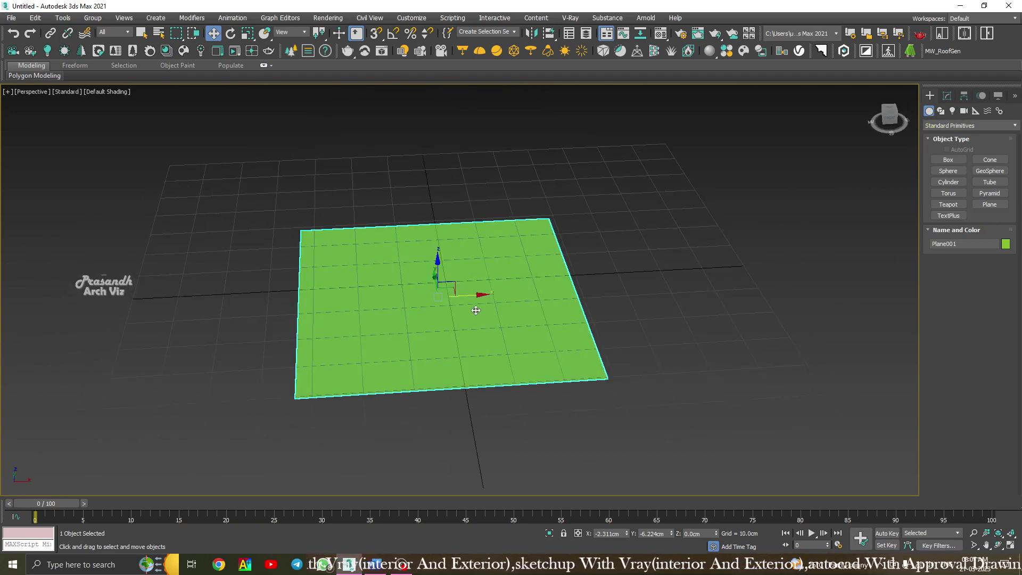
{"action": "middle_click_drag", "start_coordinate": [478, 311], "coordinate": [518, 286], "text": "alt"}
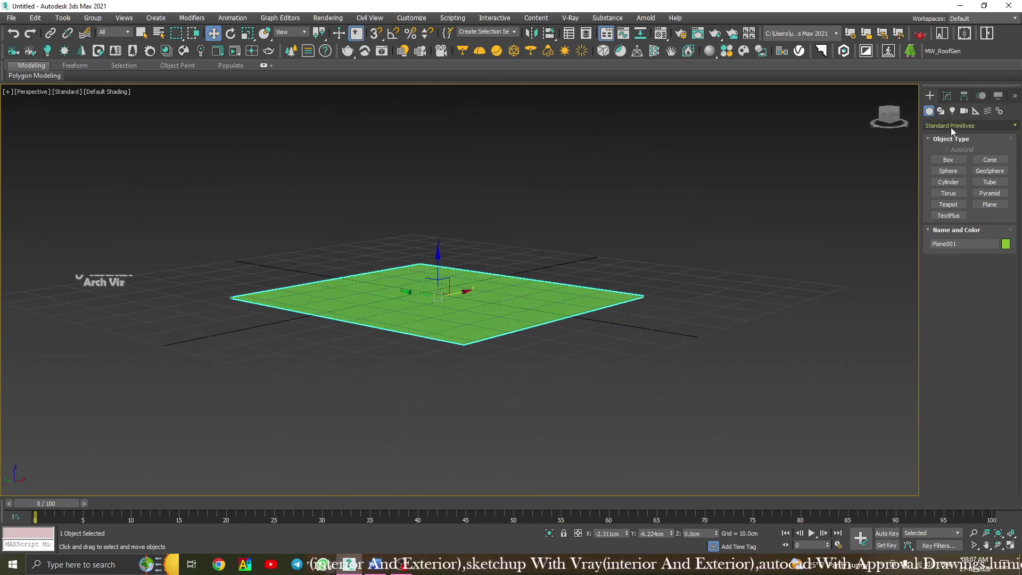
Raise the plane slightly along Z and turn on Edged Faces with F4.
{"action": "left_click", "coordinate": [984, 205]}
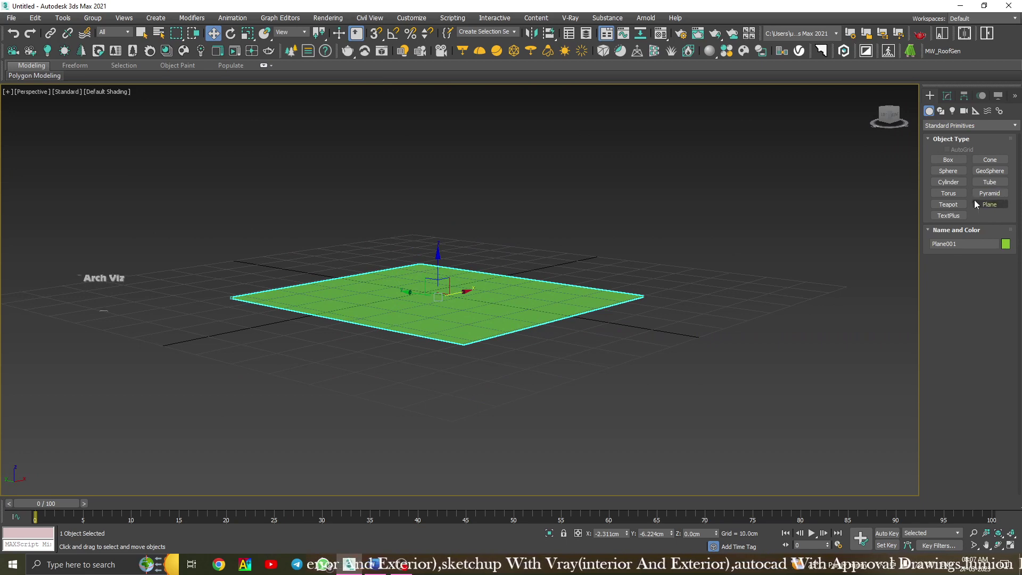
{"action": "middle_click_drag", "start_coordinate": [588, 290], "coordinate": [557, 347]}
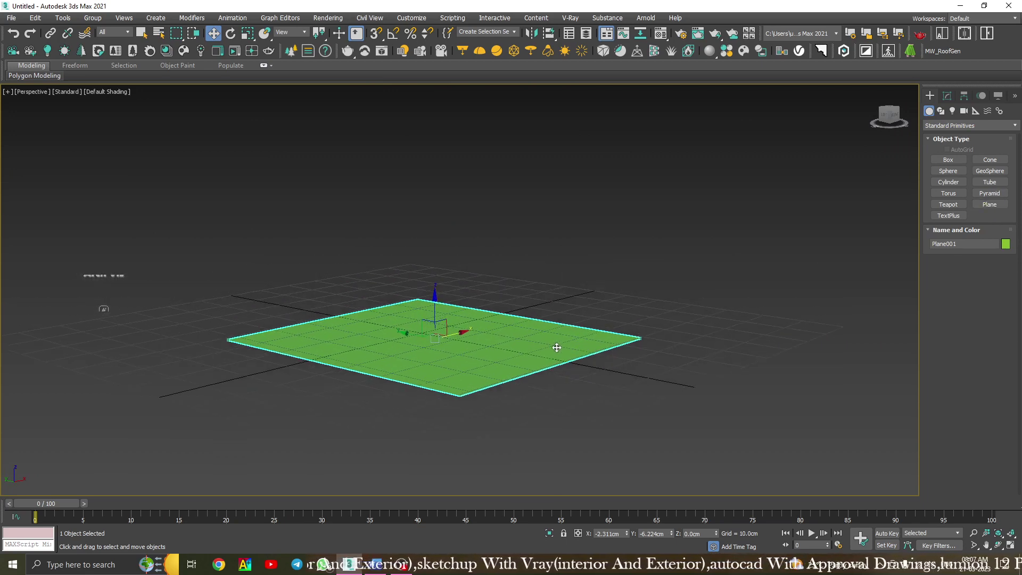
{"action": "middle_click_drag", "start_coordinate": [432, 385], "coordinate": [459, 390], "text": "alt"}
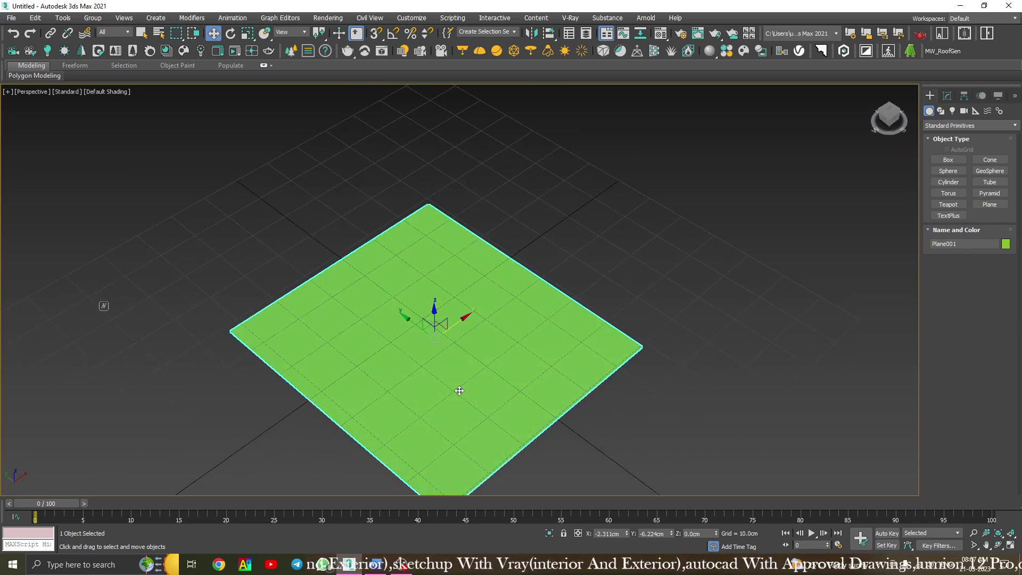
{"action": "left_click_drag", "start_coordinate": [435, 313], "coordinate": [435, 308]}
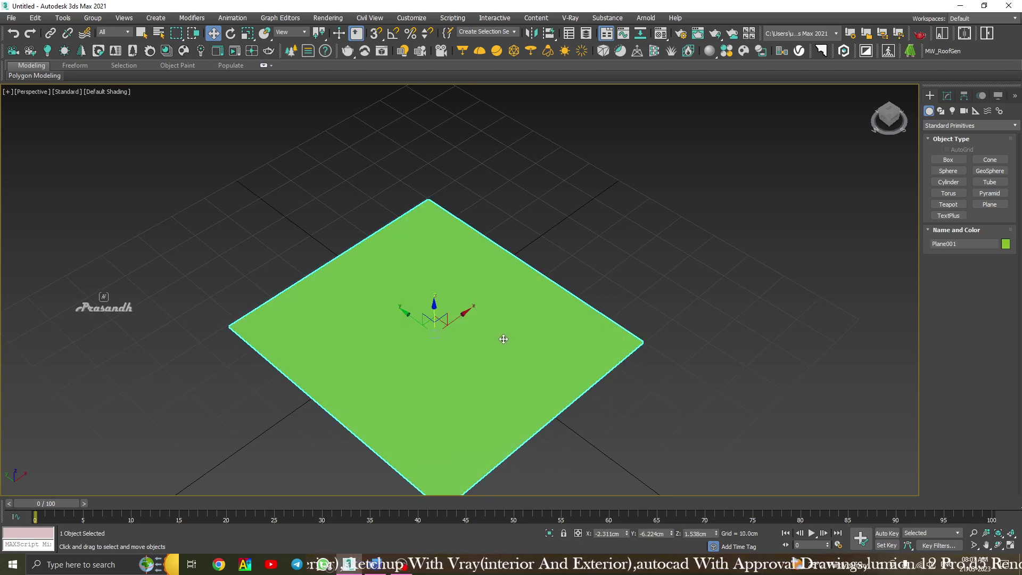
{"action": "key", "text": "F4"}
Delete the plane, leaving the empty grid.
{"action": "left_click", "coordinate": [946, 96]}
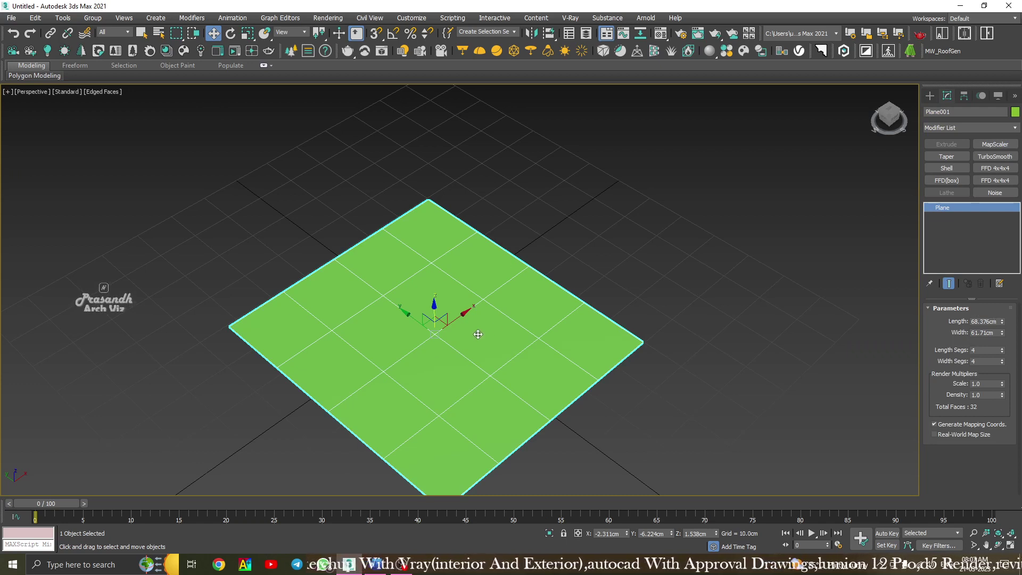
{"action": "key", "text": "Delete"}
{"action": "left_click", "coordinate": [929, 96]}
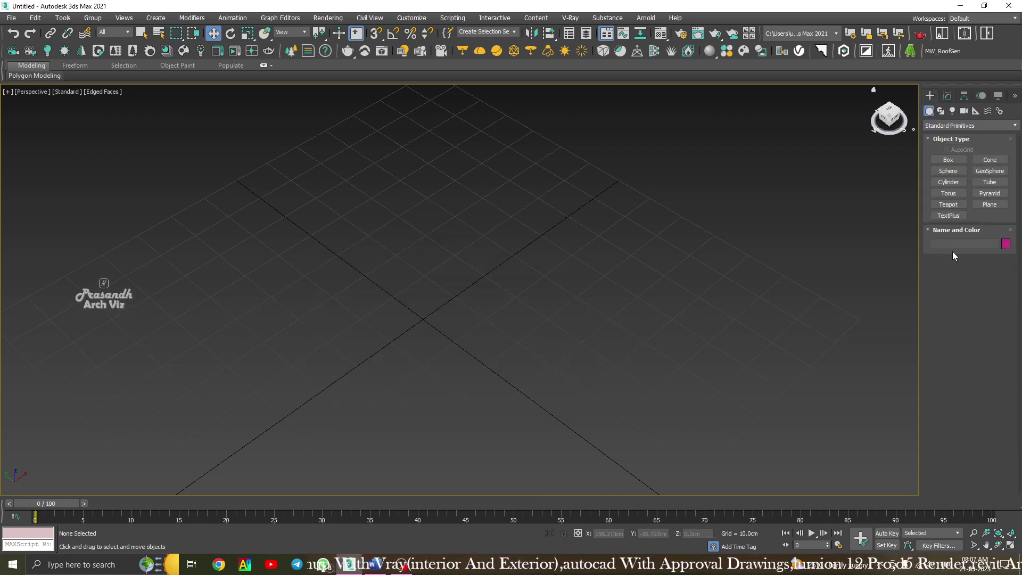
{"action": "left_click", "coordinate": [989, 205]}
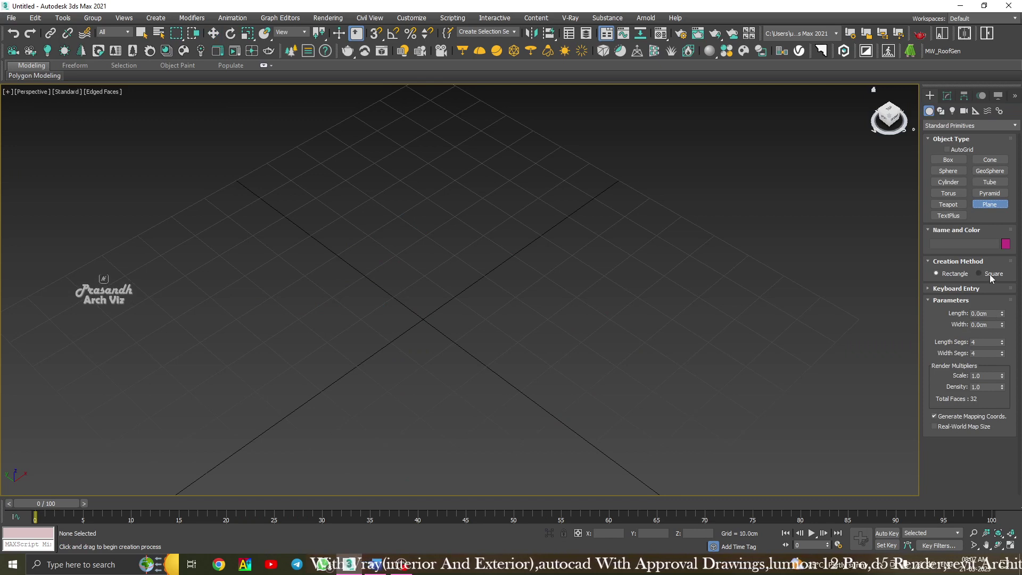
{"action": "scroll", "coordinate": [508, 299], "scroll_direction": "down", "scroll_amount": 5}
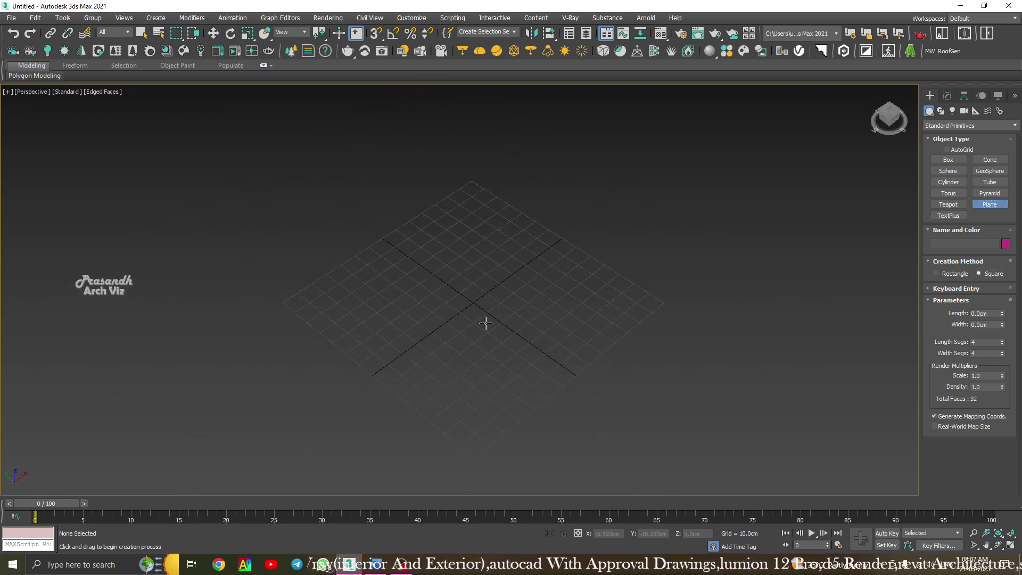
{"action": "left_click_drag", "start_coordinate": [476, 302], "coordinate": [597, 383]}
{"action": "key", "text": "w"}
{"action": "left_click", "coordinate": [685, 247]}
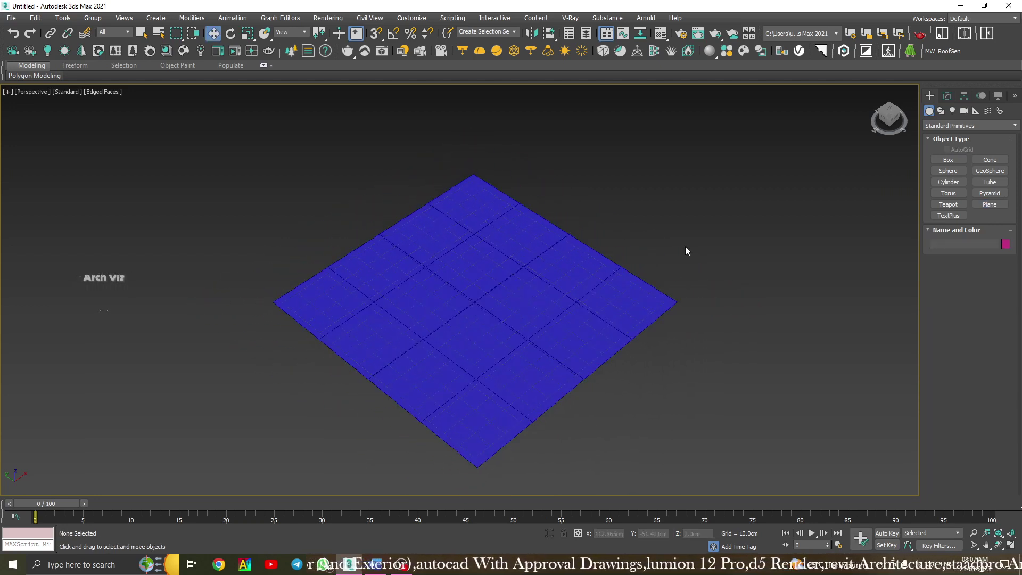
{"action": "scroll", "coordinate": [685, 246], "scroll_direction": "up", "scroll_amount": 3}
{"action": "left_click", "coordinate": [685, 248]}
{"action": "key", "text": "z"}
{"action": "middle_click_drag", "start_coordinate": [520, 314], "coordinate": [570, 332], "text": "alt"}
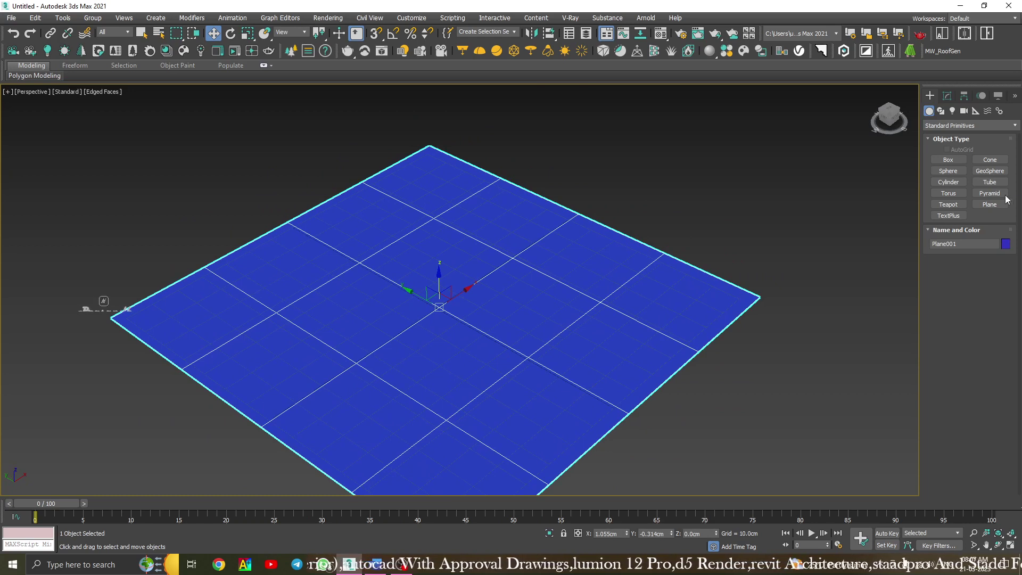
{"action": "left_click", "coordinate": [948, 96]}
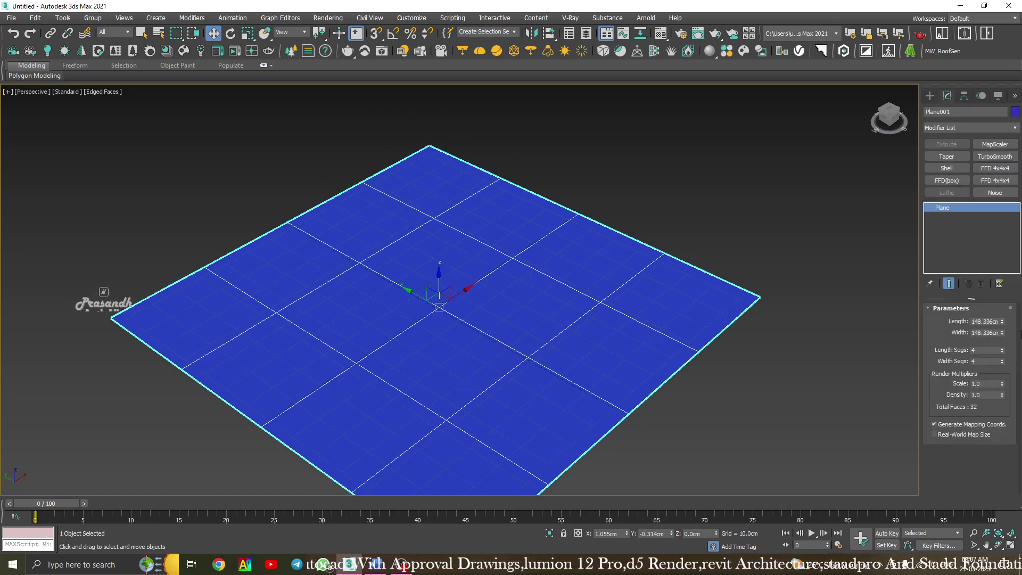
{"action": "double_click", "coordinate": [983, 322]}
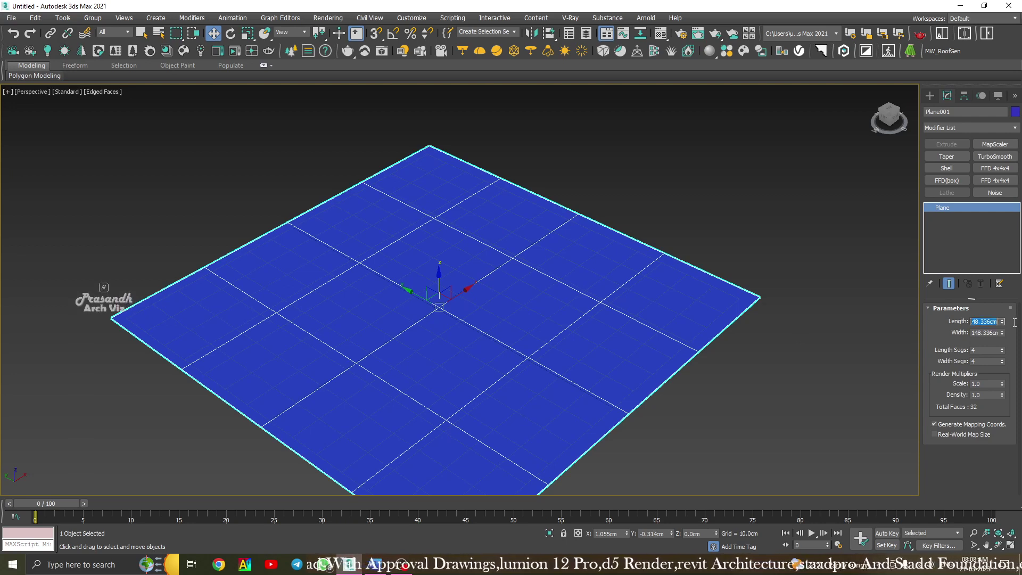
{"action": "key", "text": "Tab"}
{"action": "left_click", "coordinate": [990, 321]}
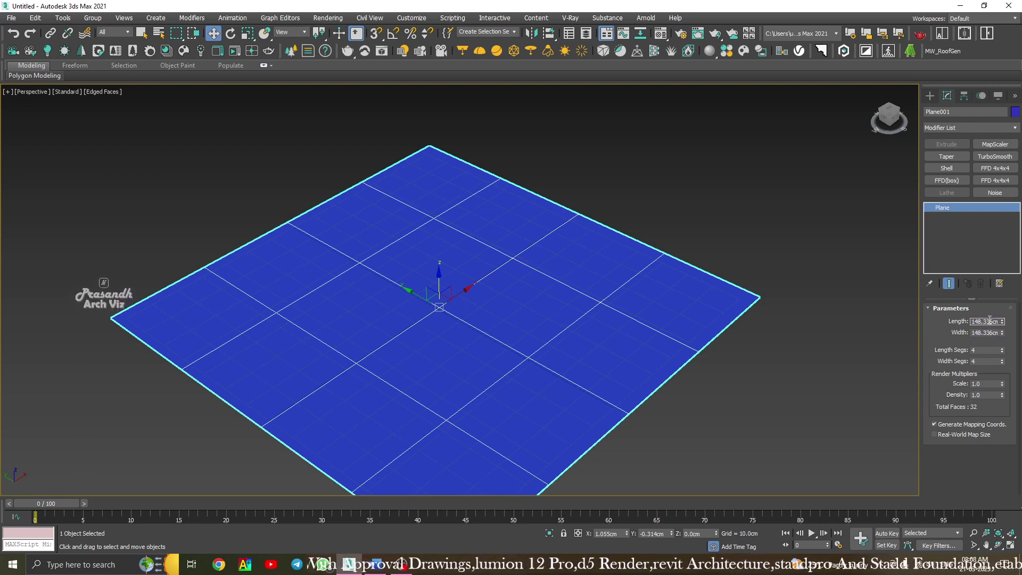
{"action": "left_click", "coordinate": [1002, 348]}
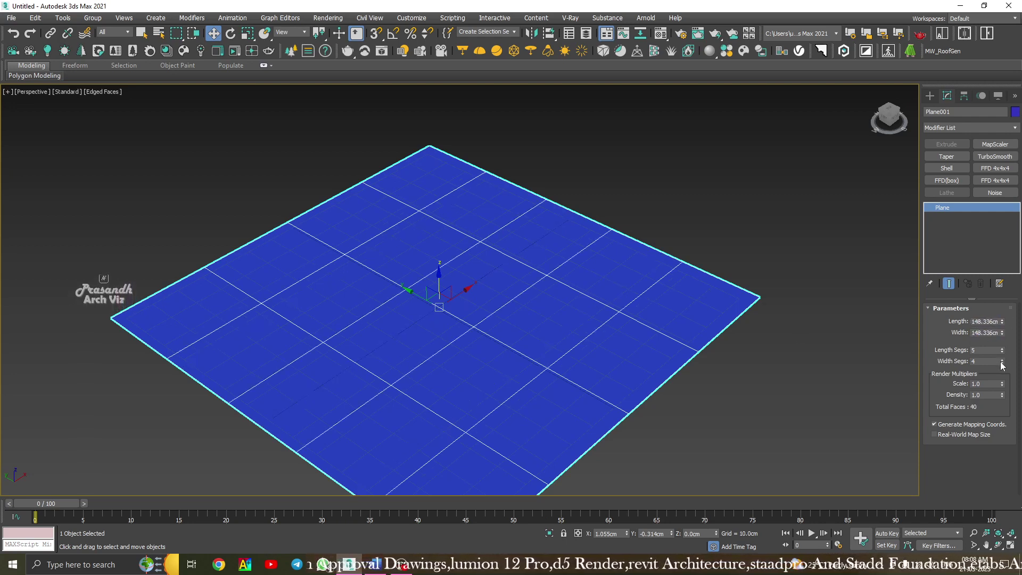
{"action": "left_click", "coordinate": [1002, 363]}
{"action": "left_click", "coordinate": [1001, 349]}
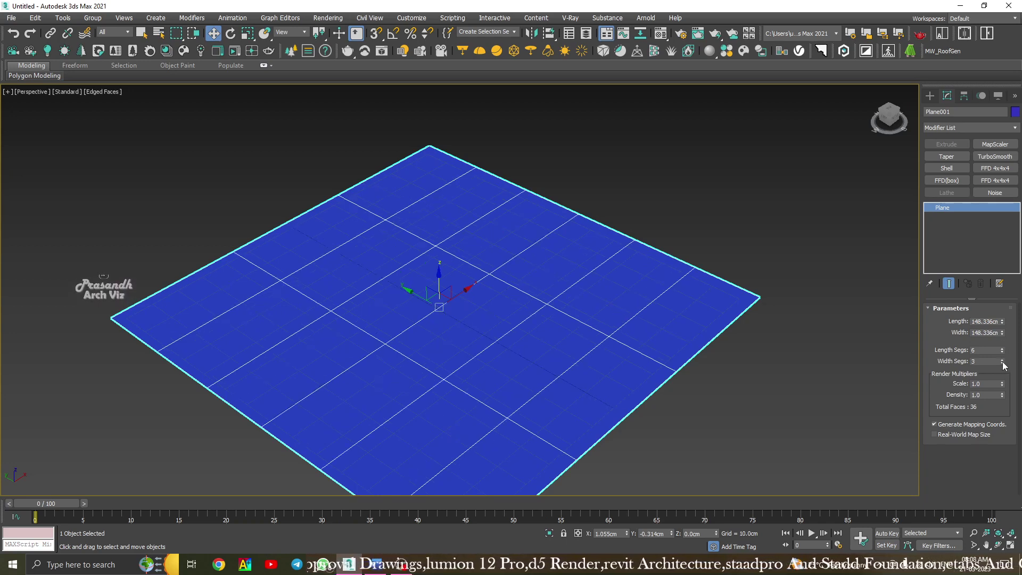
{"action": "left_click", "coordinate": [1003, 360]}
{"action": "left_click", "coordinate": [1003, 359]}
{"action": "left_click", "coordinate": [686, 247]}
{"action": "left_click", "coordinate": [418, 338]}
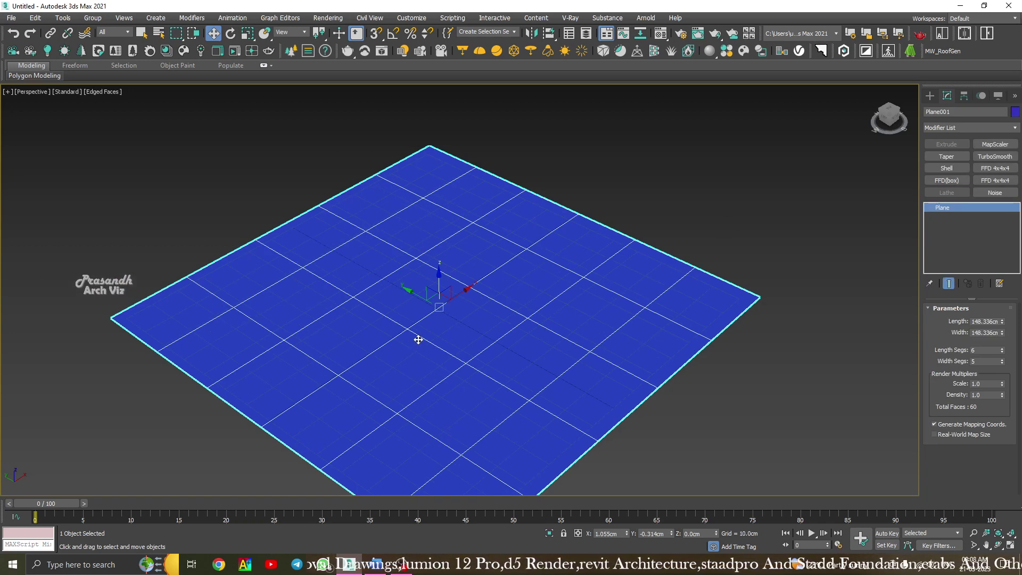
{"action": "key", "text": "Delete"}
{"action": "left_click", "coordinate": [929, 96]}
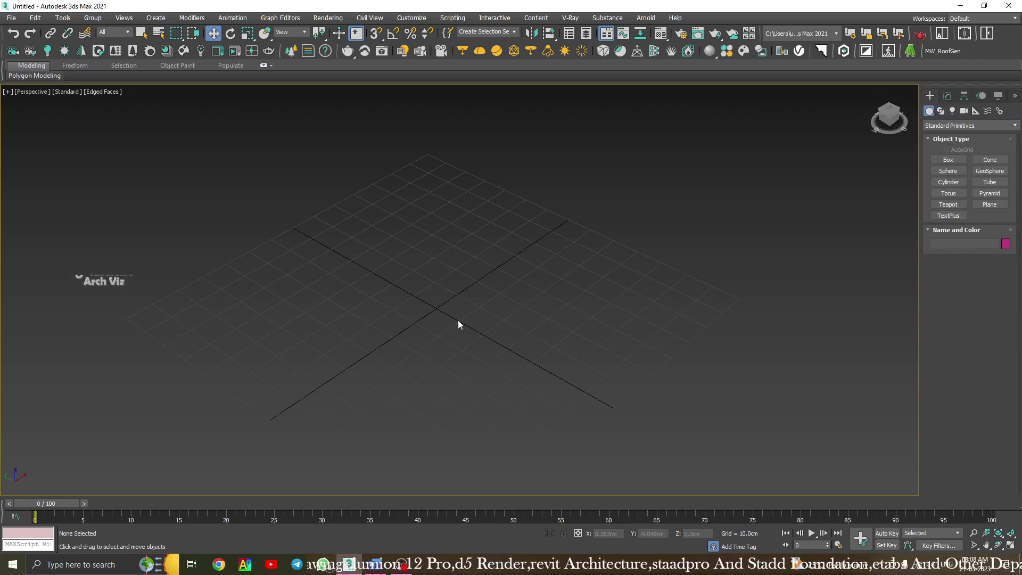
Create a TextPlus object, replace its default text with the full name, and place it on the grid.
{"action": "scroll", "coordinate": [458, 319], "scroll_direction": "up", "scroll_amount": 2}
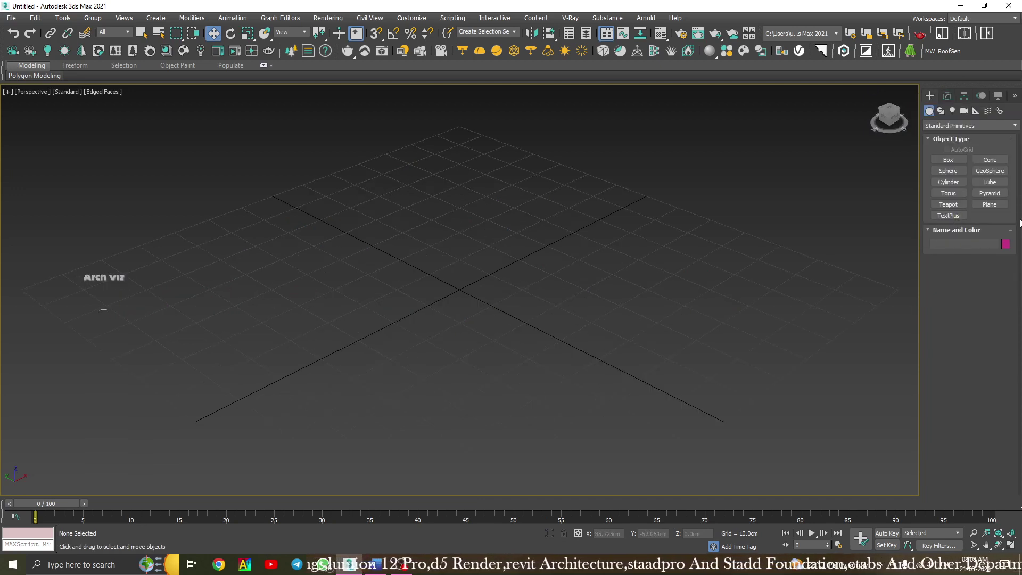
{"action": "left_click", "coordinate": [951, 216]}
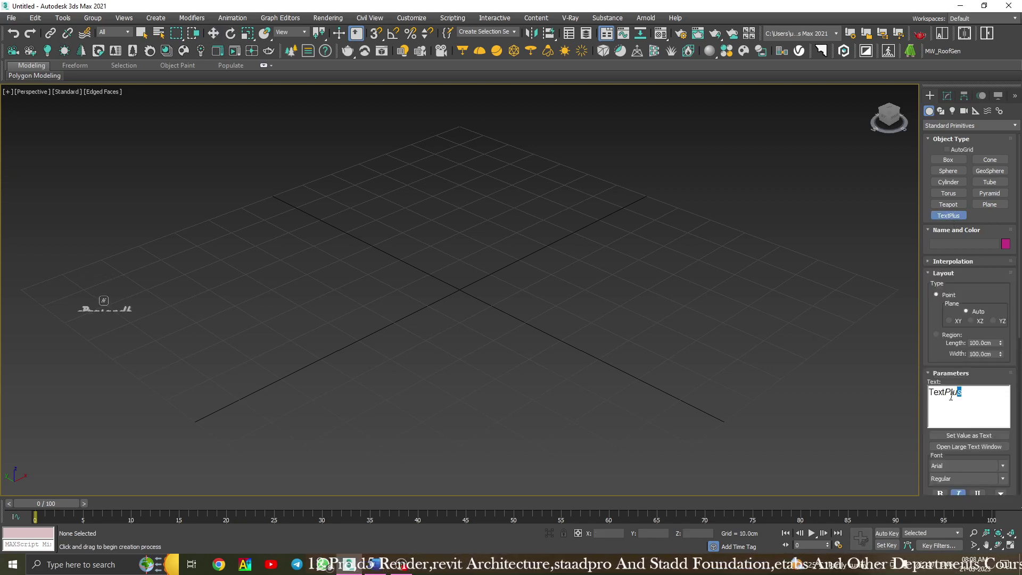
{"action": "left_click_drag", "start_coordinate": [951, 396], "coordinate": [913, 397]}
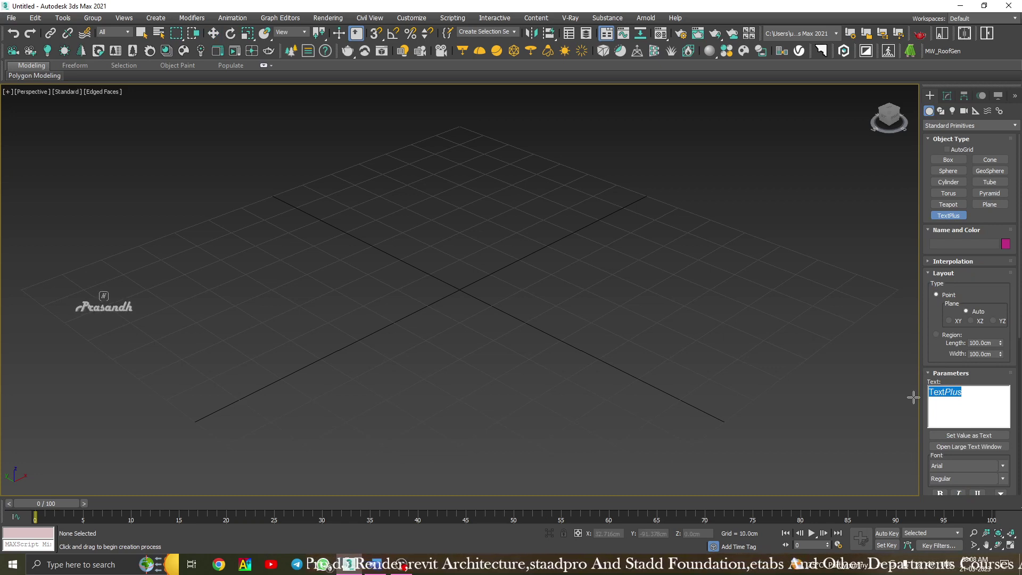
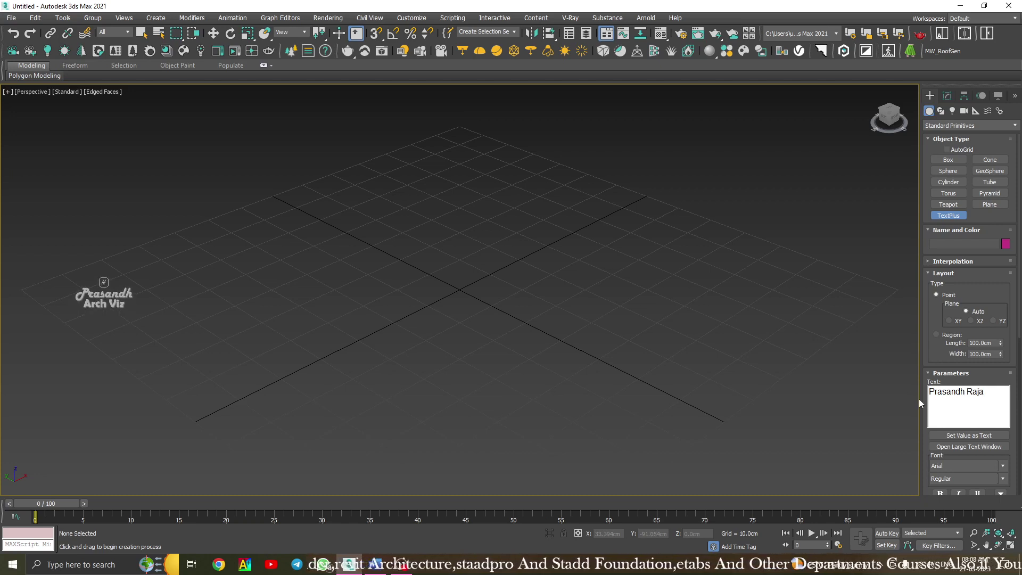
{"action": "left_click", "coordinate": [467, 297]}
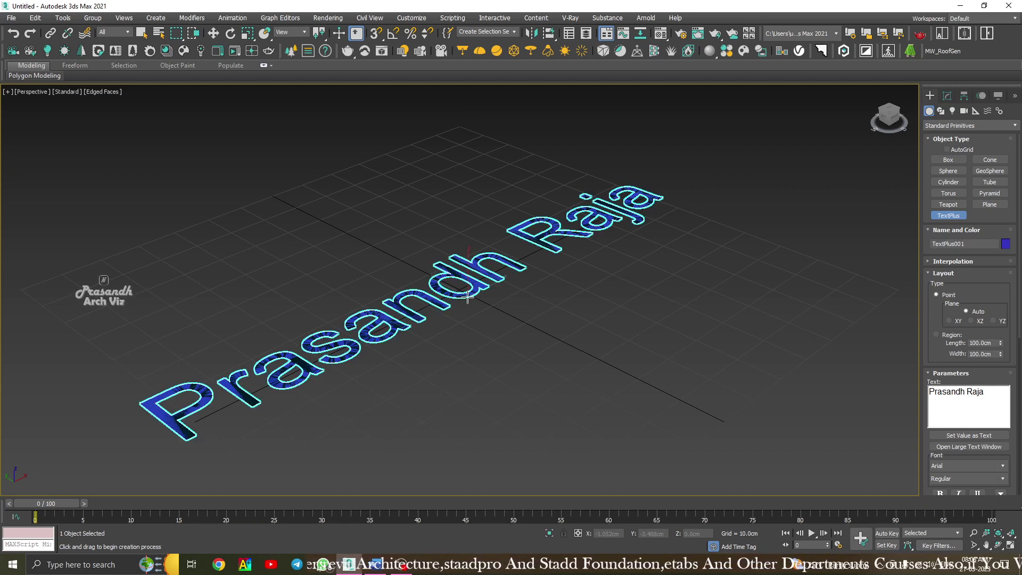
{"action": "right_click", "coordinate": [718, 204]}
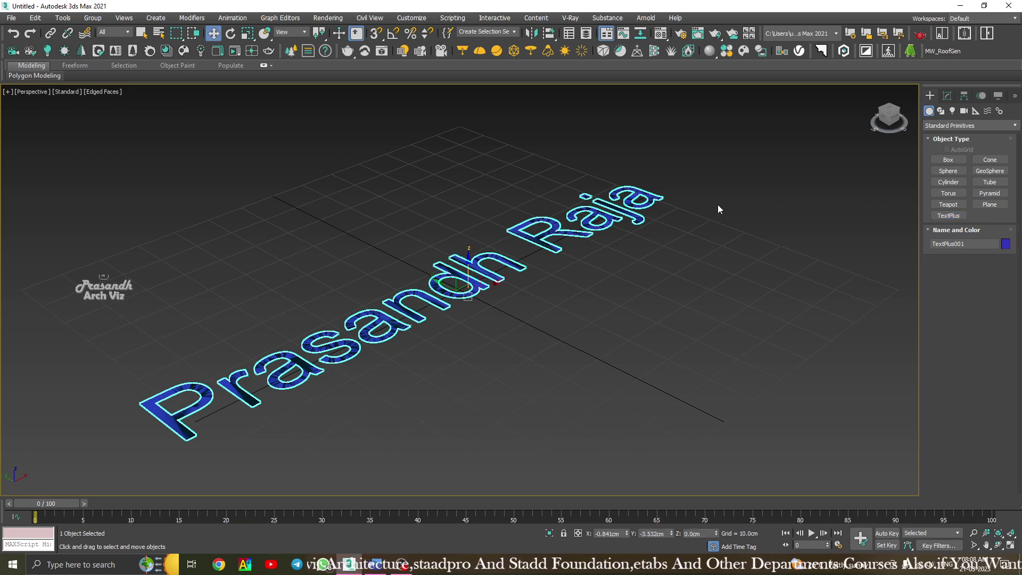
{"action": "left_click", "coordinate": [727, 242]}
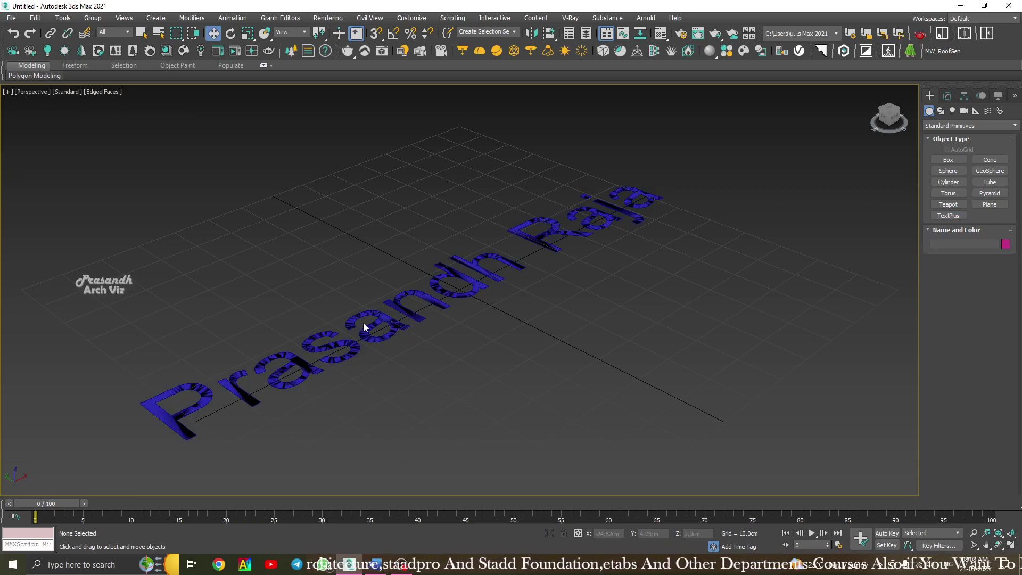
{"action": "middle_click_drag", "start_coordinate": [362, 323], "coordinate": [457, 319]}
{"action": "left_click", "coordinate": [427, 331]}
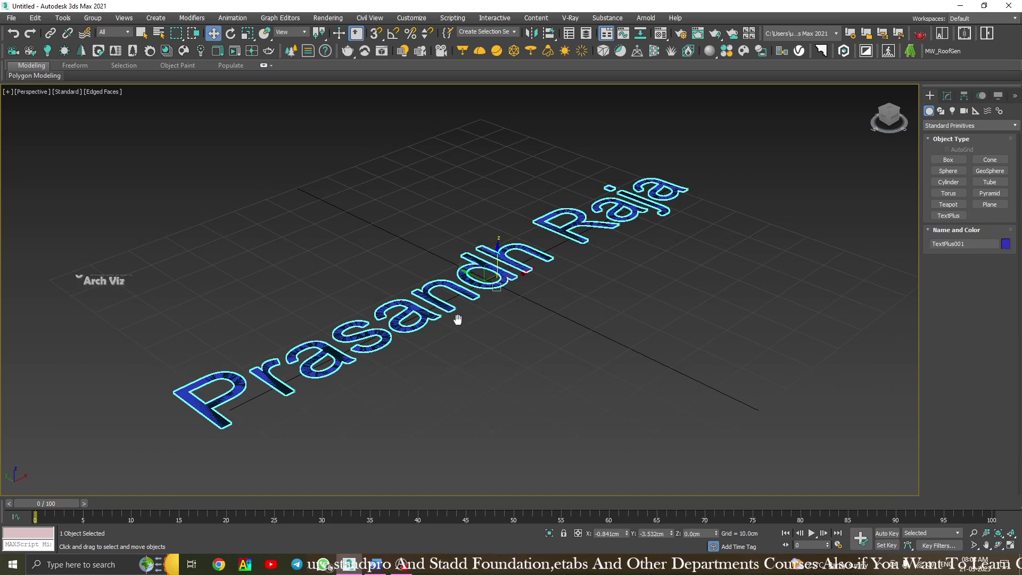
In the Modify panel, collapse the TextPlus rollouts, peek at Interpolation, and expand Layout.
{"action": "left_click", "coordinate": [947, 95]}
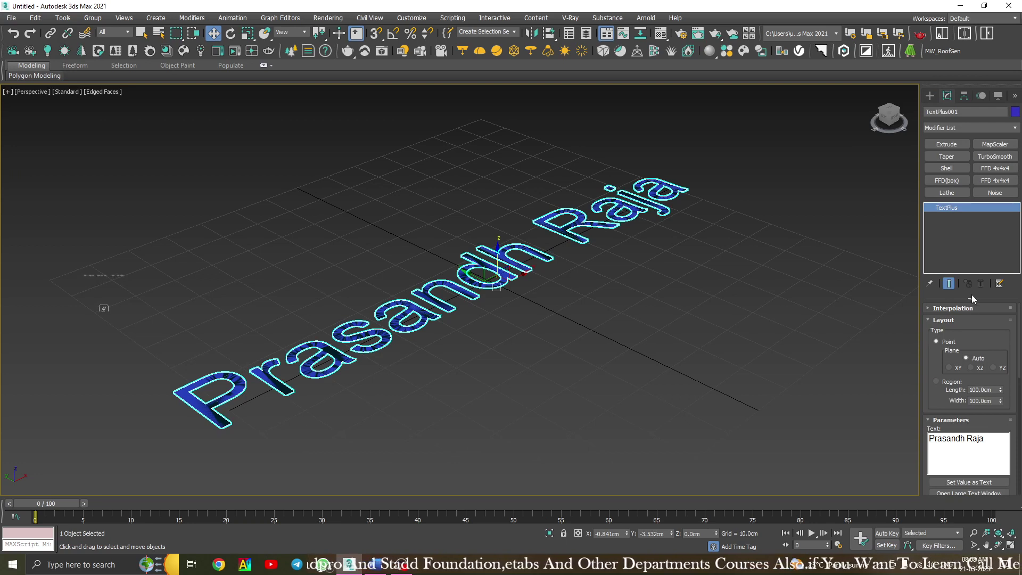
{"action": "left_click_drag", "start_coordinate": [970, 300], "coordinate": [974, 262]}
{"action": "left_click", "coordinate": [950, 285]}
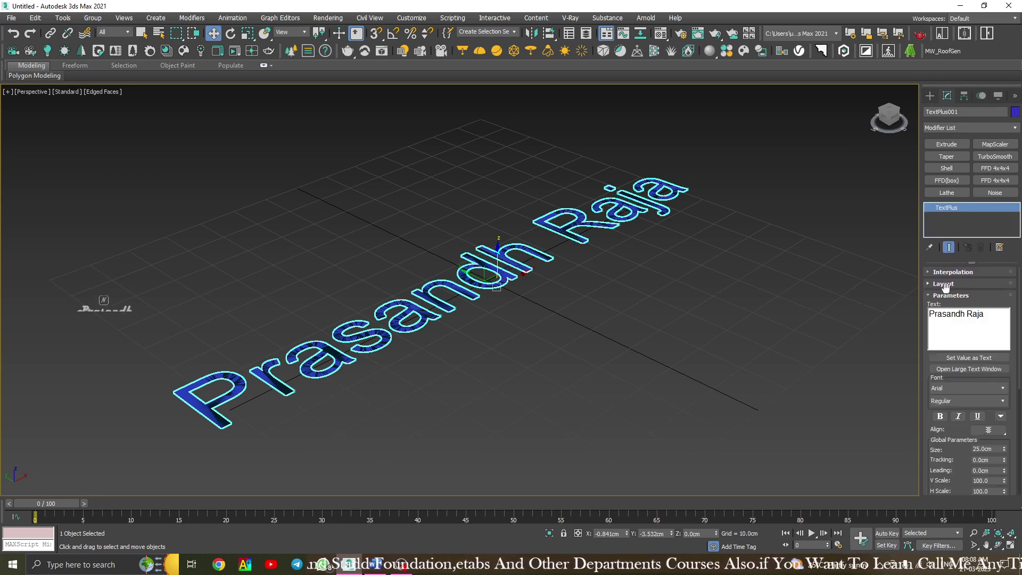
{"action": "left_click", "coordinate": [947, 295]}
{"action": "left_click", "coordinate": [946, 307]}
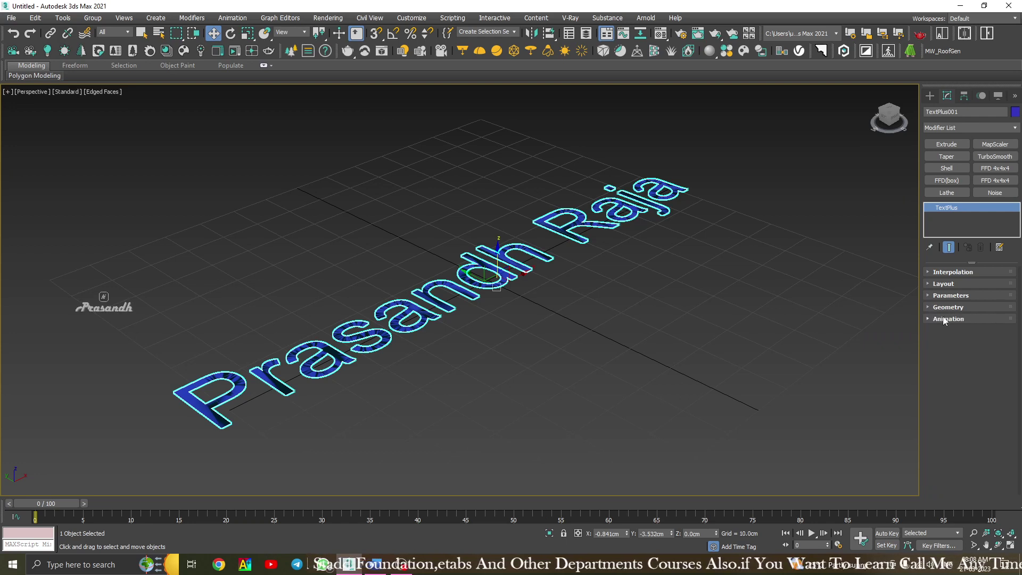
{"action": "left_click", "coordinate": [943, 272]}
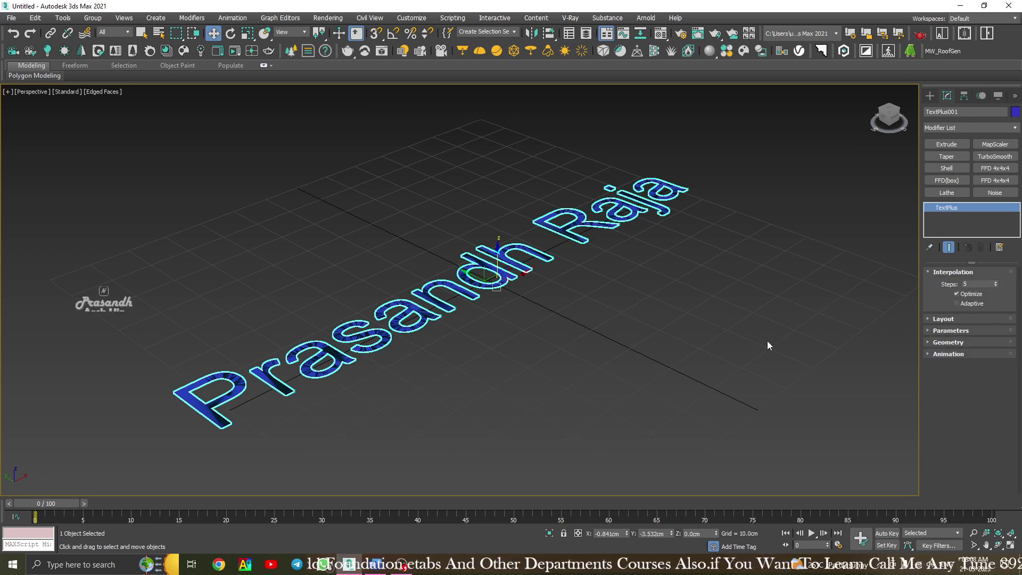
{"action": "left_click", "coordinate": [945, 272]}
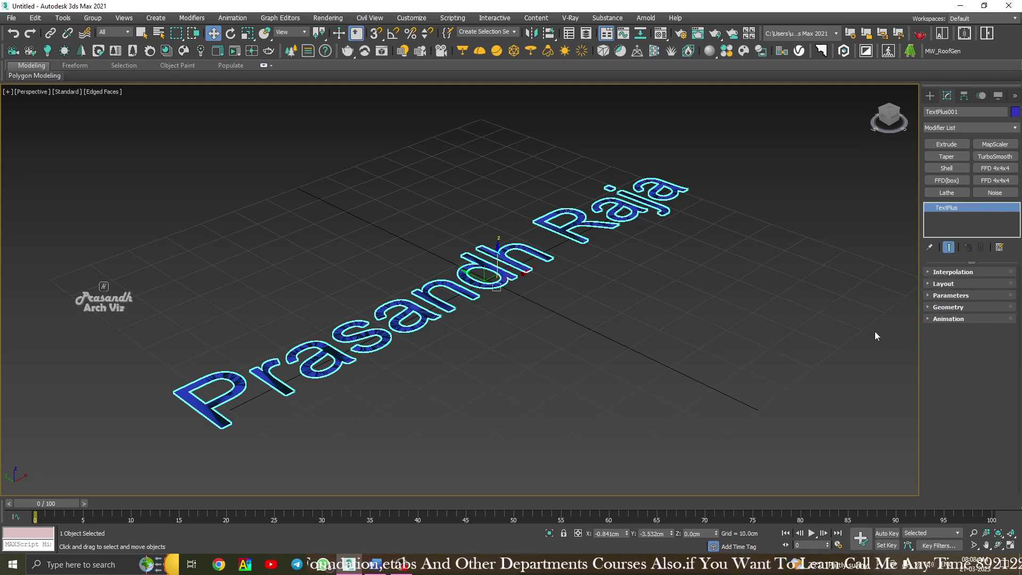
{"action": "left_click", "coordinate": [943, 284]}
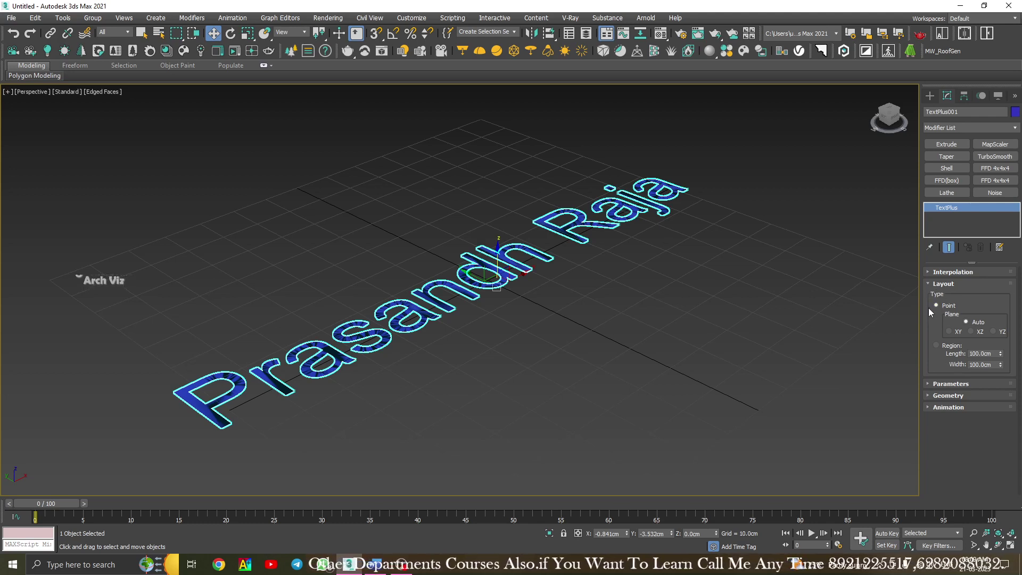
Set the layout type to a 100cm x 100cm Region and switch to the Top view.
{"action": "left_click", "coordinate": [949, 346]}
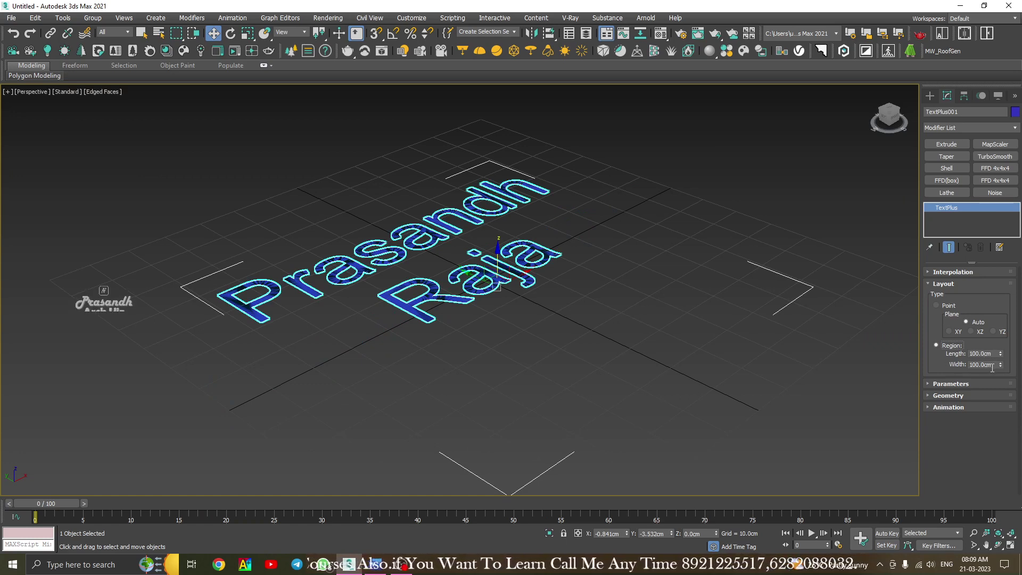
{"action": "middle_click_drag", "start_coordinate": [505, 260], "coordinate": [683, 226], "text": "alt"}
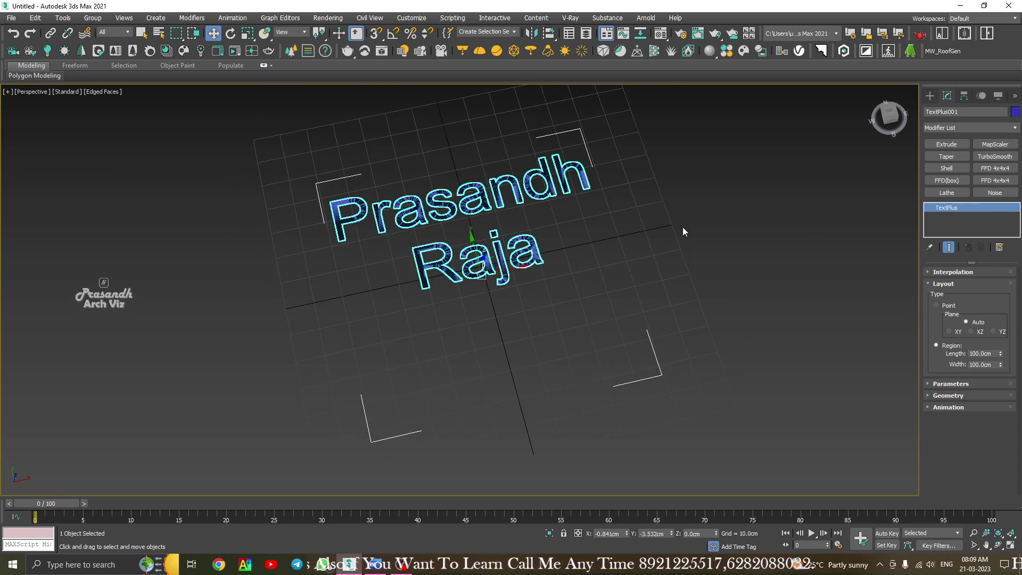
{"action": "left_click", "coordinate": [884, 116]}
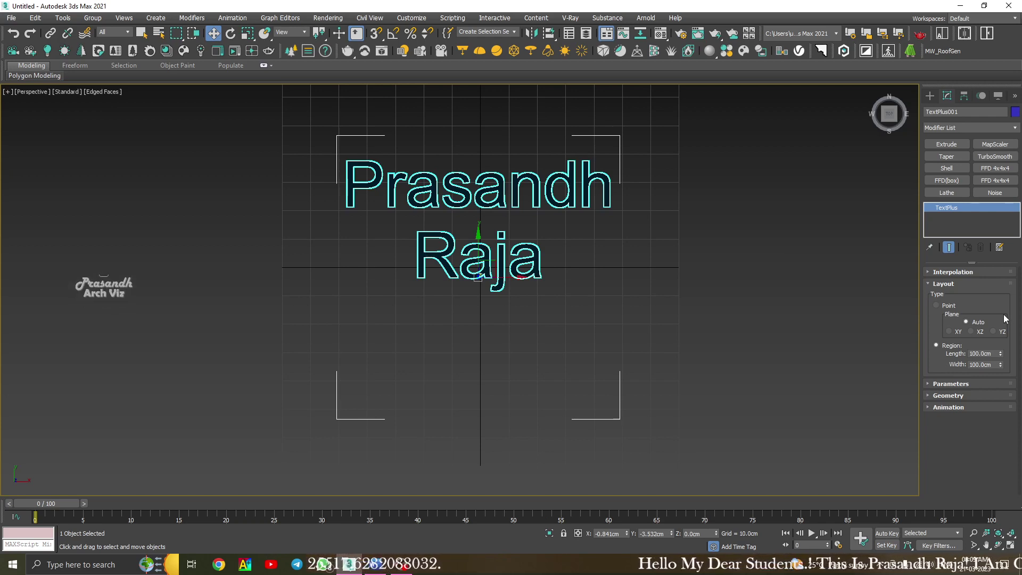
Set the region length to 50cm and finish typing the surname.
{"action": "double_click", "coordinate": [981, 353]}
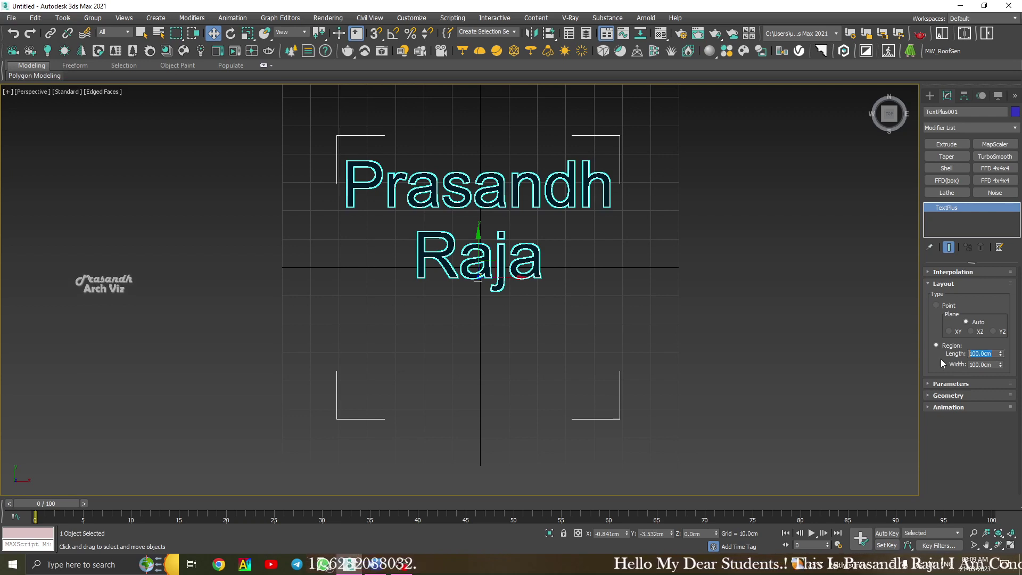
{"action": "type", "text": "50"}
{"action": "key", "text": "Return"}
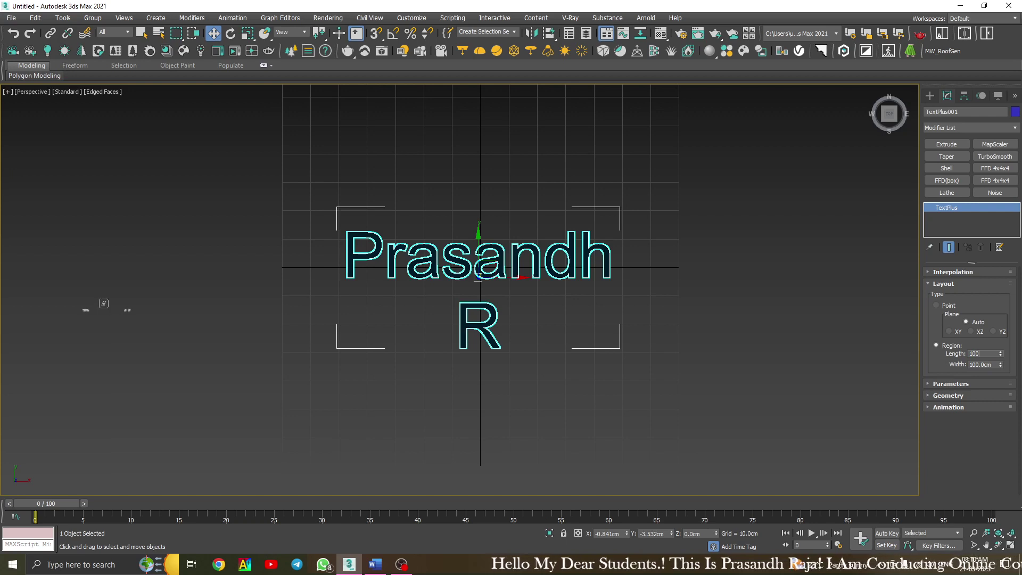
{"action": "type", "text": "aja"}
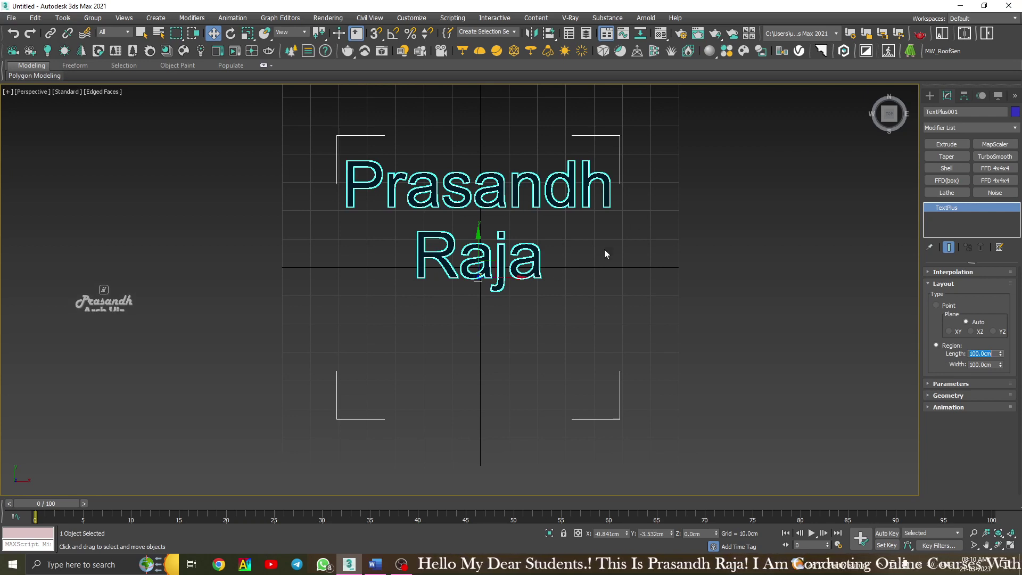
{"action": "left_click", "coordinate": [758, 280]}
{"action": "left_click", "coordinate": [511, 193]}
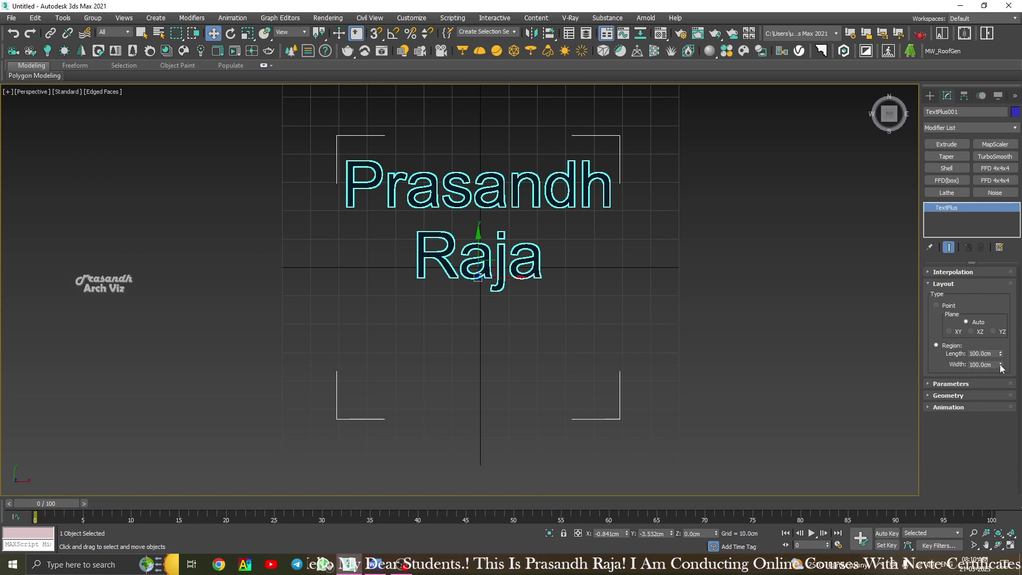
Widen the region to about 152cm, then set the layout type back to Point.
{"action": "mouse_move", "coordinate": [1000, 366]}
{"action": "left_mouse_down"}
{"action": "mouse_move", "coordinate": [999, 328]}
{"action": "mouse_move", "coordinate": [1005, 390]}
{"action": "mouse_move", "coordinate": [1005, 378]}
{"action": "left_mouse_up"}
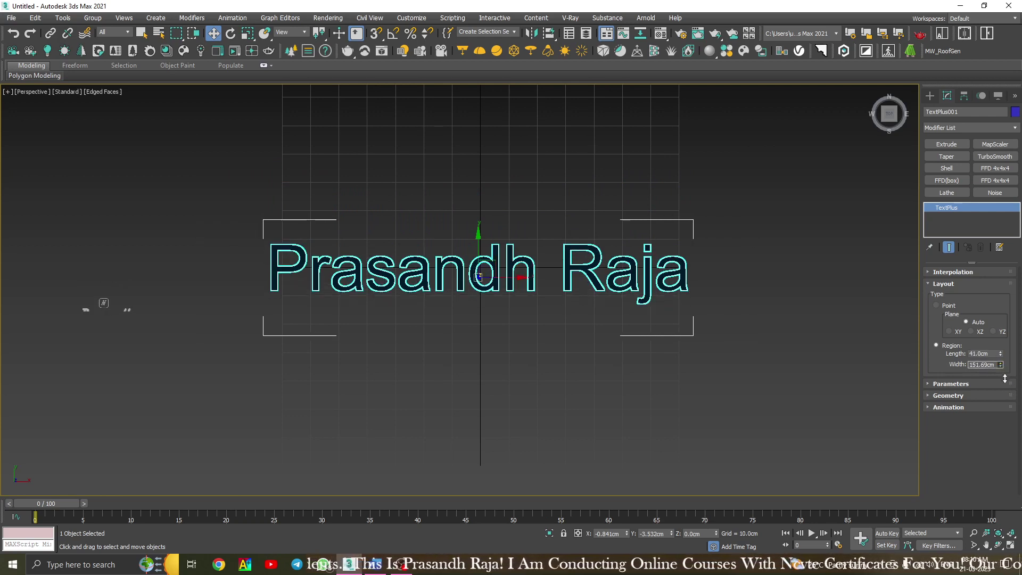
{"action": "left_click", "coordinate": [580, 164]}
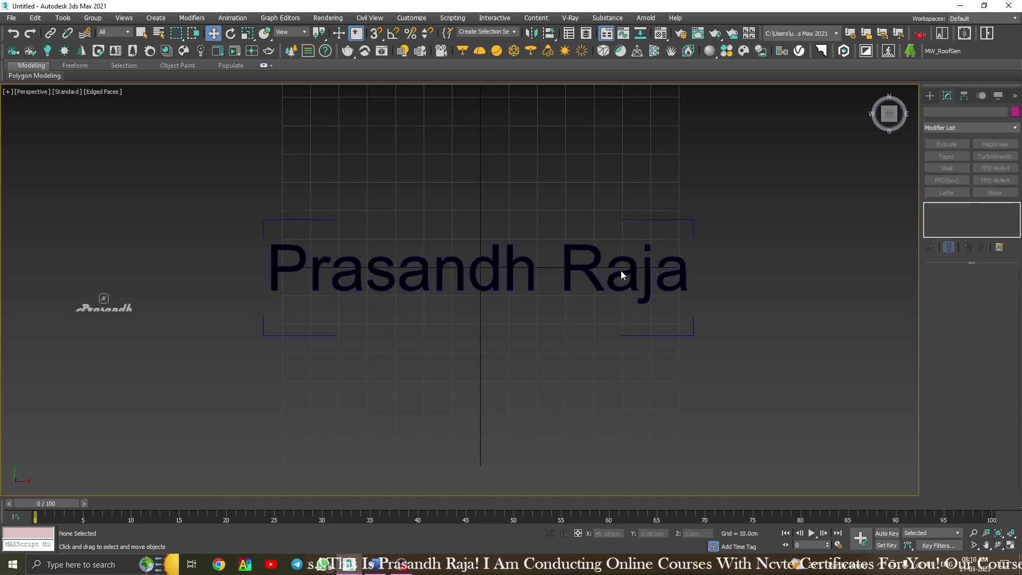
{"action": "left_click", "coordinate": [621, 272]}
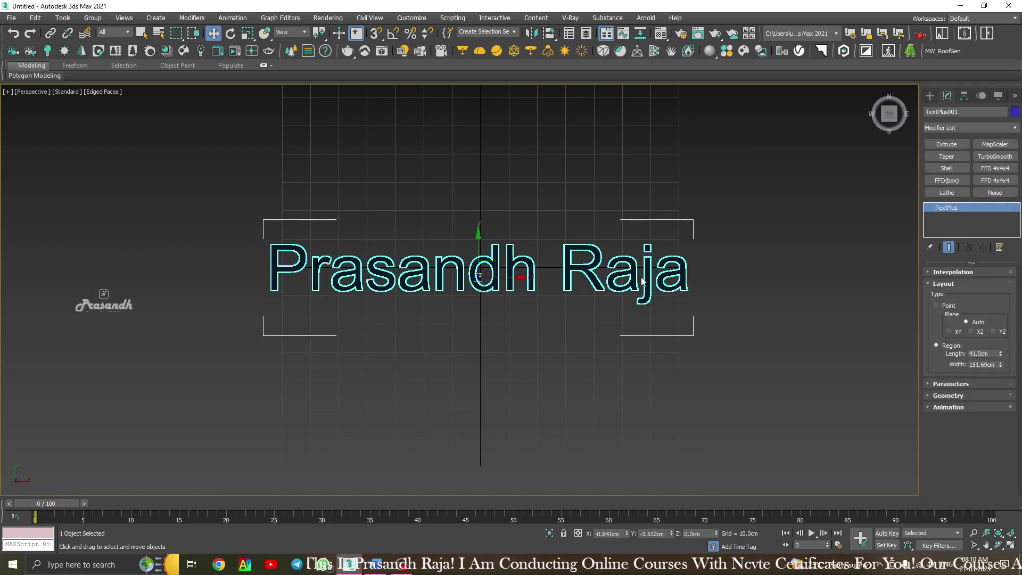
{"action": "left_click", "coordinate": [940, 306]}
{"action": "left_click", "coordinate": [581, 209]}
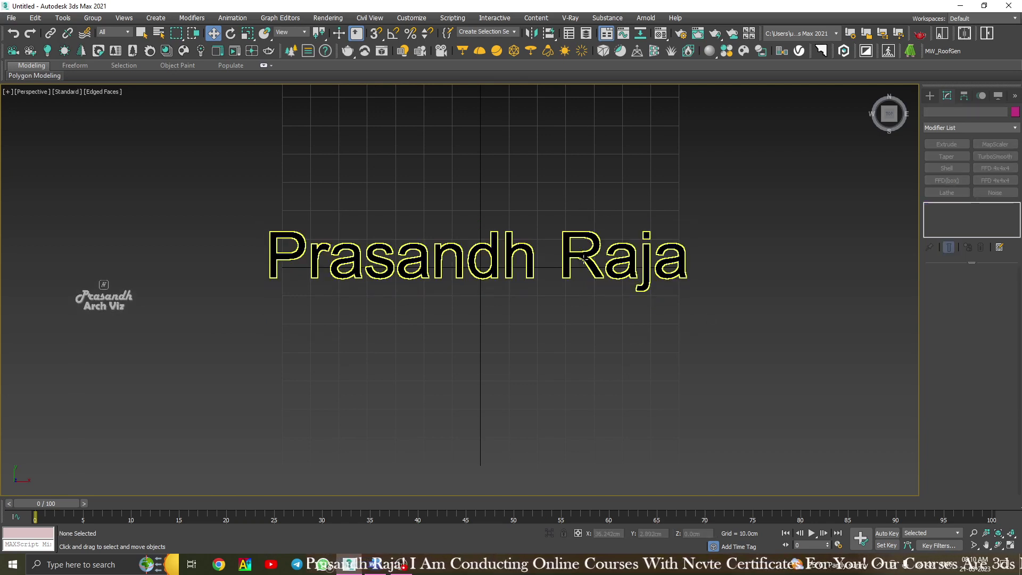
{"action": "left_click", "coordinate": [583, 263]}
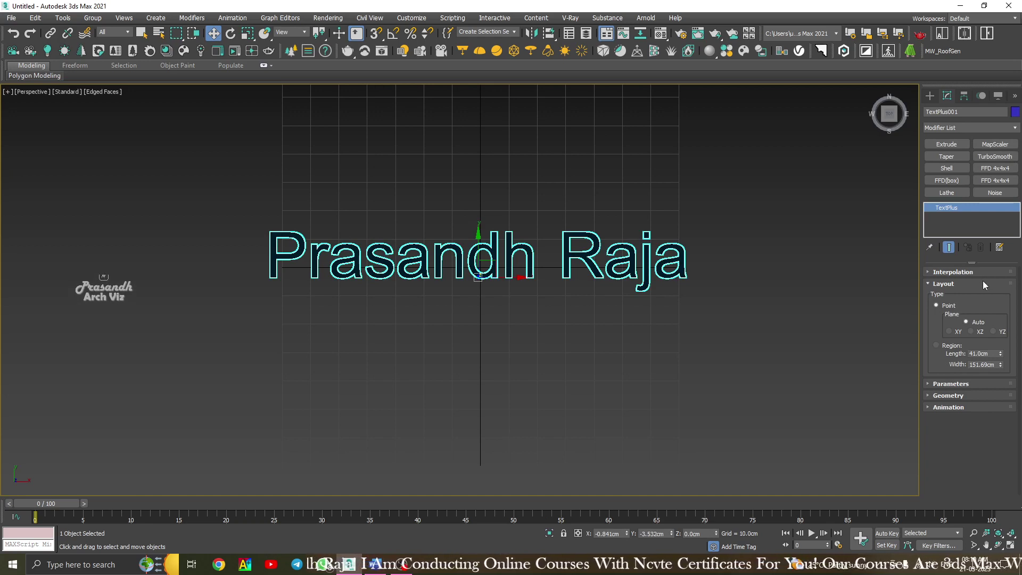
Swap the Layout rollout for Parameters, return the viewport to Home, and reselect TextPlus001.
{"action": "left_click", "coordinate": [946, 284]}
{"action": "left_click", "coordinate": [945, 295]}
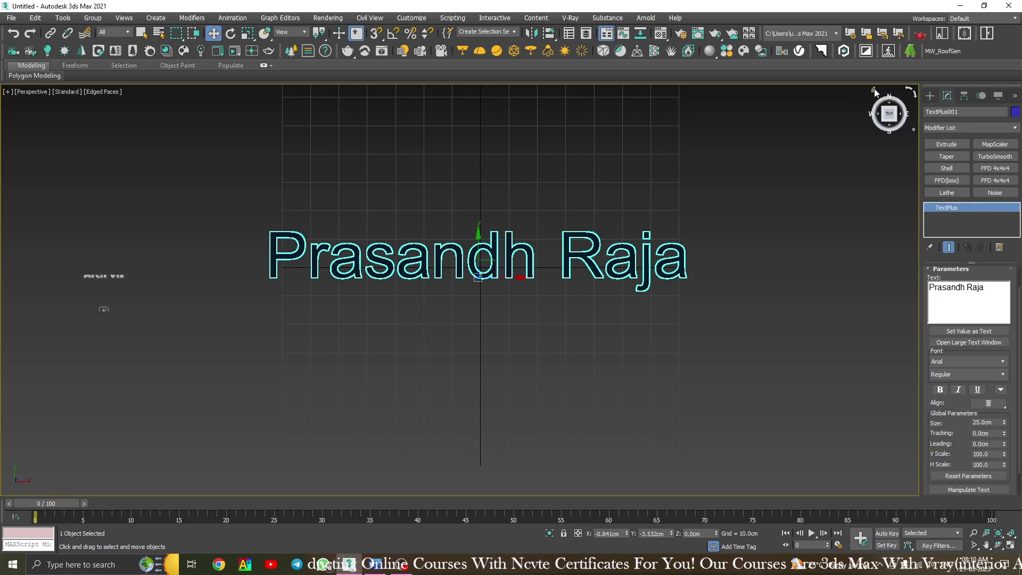
{"action": "left_click", "coordinate": [873, 89]}
{"action": "left_click", "coordinate": [579, 351]}
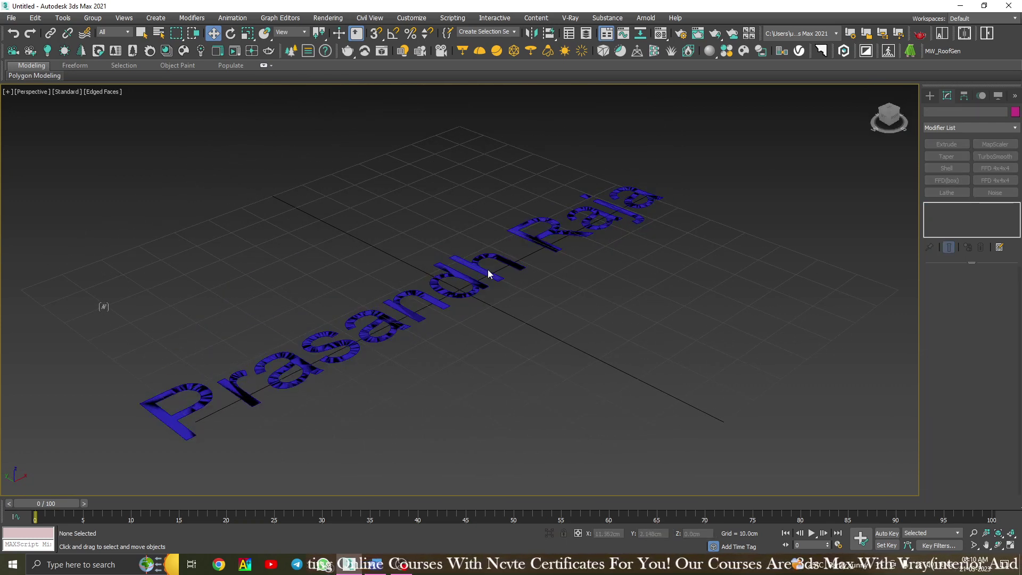
{"action": "left_click", "coordinate": [486, 270]}
{"action": "middle_click_drag", "start_coordinate": [485, 270], "coordinate": [511, 266]}
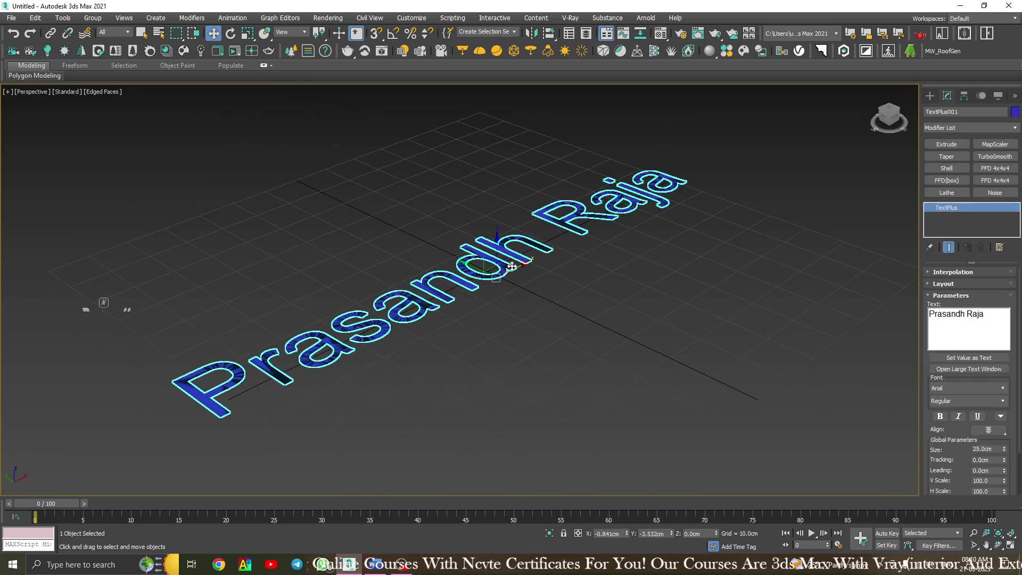
{"action": "scroll", "coordinate": [1019, 382], "scroll_direction": "down", "scroll_amount": 2}
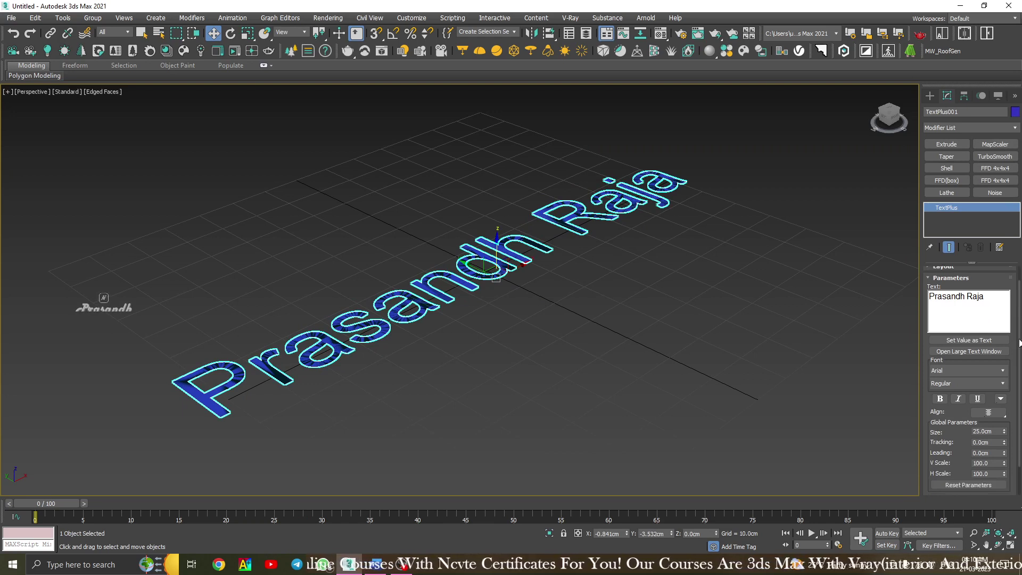
{"action": "scroll", "coordinate": [1019, 382], "scroll_direction": "up", "scroll_amount": 2}
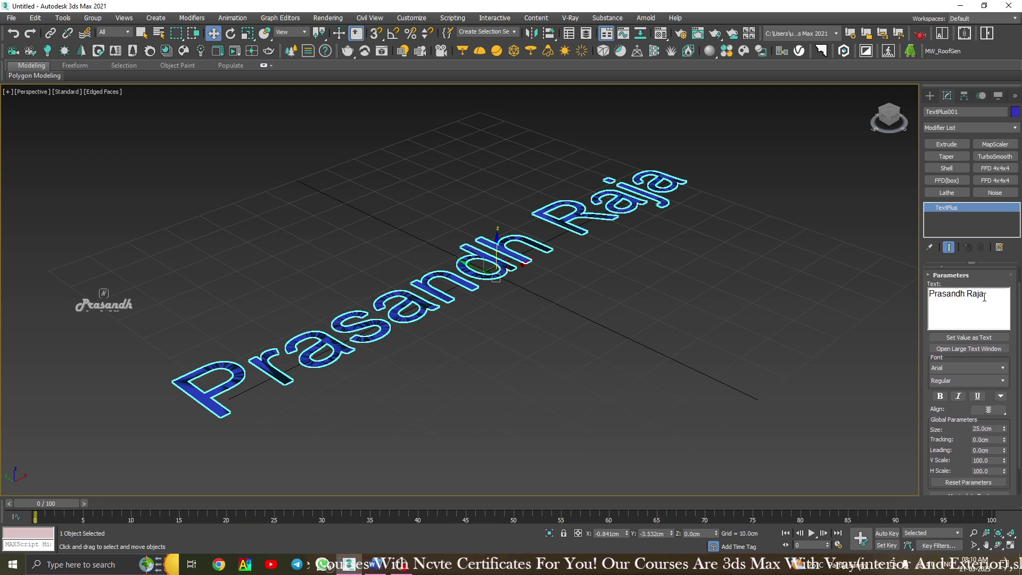
{"action": "left_click_drag", "start_coordinate": [984, 294], "coordinate": [915, 295]}
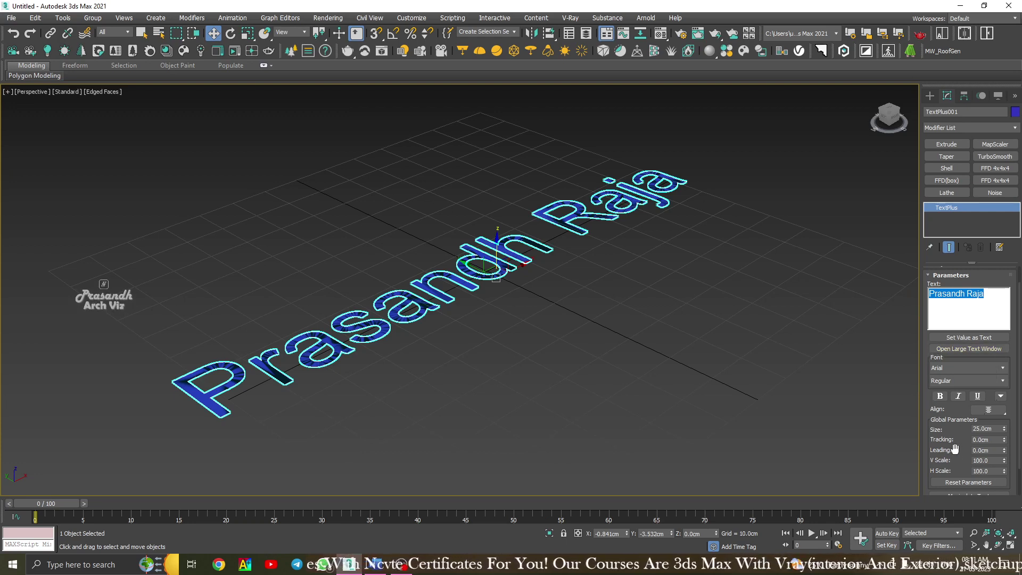
{"action": "mouse_move", "coordinate": [955, 448]}
{"action": "left_mouse_down"}
{"action": "mouse_move", "coordinate": [960, 471]}
{"action": "mouse_move", "coordinate": [956, 423]}
{"action": "mouse_move", "coordinate": [959, 480]}
{"action": "mouse_move", "coordinate": [956, 452]}
{"action": "mouse_move", "coordinate": [957, 460]}
{"action": "left_mouse_up"}
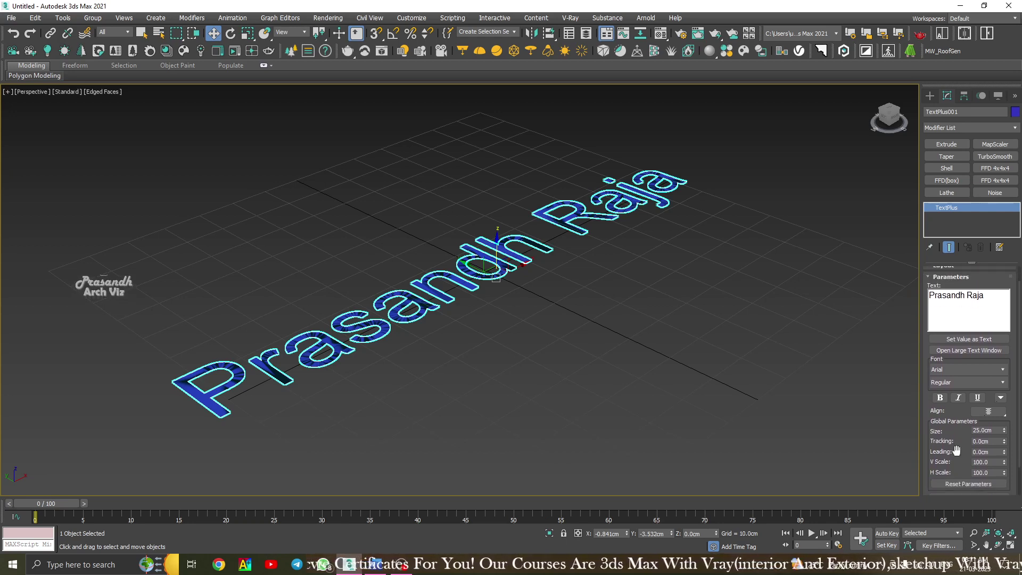
{"action": "mouse_move", "coordinate": [987, 393]}
{"action": "left_mouse_down"}
{"action": "mouse_move", "coordinate": [987, 372]}
{"action": "mouse_move", "coordinate": [987, 395]}
{"action": "left_mouse_up"}
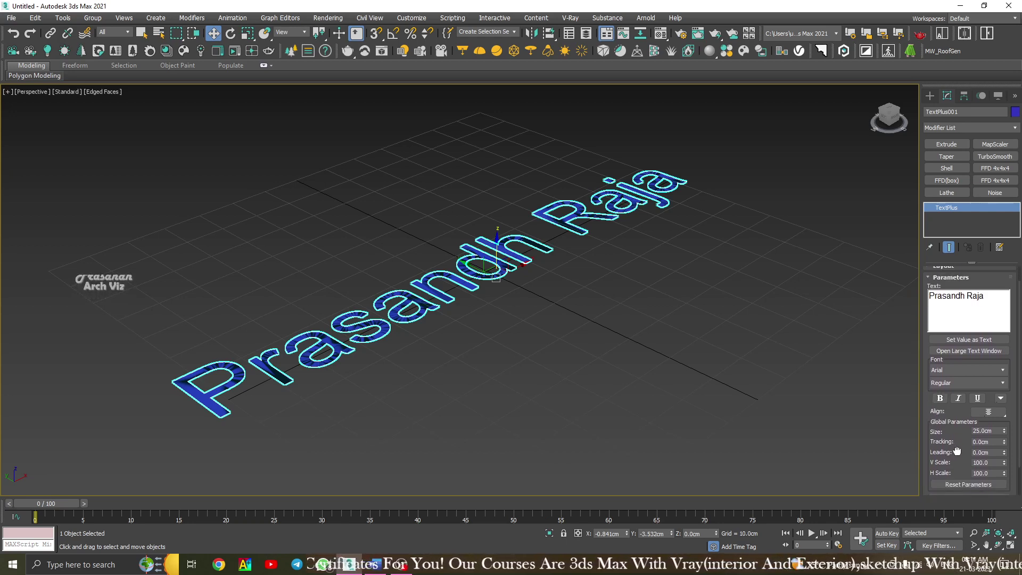
Open the larger Enter Text window and position it beside the viewport.
{"action": "left_click", "coordinate": [972, 351]}
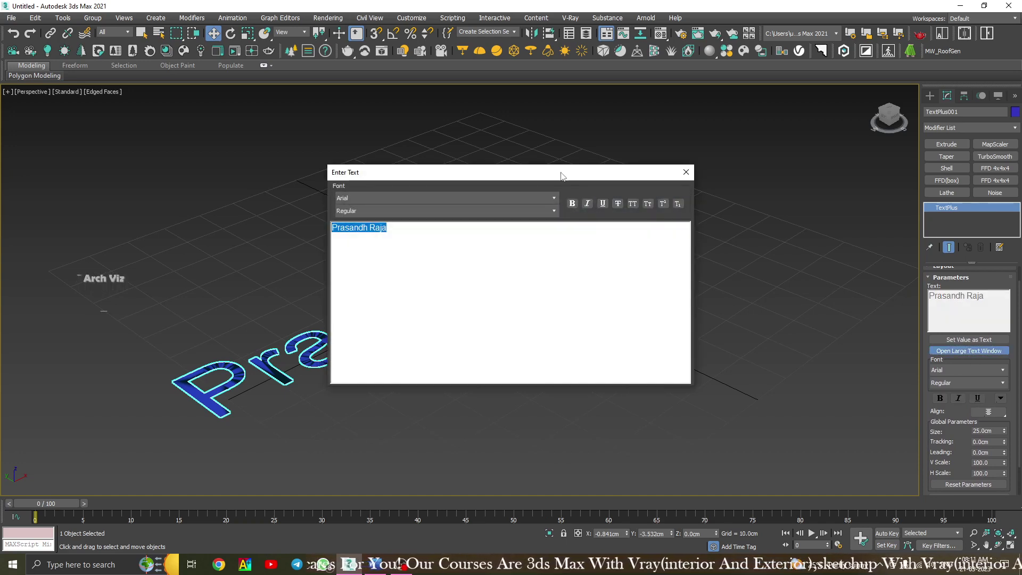
{"action": "left_click_drag", "start_coordinate": [552, 173], "coordinate": [718, 174]}
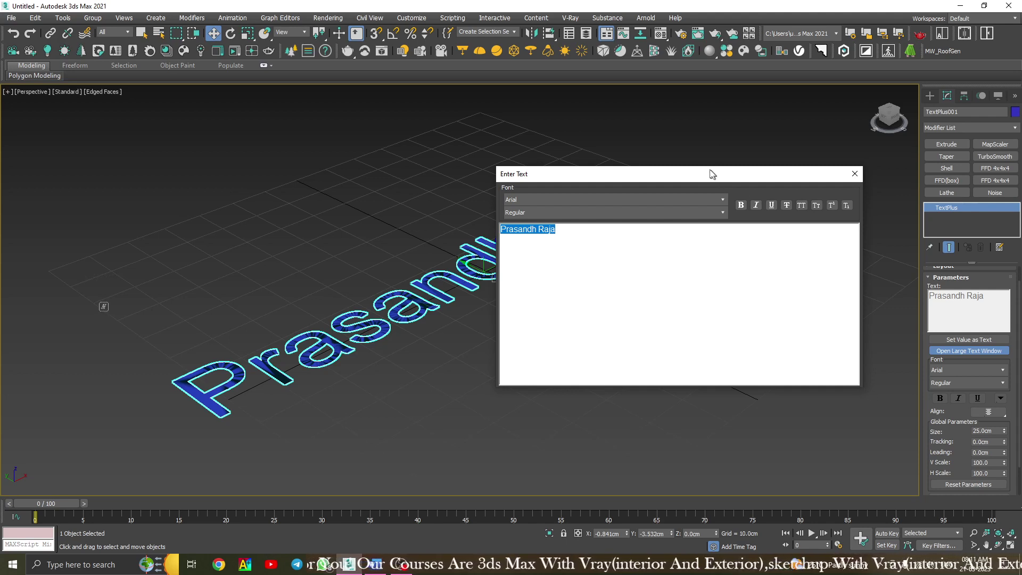
{"action": "left_click_drag", "start_coordinate": [712, 174], "coordinate": [567, 149]}
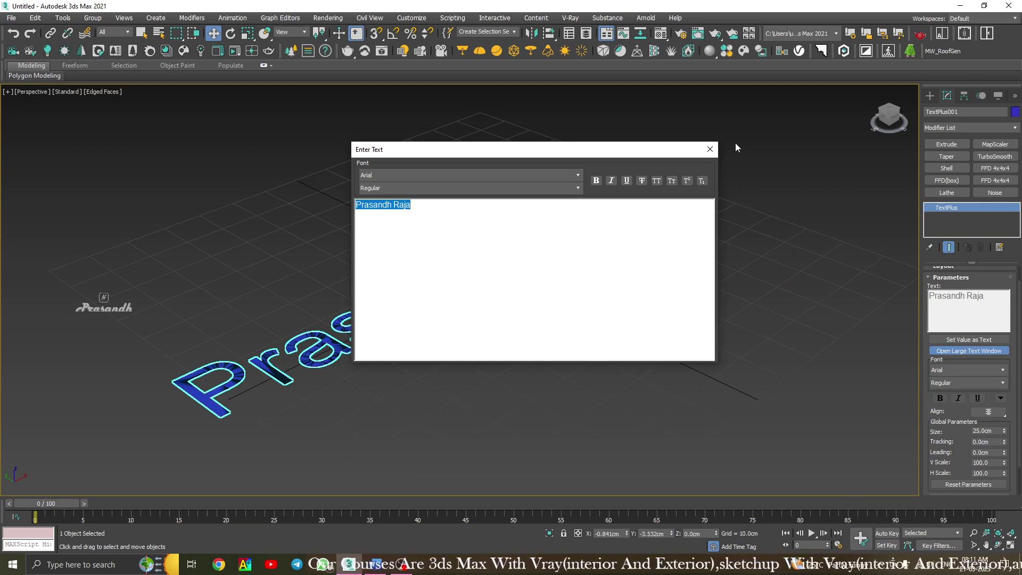
{"action": "left_click_drag", "start_coordinate": [530, 149], "coordinate": [433, 119]}
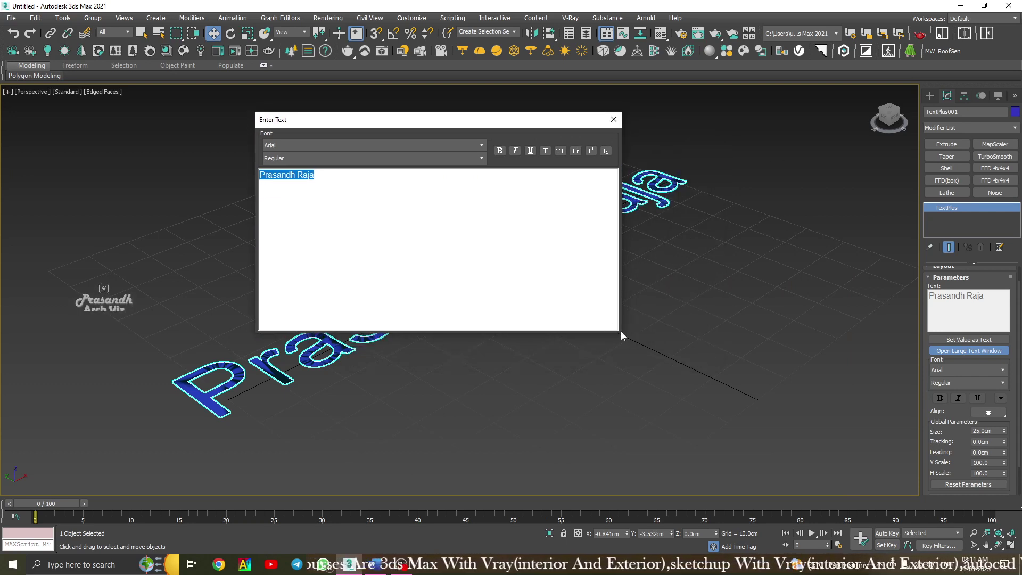
{"action": "left_click_drag", "start_coordinate": [391, 119], "coordinate": [530, 150]}
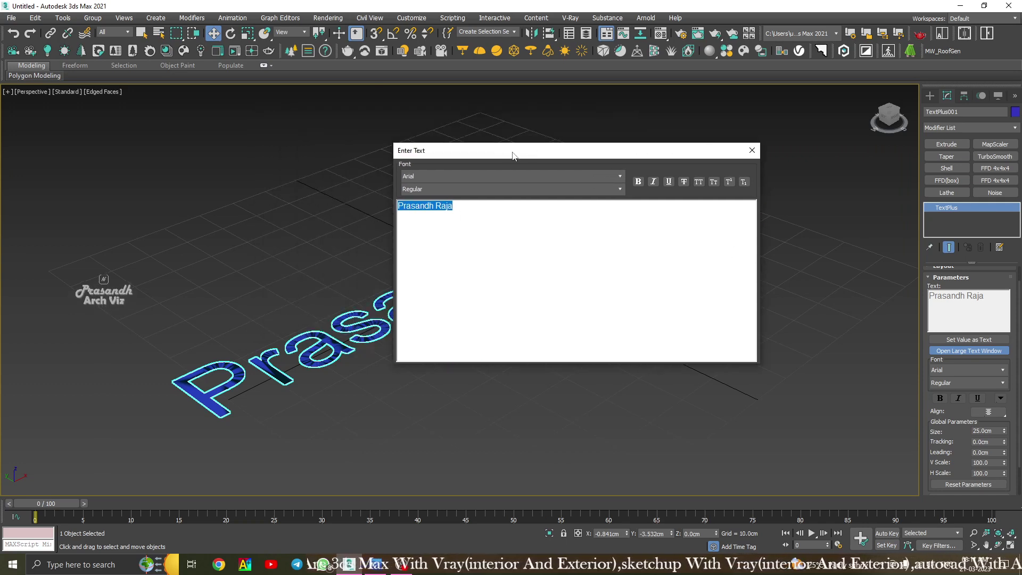
{"action": "left_click_drag", "start_coordinate": [513, 156], "coordinate": [691, 158]}
Try Arial Black, Bahnschrift Condensed and Bauhaus 93 as the text font.
{"action": "left_click", "coordinate": [612, 178]}
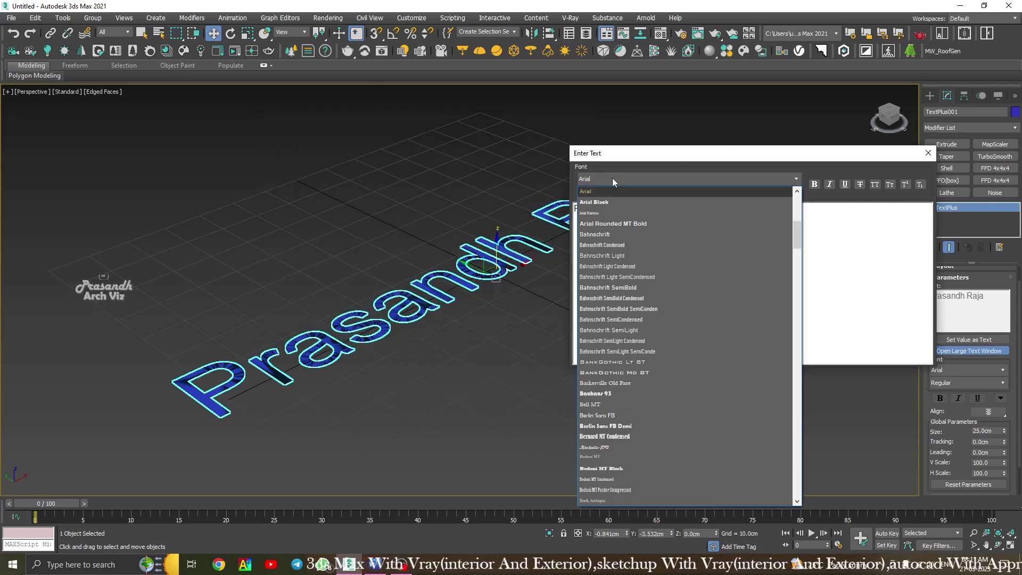
{"action": "left_click", "coordinate": [611, 202]}
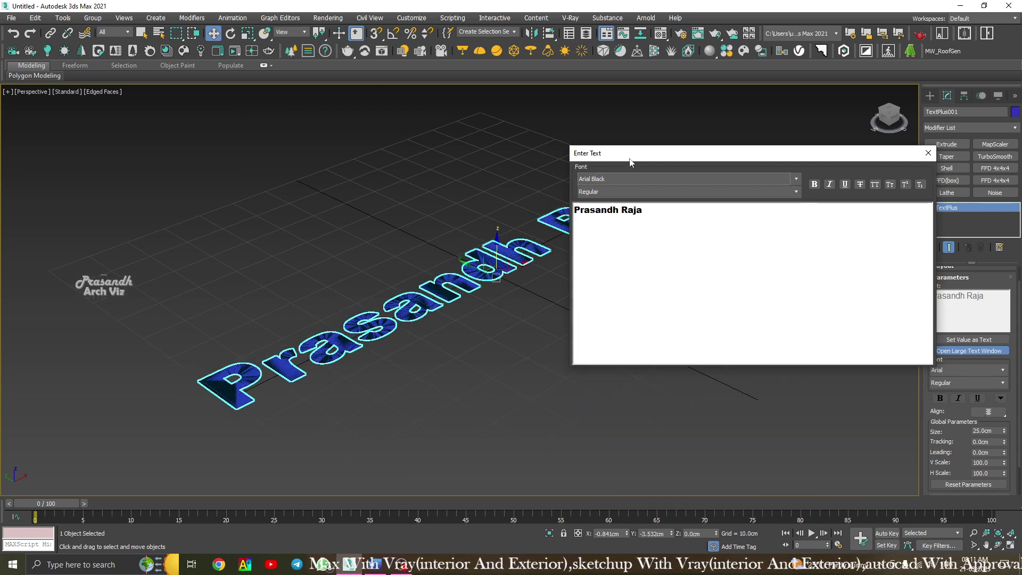
{"action": "left_click_drag", "start_coordinate": [629, 160], "coordinate": [749, 145]}
{"action": "left_click", "coordinate": [772, 164]}
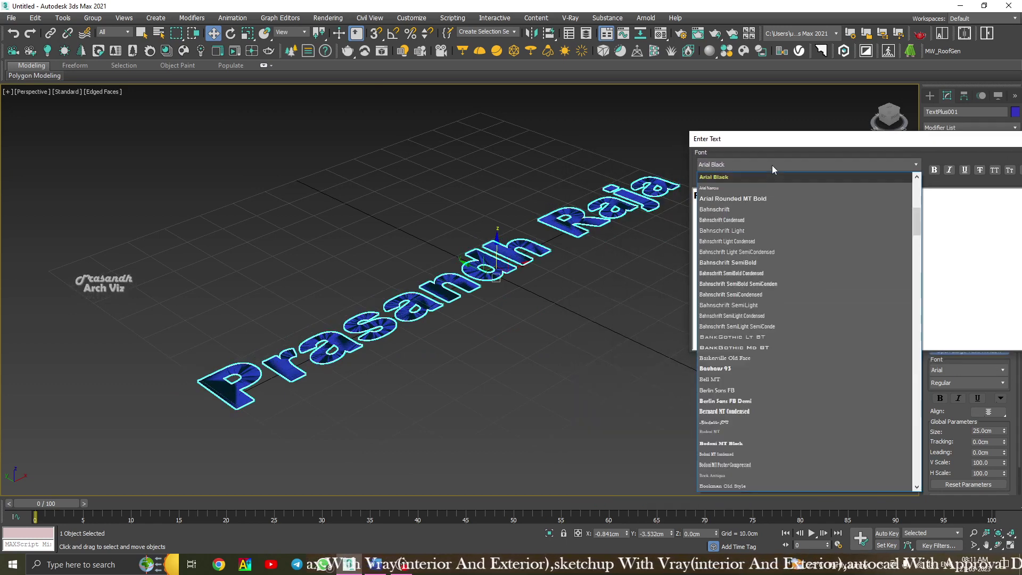
{"action": "left_click", "coordinate": [759, 219]}
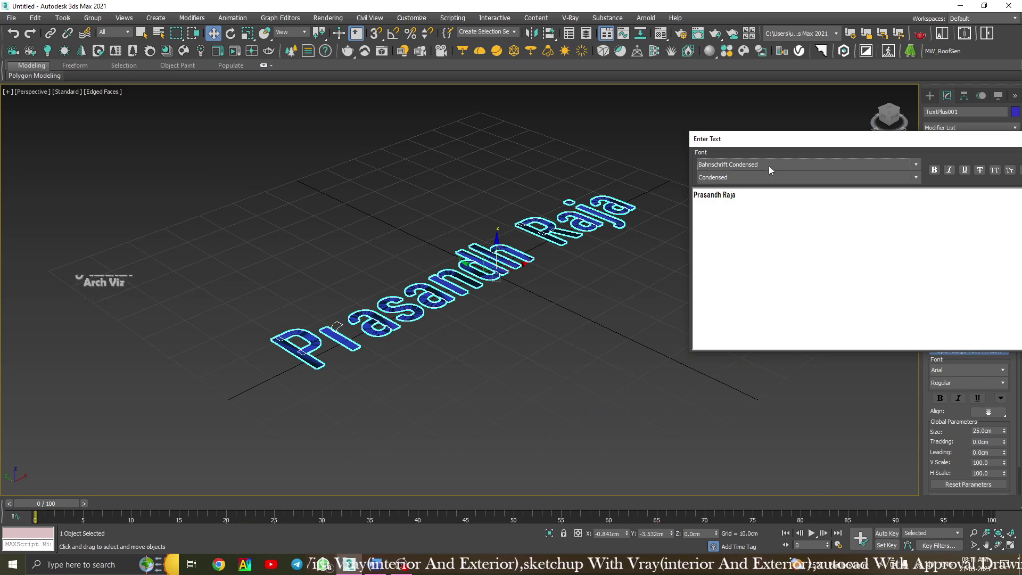
{"action": "left_click", "coordinate": [769, 165]}
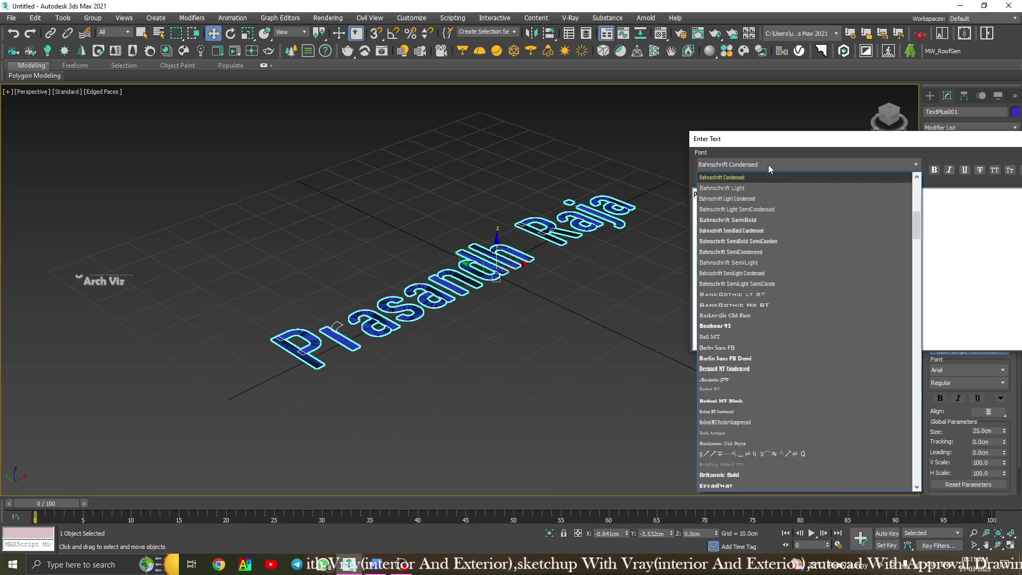
{"action": "left_click", "coordinate": [746, 326]}
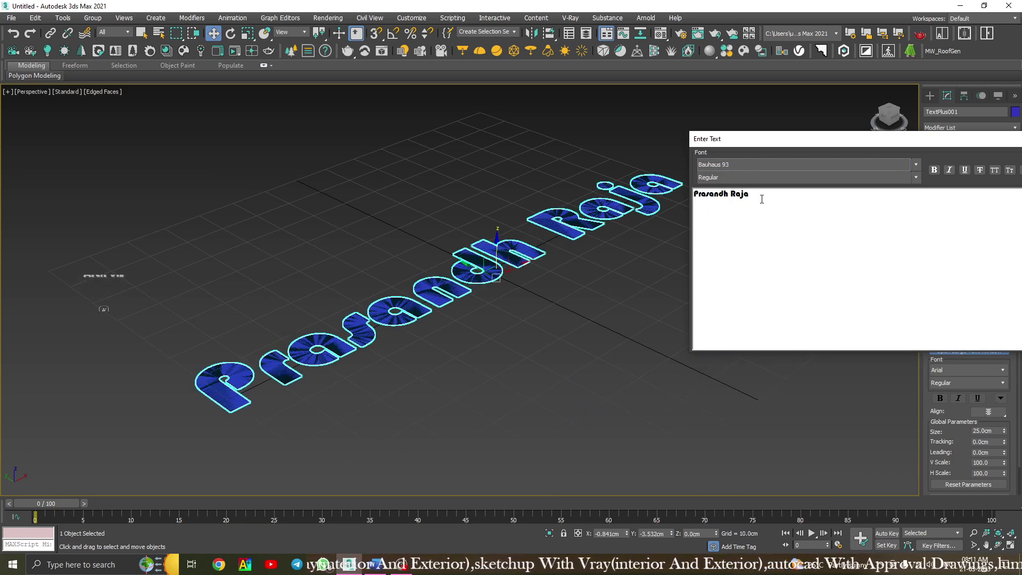
Try Cambria and Copperplate Gothic Bold, then settle on Edwardian Script ITC.
{"action": "left_click", "coordinate": [746, 165]}
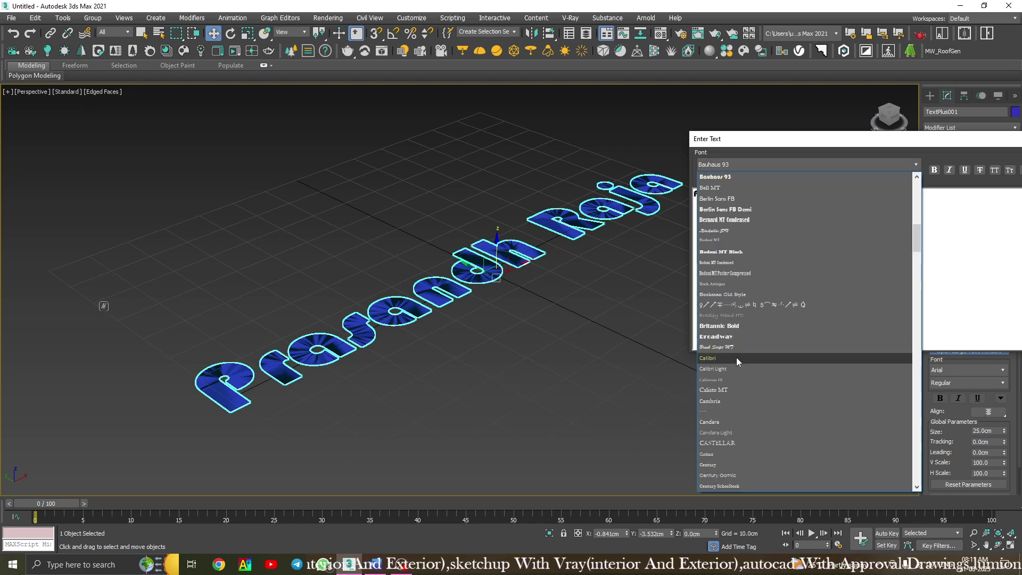
{"action": "left_click", "coordinate": [733, 401]}
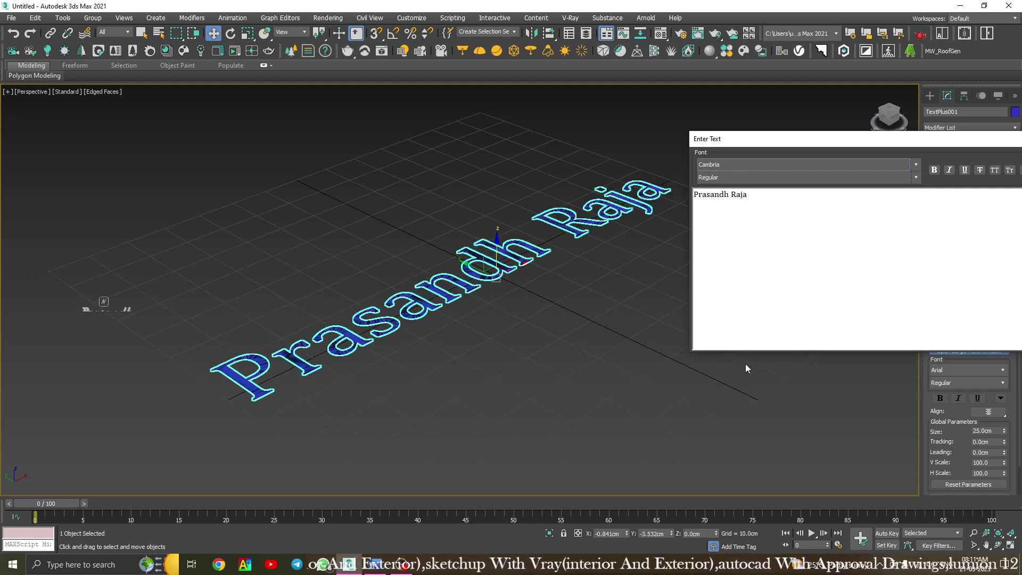
{"action": "left_click", "coordinate": [749, 164]}
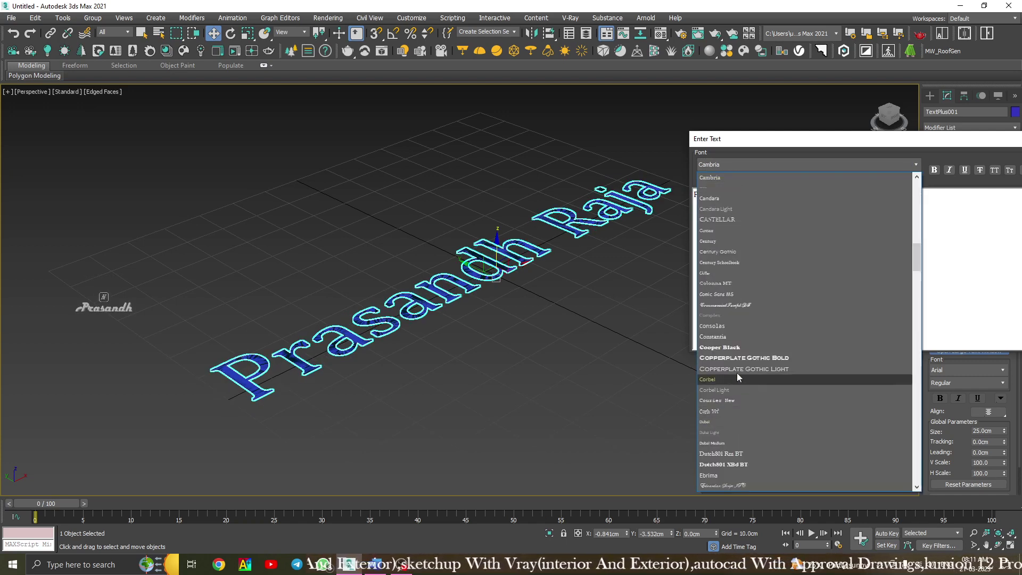
{"action": "left_click", "coordinate": [736, 357]}
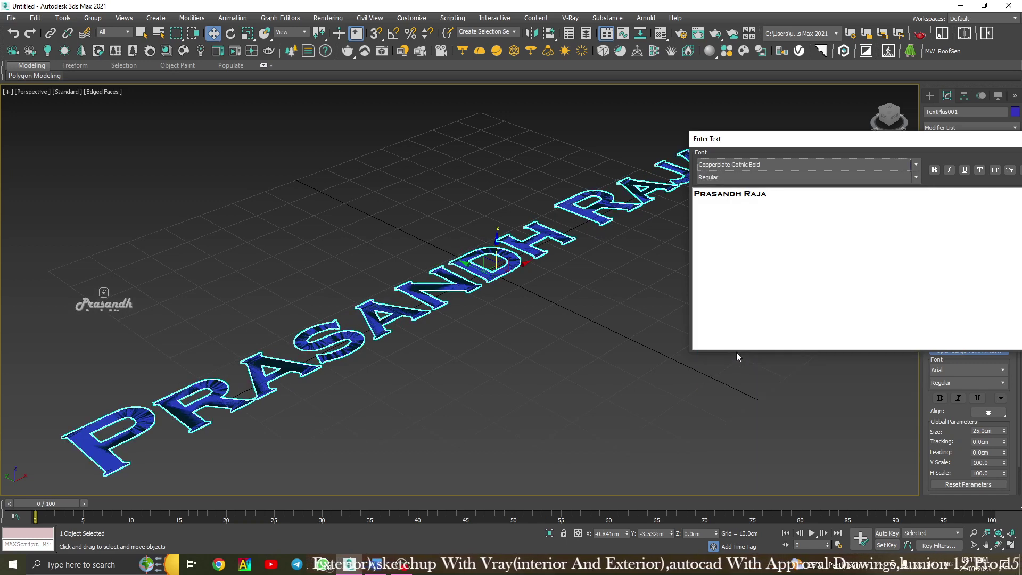
{"action": "left_click", "coordinate": [773, 164]}
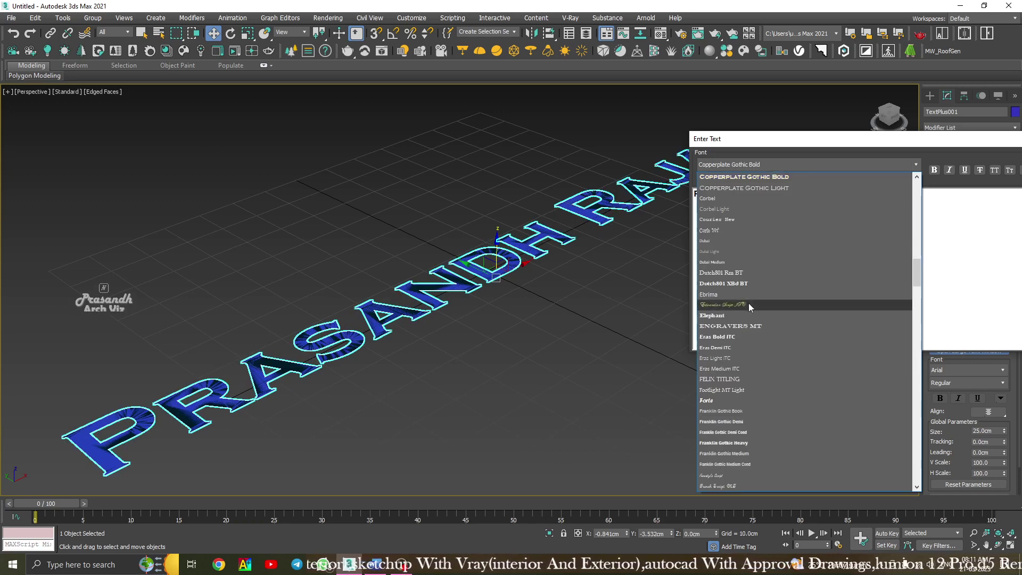
{"action": "left_click", "coordinate": [748, 303]}
{"action": "scroll", "coordinate": [404, 317], "scroll_direction": "up", "scroll_amount": 4}
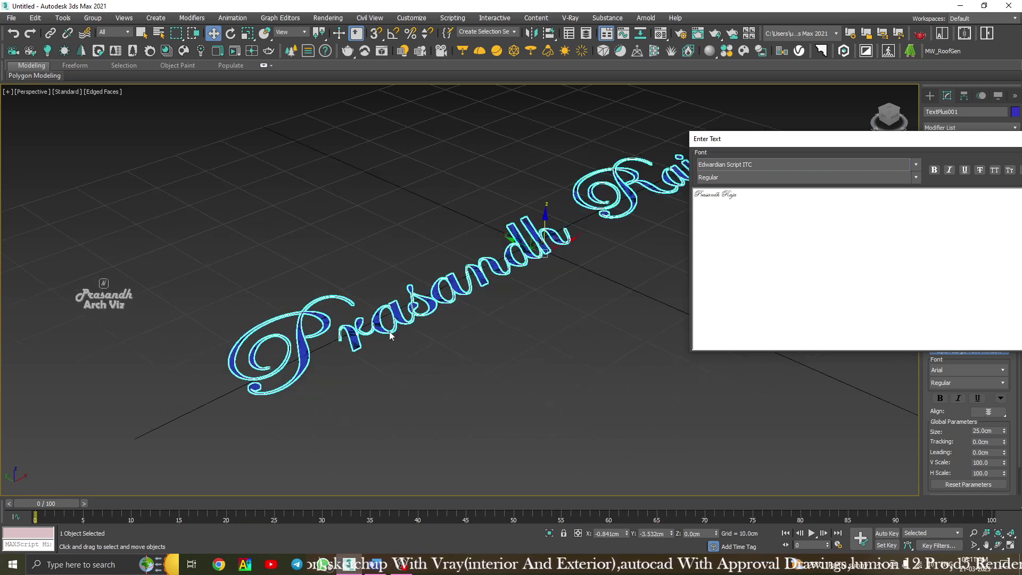
{"action": "scroll", "coordinate": [390, 333], "scroll_direction": "down", "scroll_amount": 3}
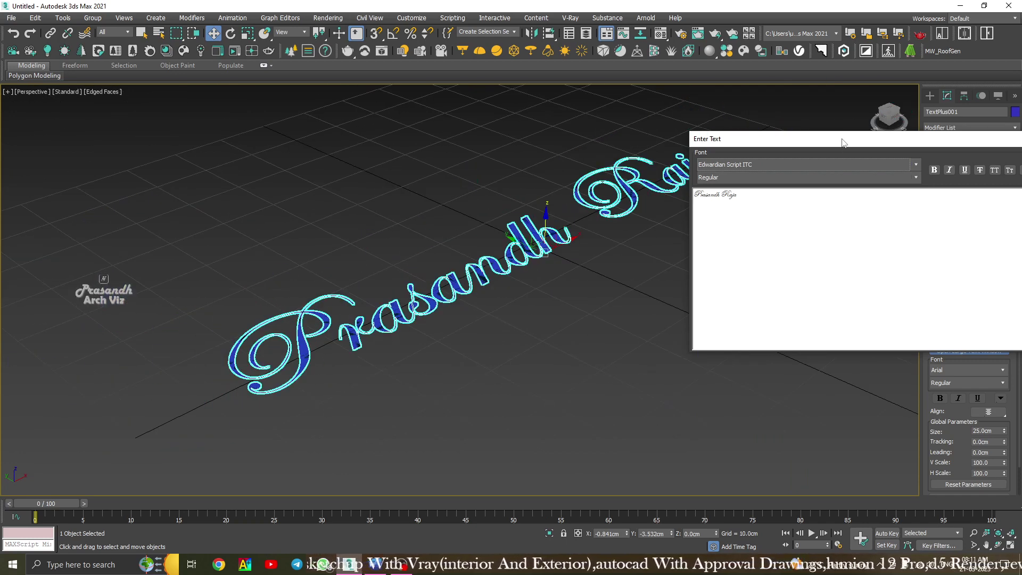
{"action": "left_click_drag", "start_coordinate": [843, 138], "coordinate": [791, 302]}
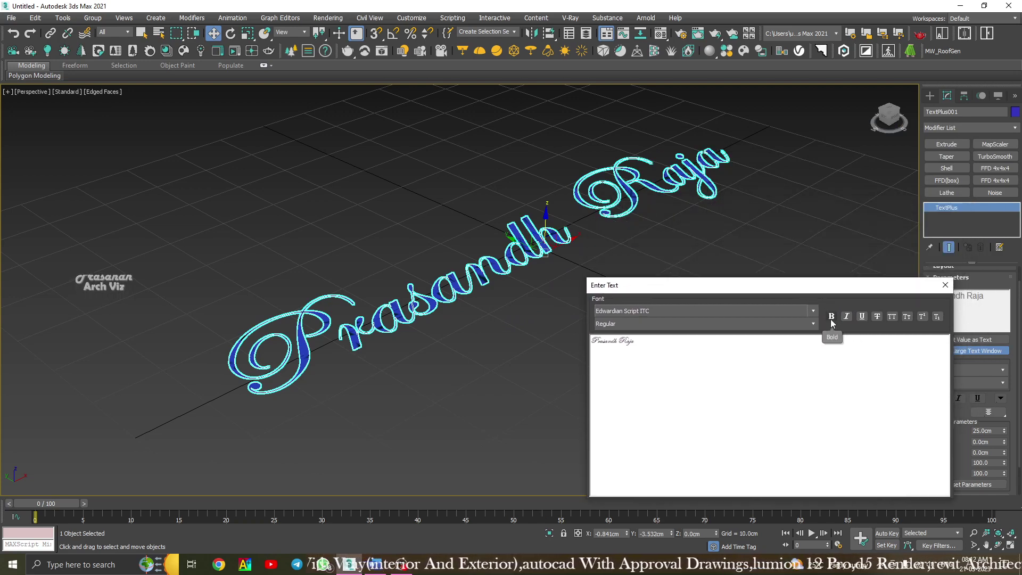
{"action": "left_click", "coordinate": [847, 317]}
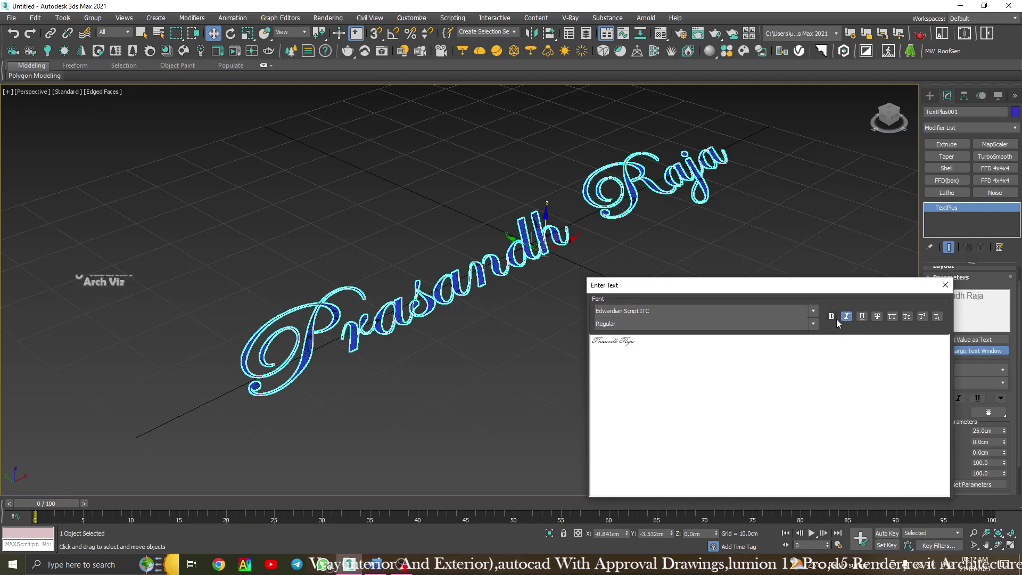
{"action": "left_click", "coordinate": [847, 319]}
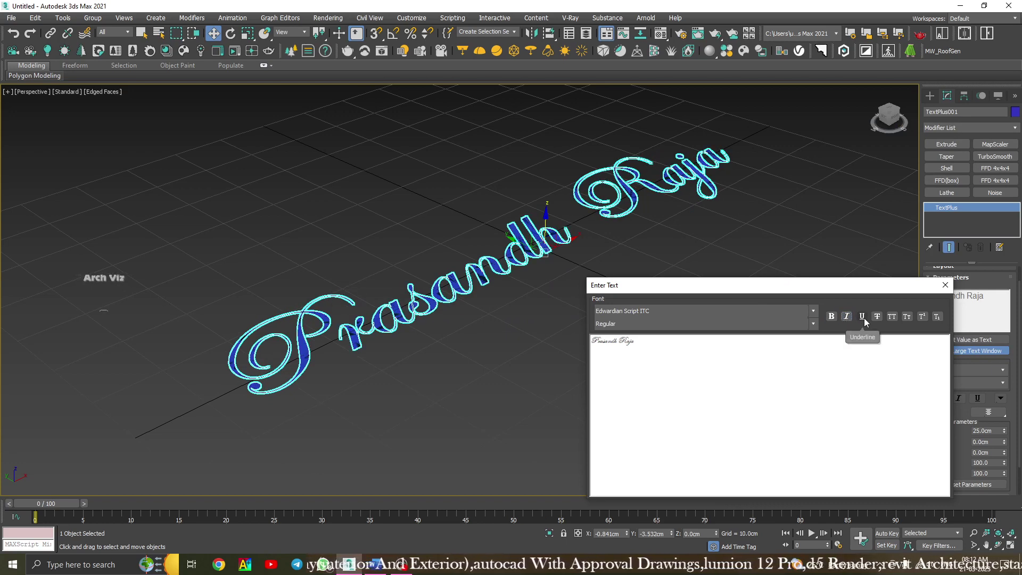
{"action": "left_click", "coordinate": [862, 318]}
{"action": "left_click", "coordinate": [863, 317]}
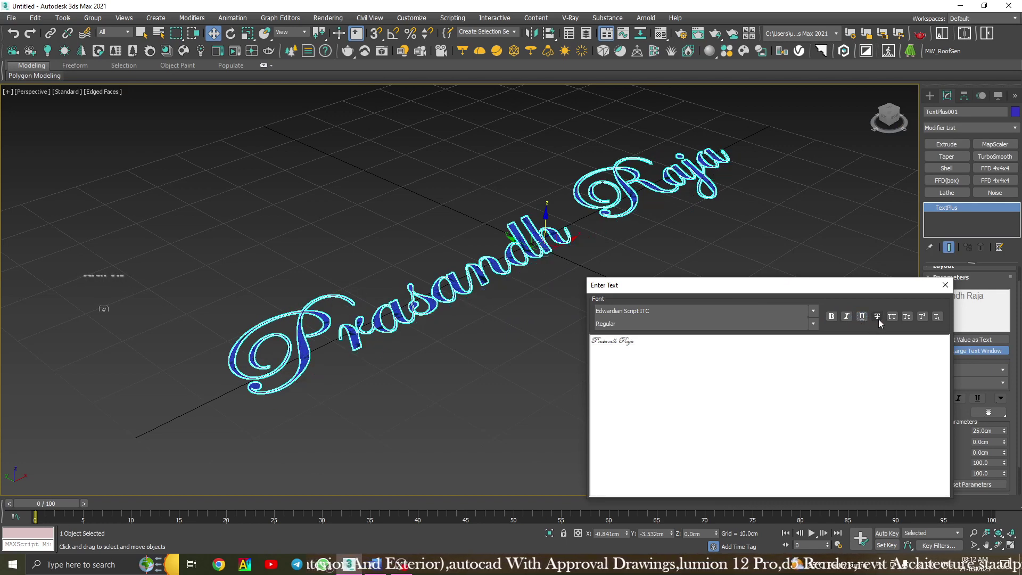
{"action": "left_click", "coordinate": [877, 317]}
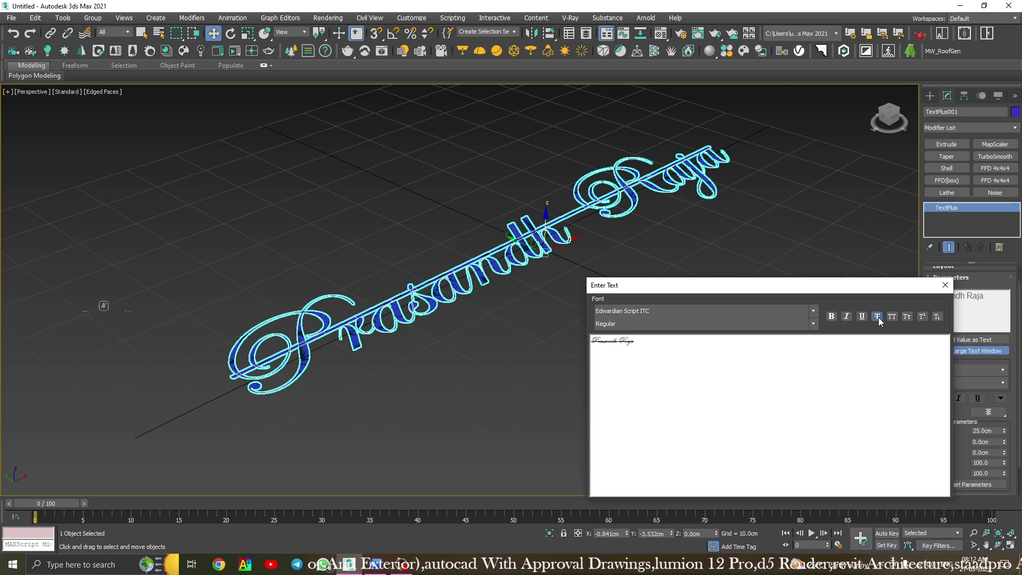
{"action": "left_click", "coordinate": [878, 318]}
{"action": "left_click", "coordinate": [892, 317]}
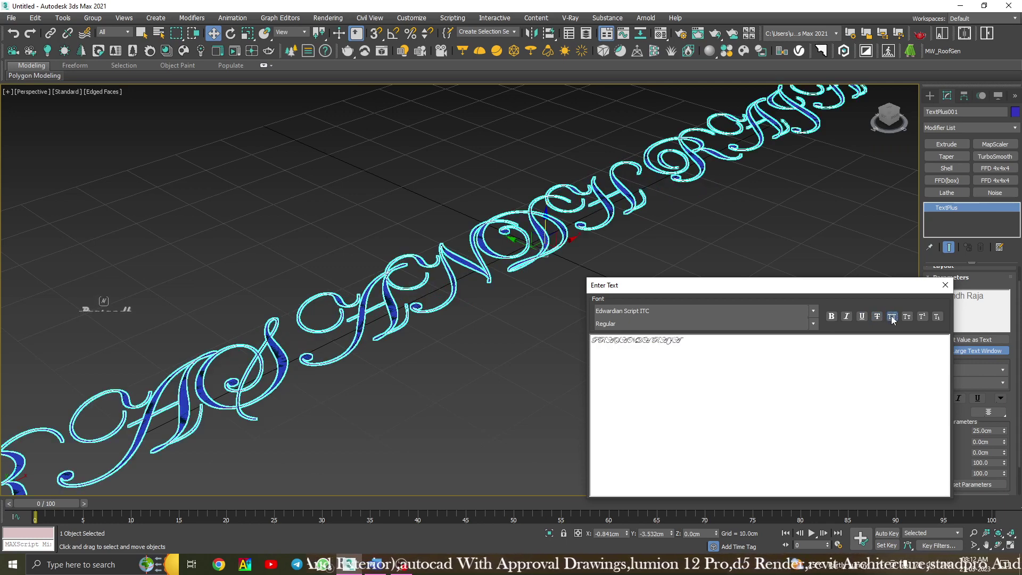
{"action": "left_click", "coordinate": [892, 317]}
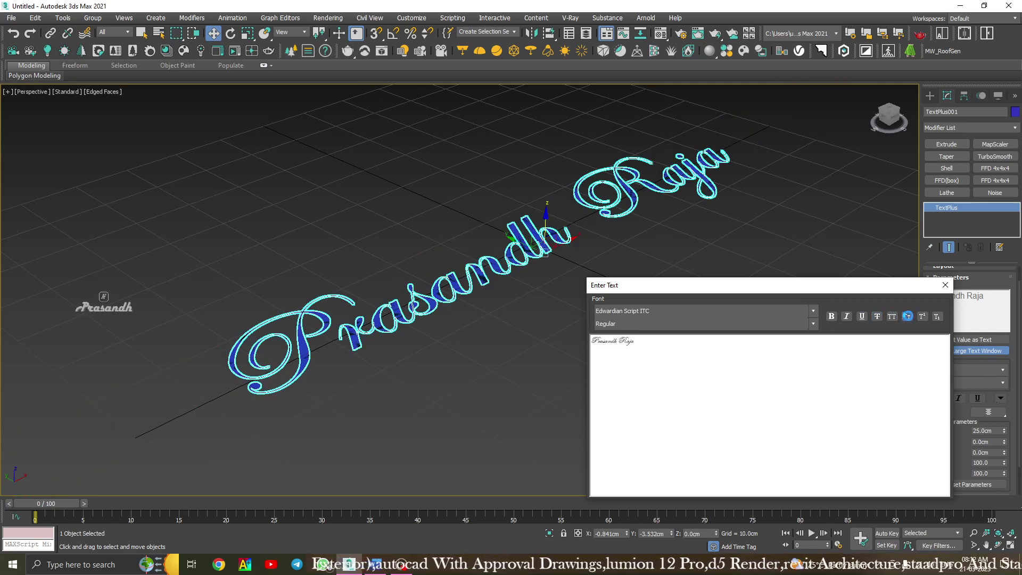
{"action": "left_click", "coordinate": [908, 316]}
{"action": "left_click", "coordinate": [908, 318]}
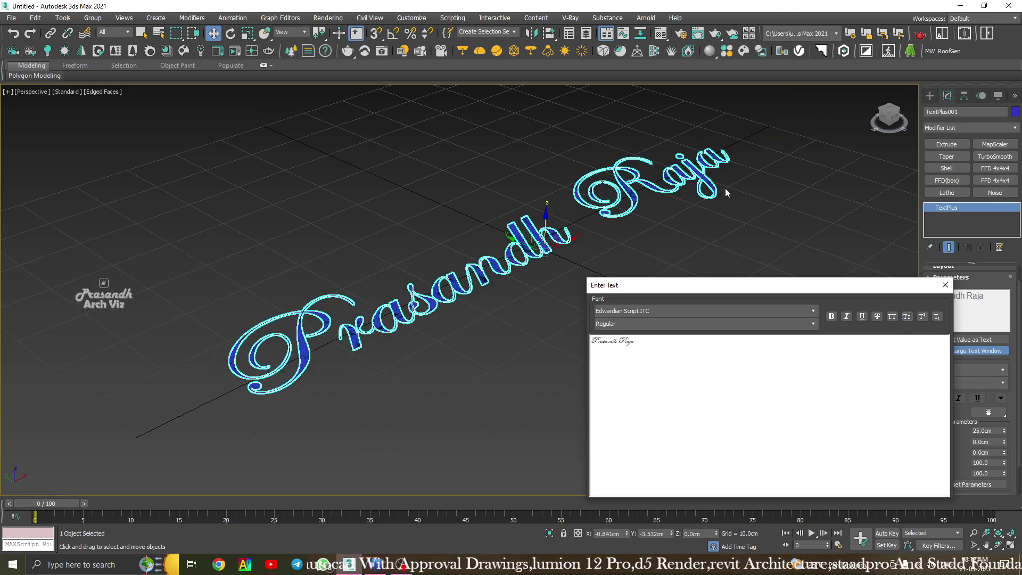
Append 'a2' to the end of the name text.
{"action": "scroll", "coordinate": [725, 187], "scroll_direction": "up", "scroll_amount": 5}
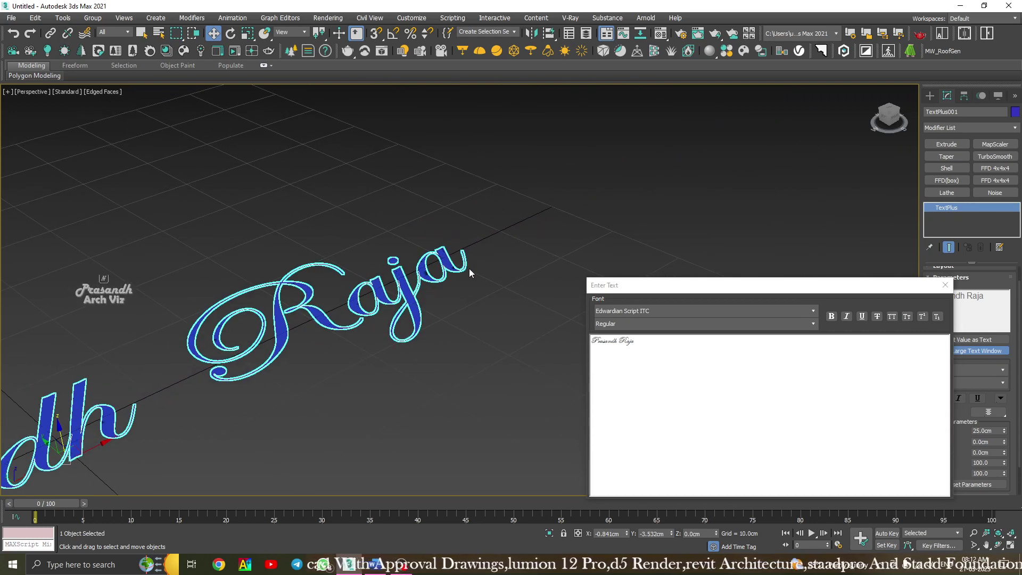
{"action": "scroll", "coordinate": [469, 273], "scroll_direction": "up", "scroll_amount": 3}
{"action": "left_click", "coordinate": [648, 340]}
{"action": "left_click", "coordinate": [649, 341]}
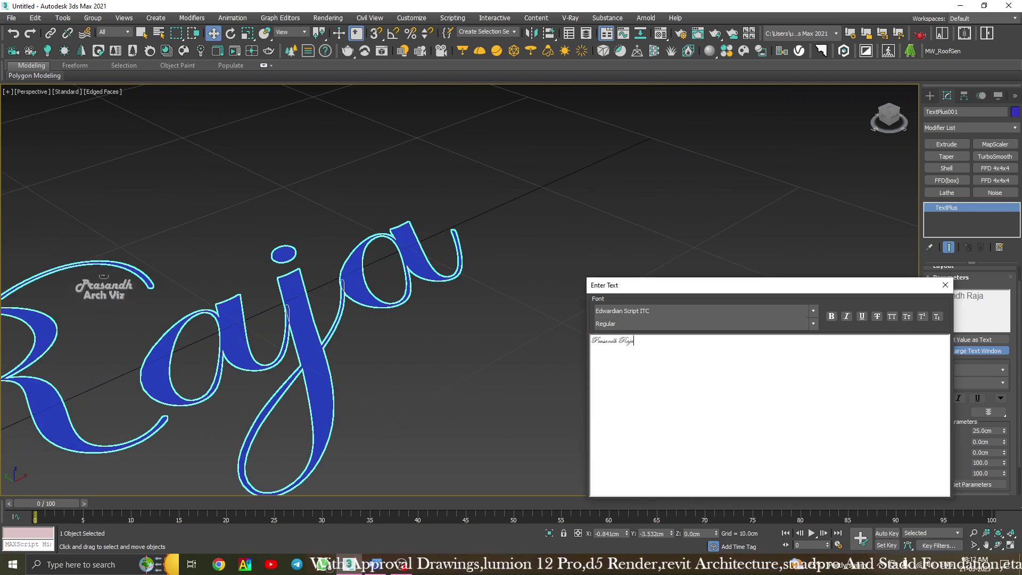
{"action": "left_click", "coordinate": [649, 341]}
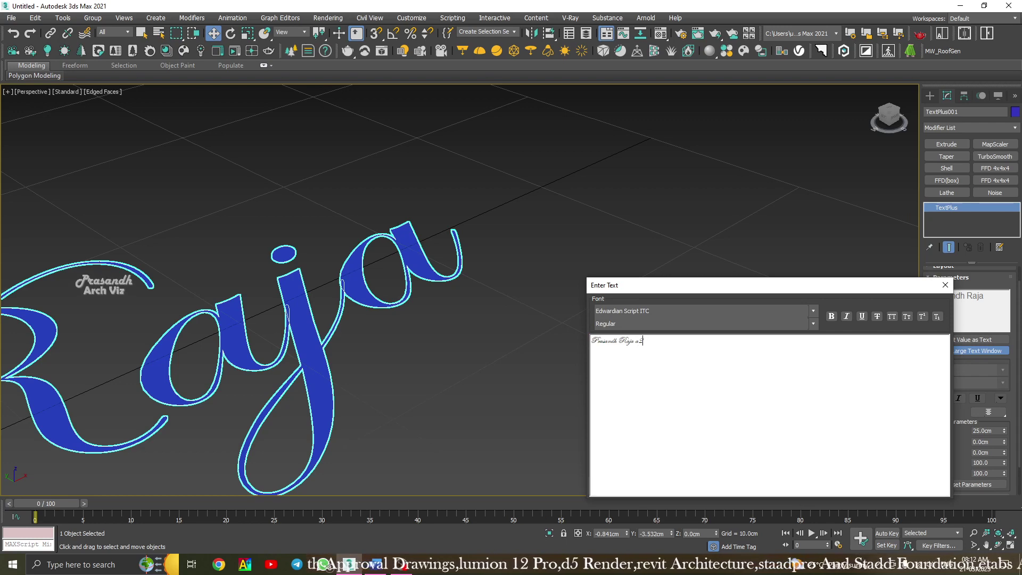
{"action": "type", "text": "a2"}
{"action": "middle_click_drag", "start_coordinate": [475, 241], "coordinate": [451, 268]}
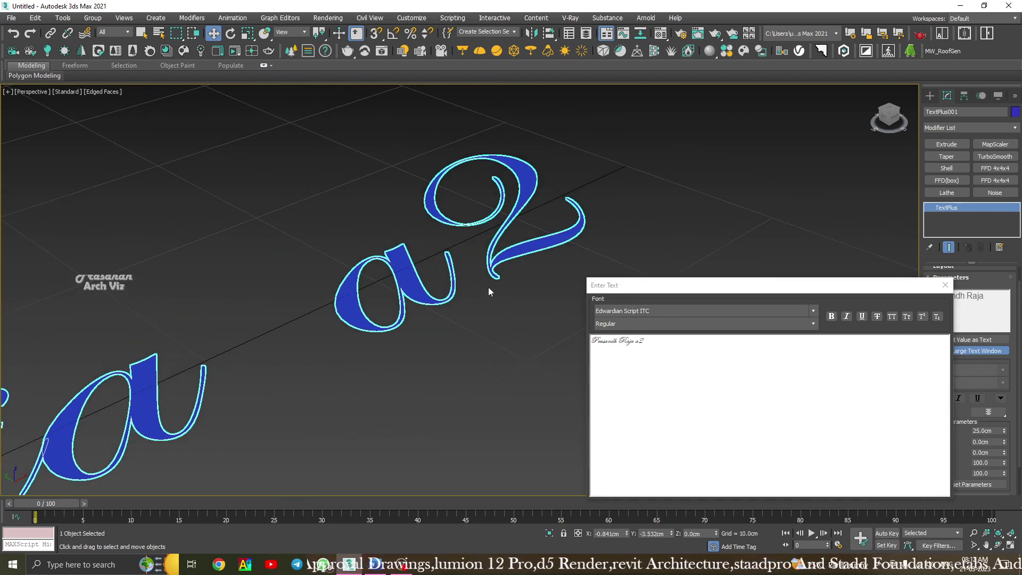
Make the '2' a superscript so the ending reads a².
{"action": "left_click", "coordinate": [642, 340]}
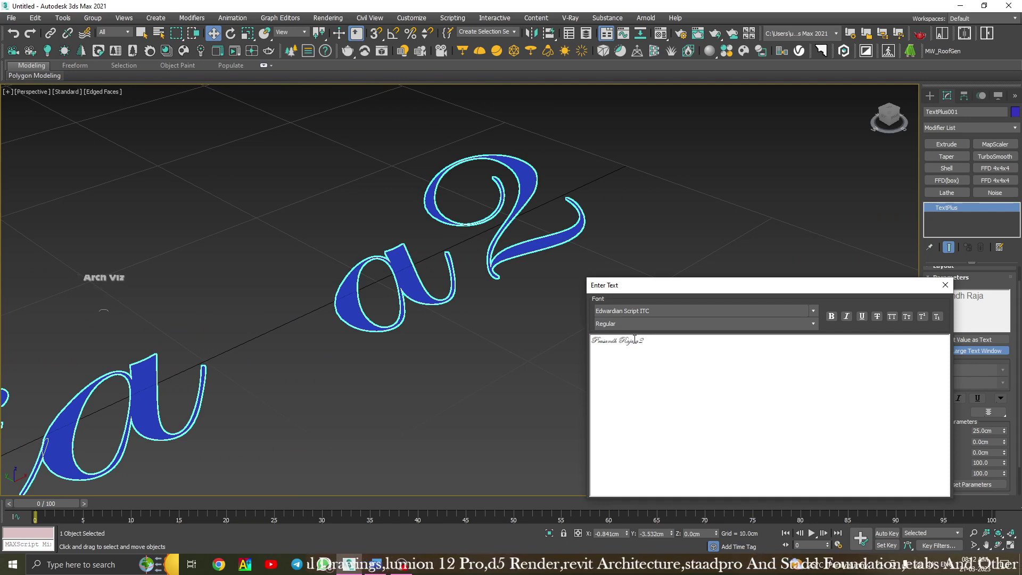
{"action": "left_click_drag", "start_coordinate": [645, 341], "coordinate": [639, 341]}
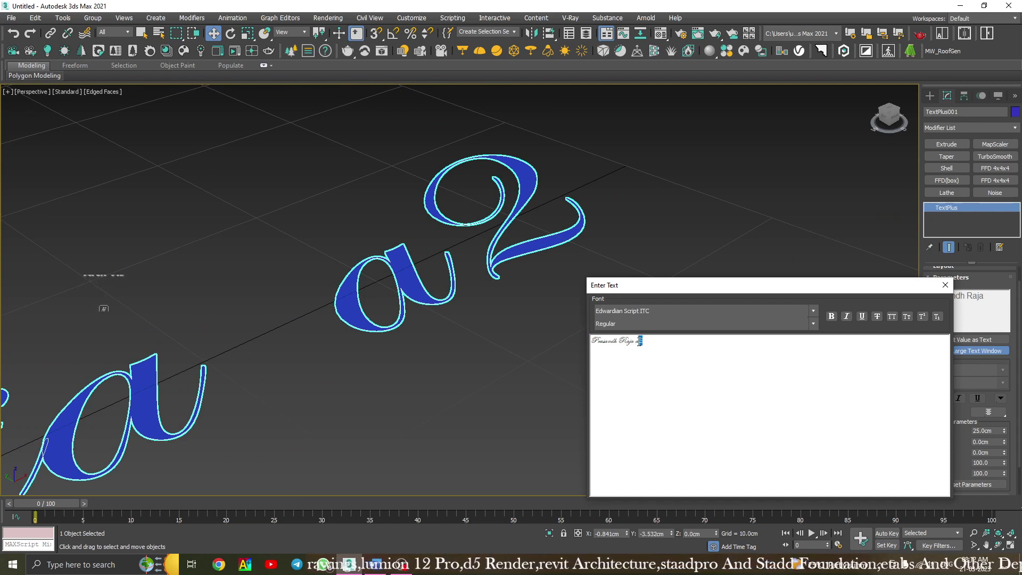
{"action": "left_click", "coordinate": [921, 319]}
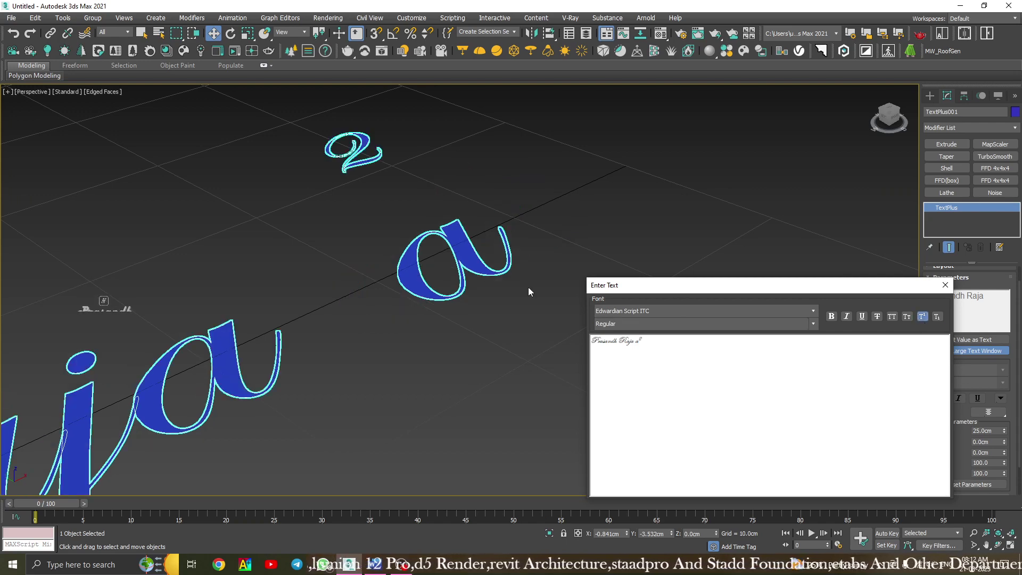
{"action": "scroll", "coordinate": [419, 269], "scroll_direction": "down", "scroll_amount": 5}
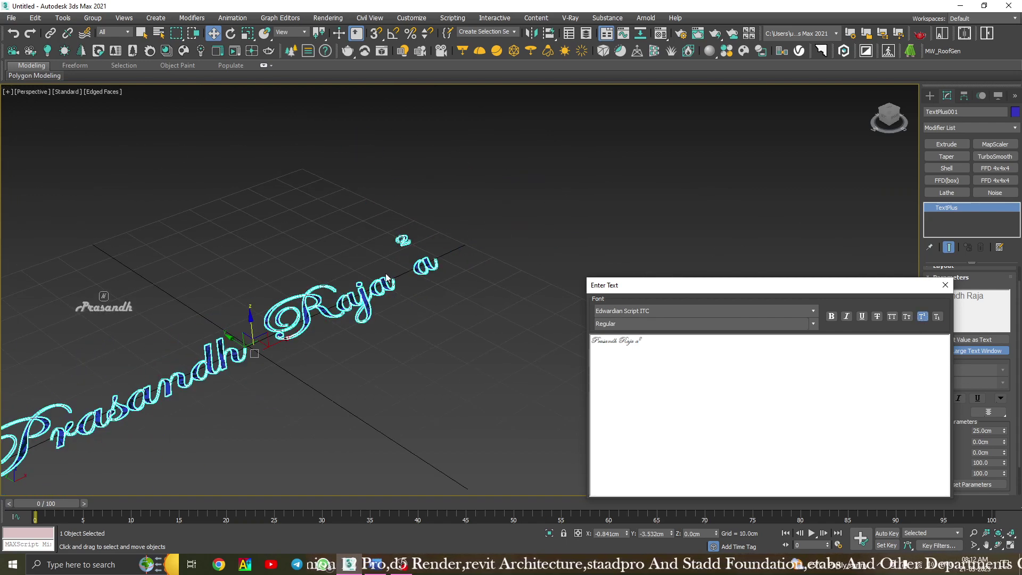
{"action": "scroll", "coordinate": [418, 269], "scroll_direction": "up", "scroll_amount": 4}
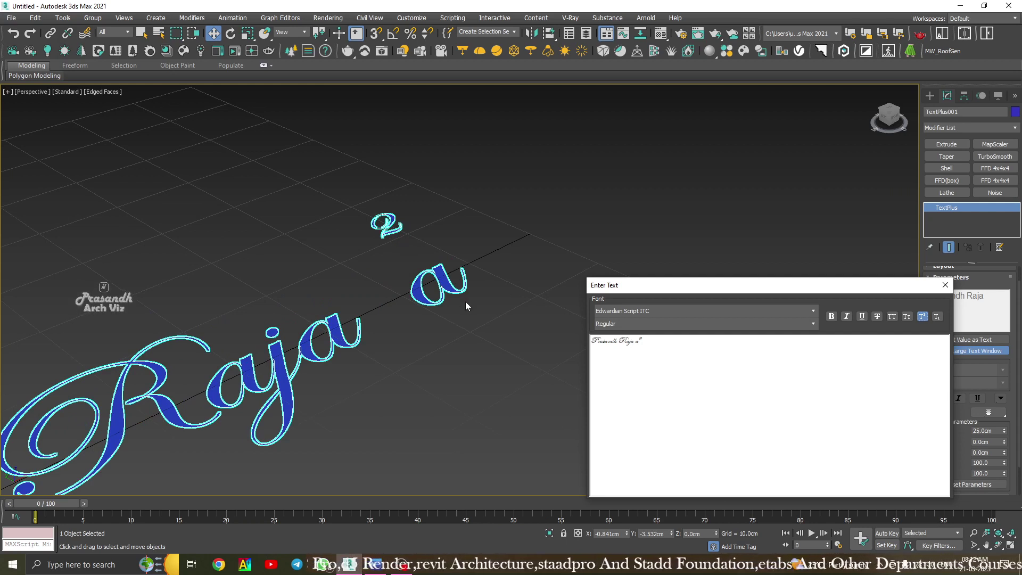
{"action": "left_click", "coordinate": [726, 314]}
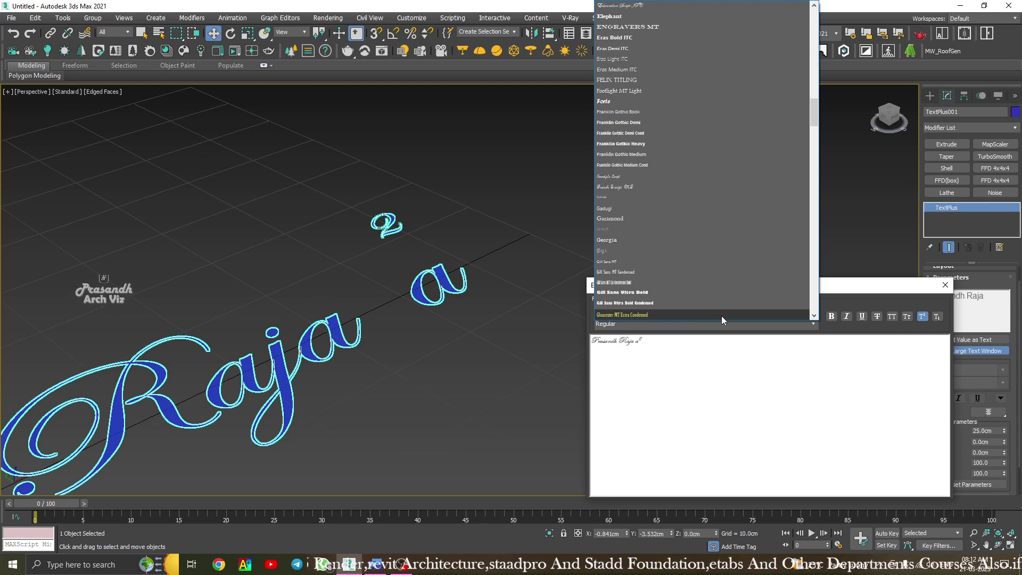
{"action": "left_click", "coordinate": [649, 153]}
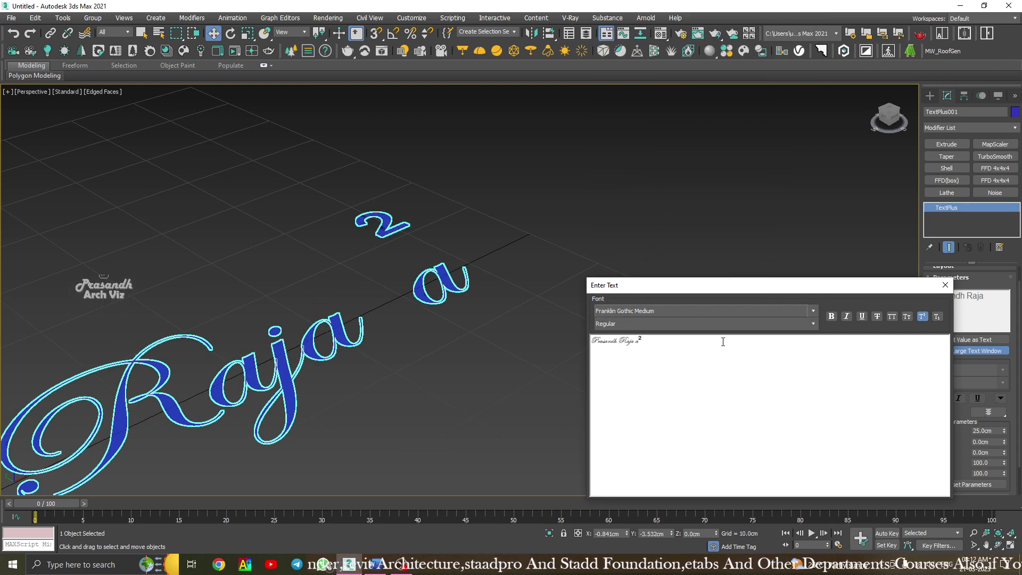
{"action": "left_click_drag", "start_coordinate": [670, 346], "coordinate": [590, 340]}
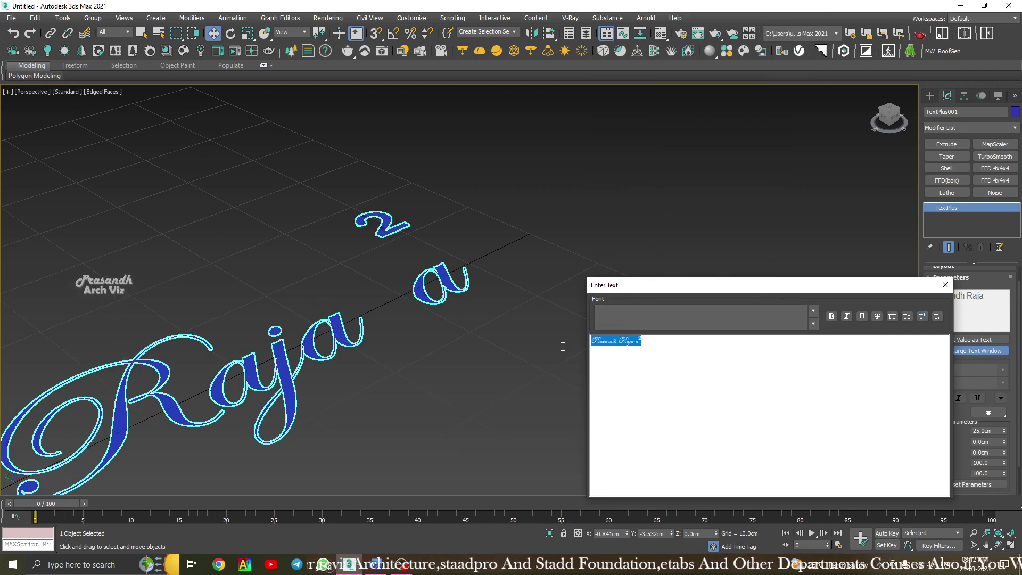
{"action": "left_click", "coordinate": [726, 311]}
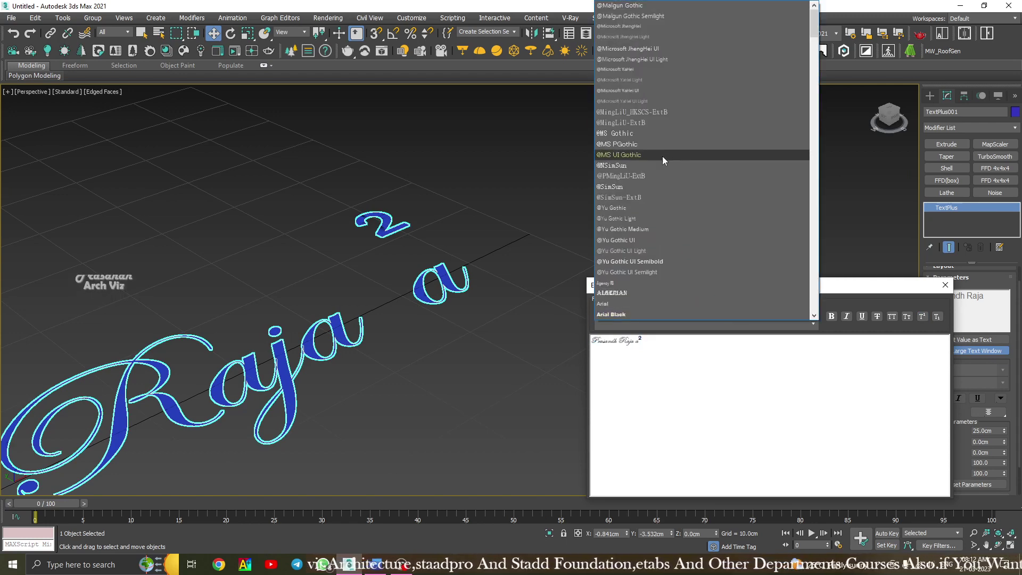
{"action": "left_click", "coordinate": [659, 154]}
{"action": "scroll", "coordinate": [455, 217], "scroll_direction": "down", "scroll_amount": 5}
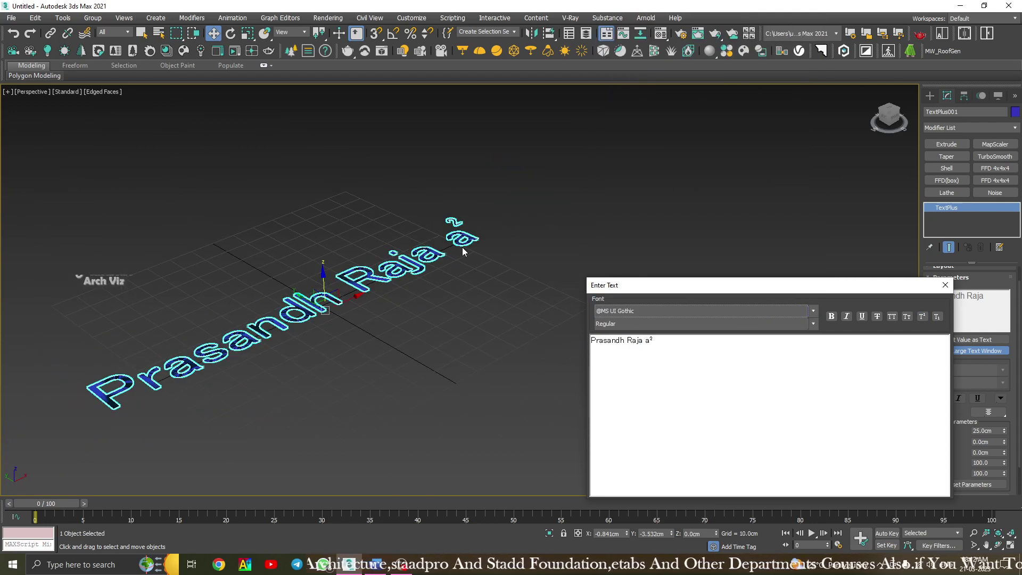
{"action": "scroll", "coordinate": [462, 247], "scroll_direction": "up", "scroll_amount": 8}
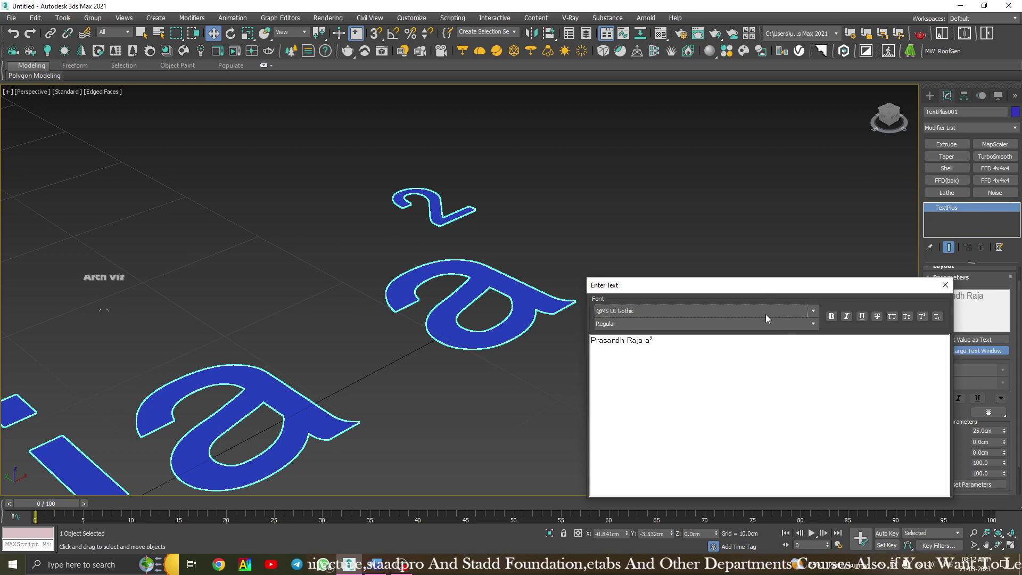
{"action": "left_click", "coordinate": [765, 313]}
{"action": "scroll", "coordinate": [676, 207], "scroll_direction": "up", "scroll_amount": 4}
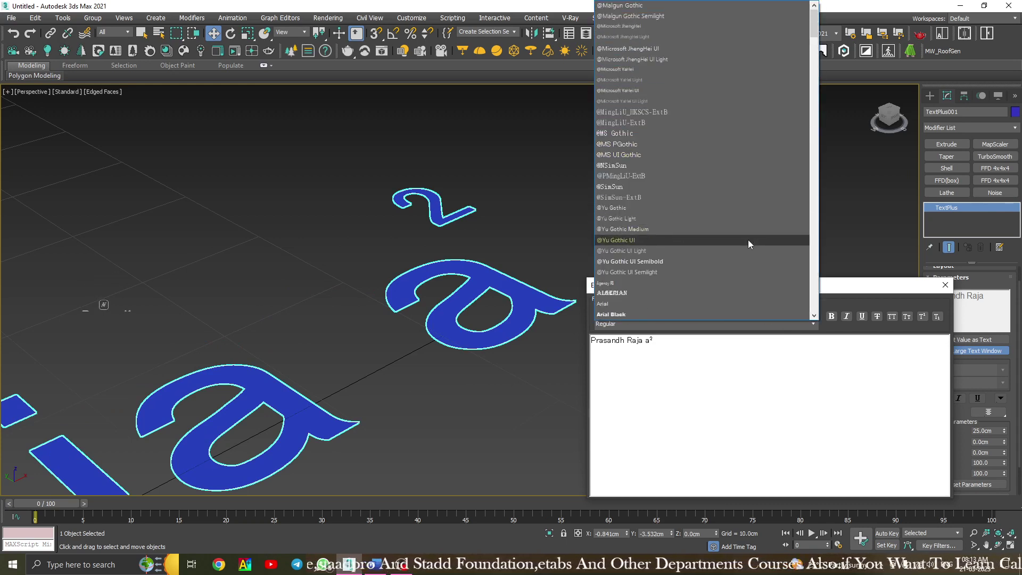
{"action": "scroll", "coordinate": [749, 240], "scroll_direction": "down", "scroll_amount": 5}
{"action": "scroll", "coordinate": [748, 241], "scroll_direction": "up", "scroll_amount": 5}
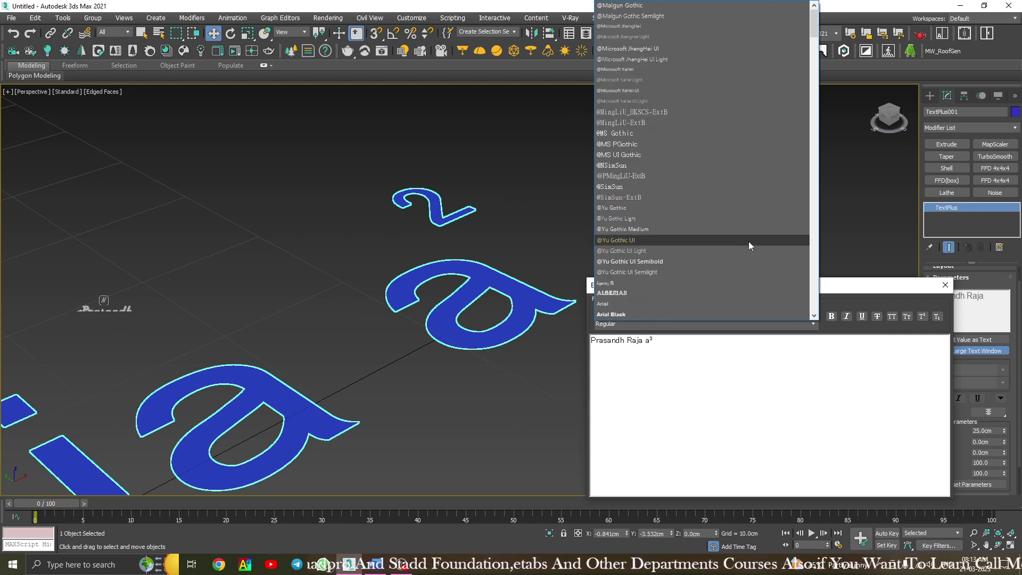
{"action": "left_click", "coordinate": [652, 80]}
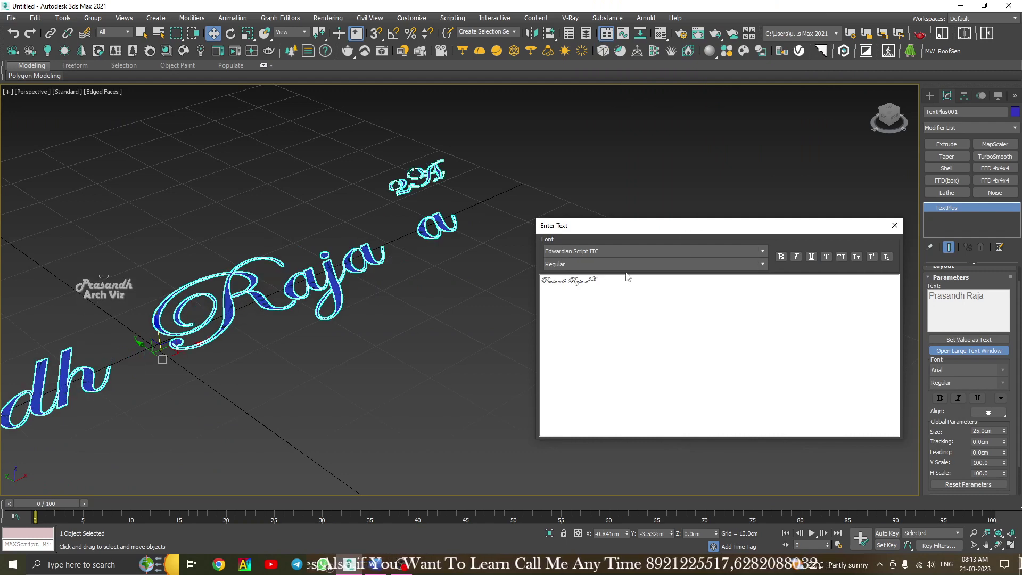
{"action": "key", "text": "BackSpace"}
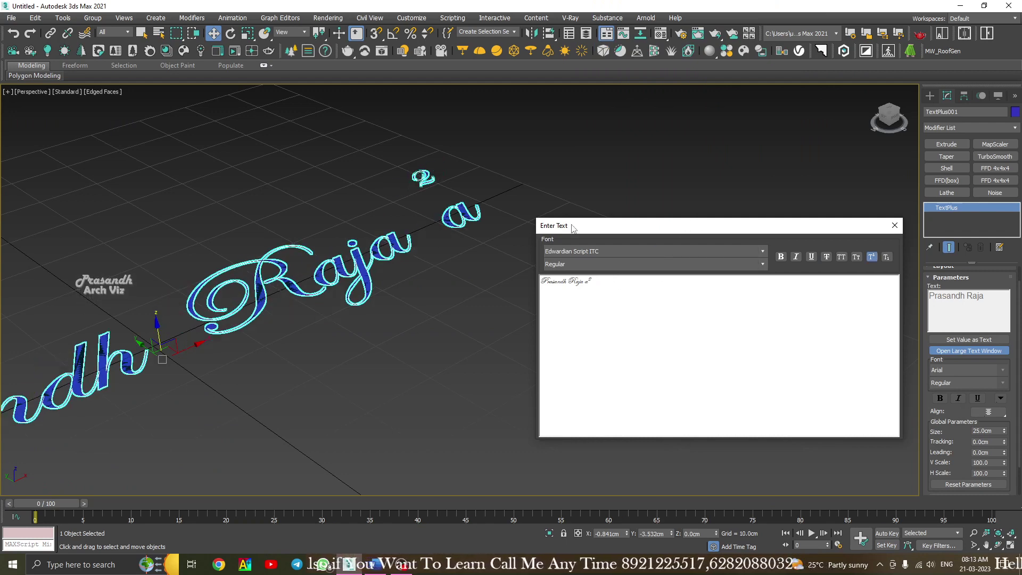
{"action": "scroll", "coordinate": [318, 270], "scroll_direction": "down", "scroll_amount": 5}
{"action": "scroll", "coordinate": [318, 270], "scroll_direction": "up", "scroll_amount": 5}
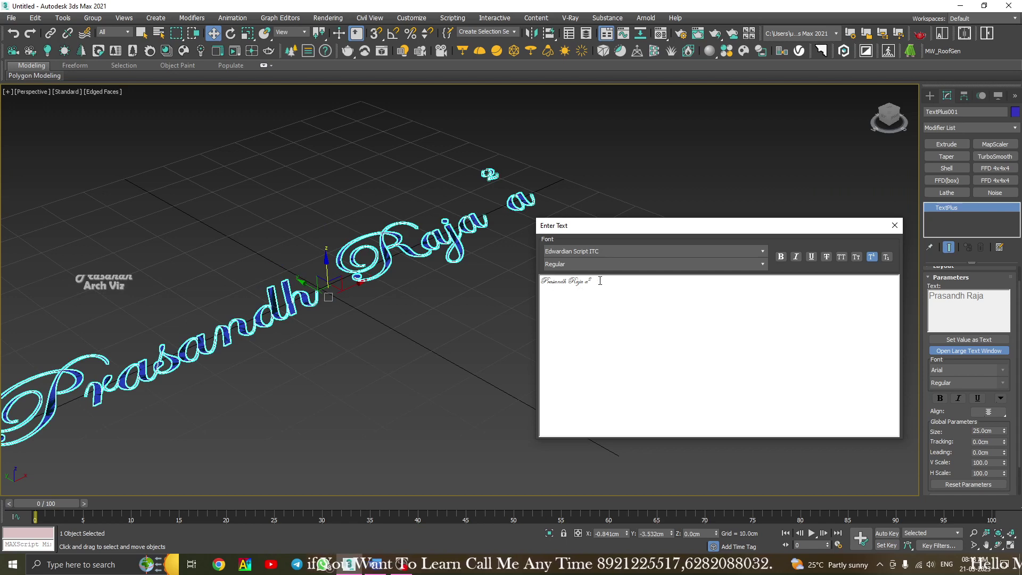
{"action": "key", "text": "BackSpace"}
{"action": "key", "text": "BackSpace"}
{"action": "key", "text": "BackSpace"}
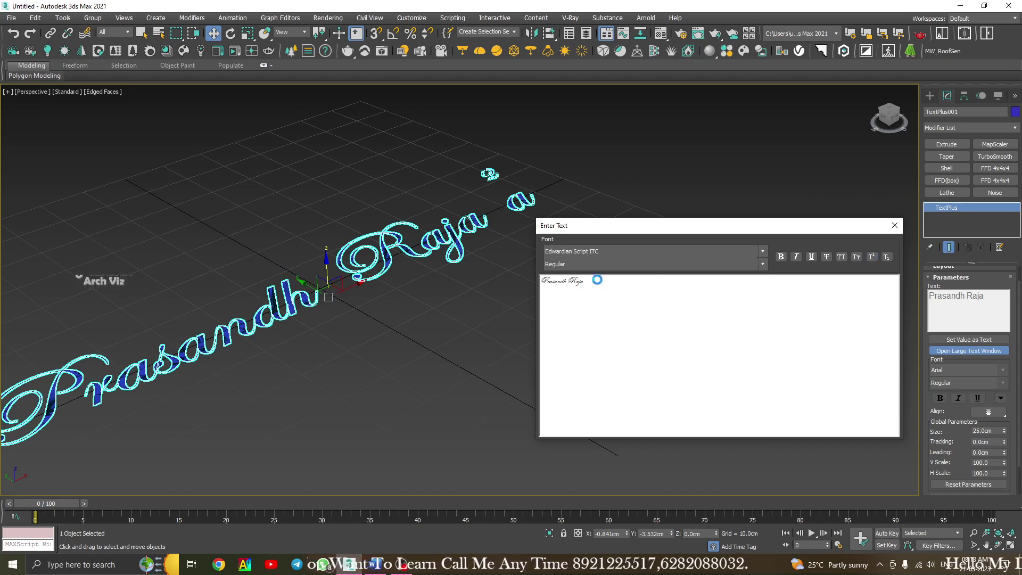
{"action": "scroll", "coordinate": [383, 255], "scroll_direction": "down", "scroll_amount": 3}
{"action": "scroll", "coordinate": [372, 258], "scroll_direction": "up", "scroll_amount": 5}
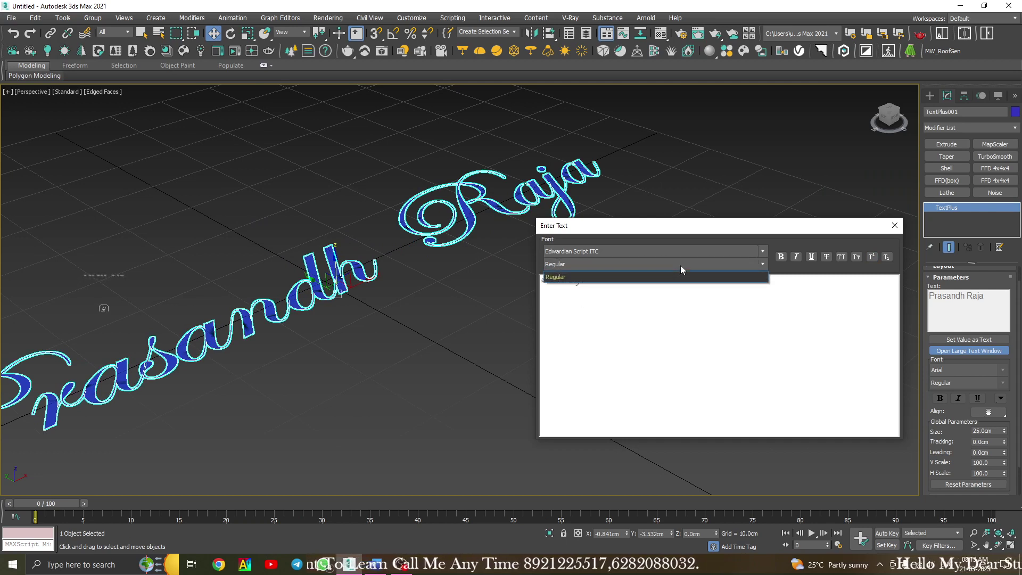
Close Enter Text, reselect the text, and set its Size to 50 cm.
{"action": "left_click", "coordinate": [895, 226]}
{"action": "left_click", "coordinate": [470, 291]}
{"action": "middle_click_drag", "start_coordinate": [339, 309], "coordinate": [500, 288]}
{"action": "scroll", "coordinate": [501, 288], "scroll_direction": "down", "scroll_amount": 1}
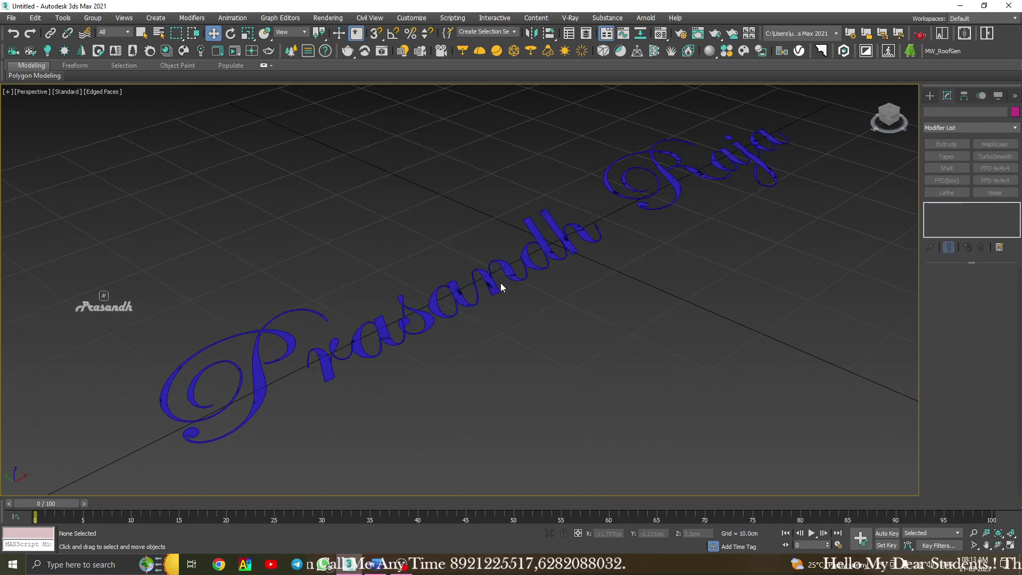
{"action": "left_click", "coordinate": [500, 287]}
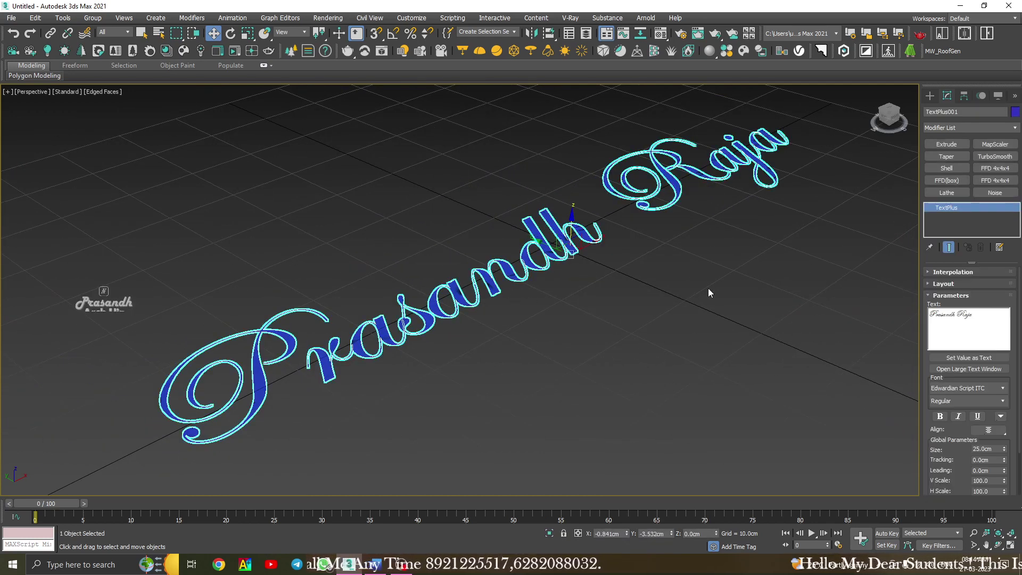
{"action": "scroll", "coordinate": [938, 308], "scroll_direction": "down", "scroll_amount": 2}
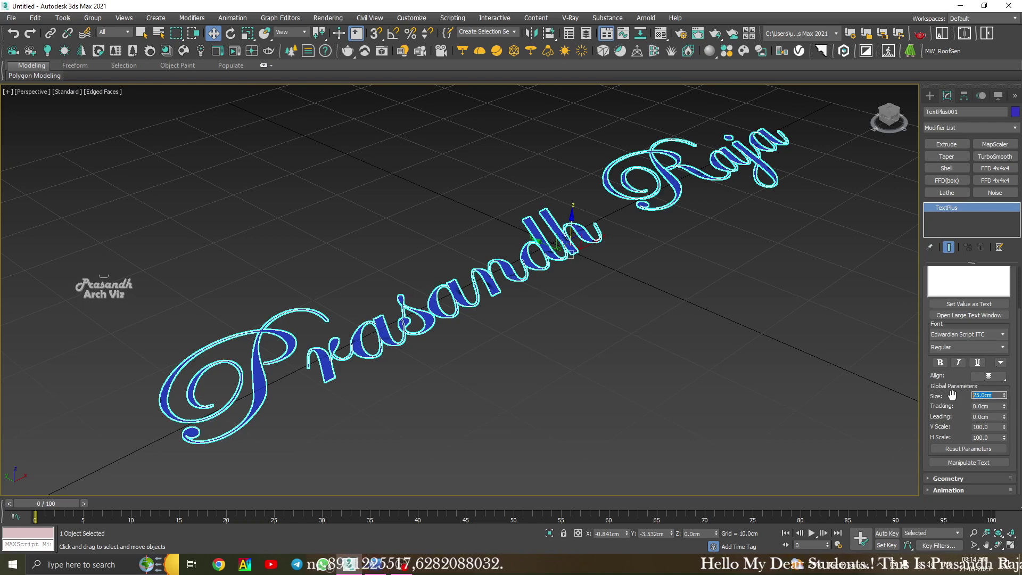
{"action": "key", "text": "Return"}
{"action": "scroll", "coordinate": [368, 356], "scroll_direction": "down", "scroll_amount": 5}
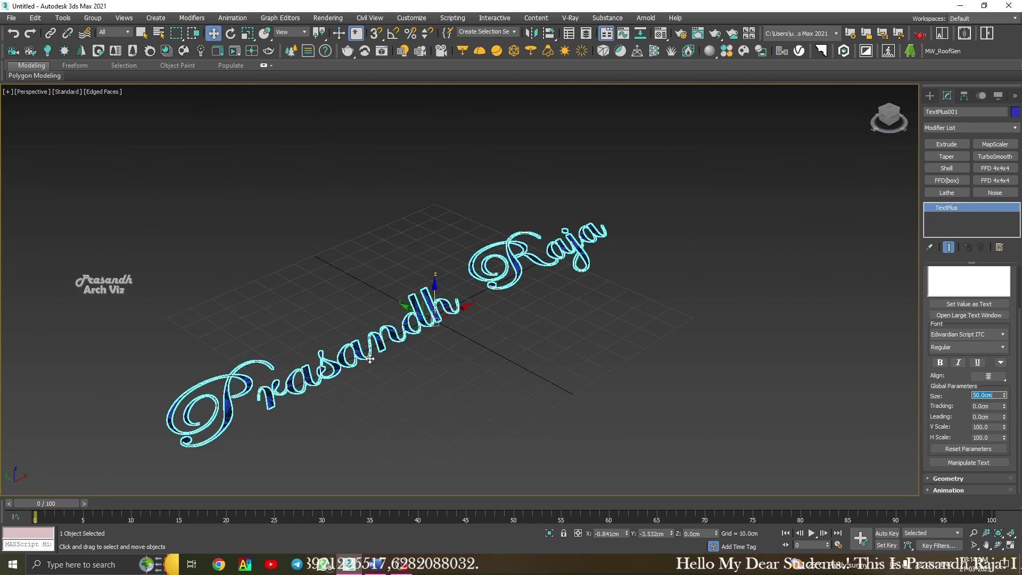
{"action": "middle_click_drag", "start_coordinate": [364, 359], "coordinate": [390, 344]}
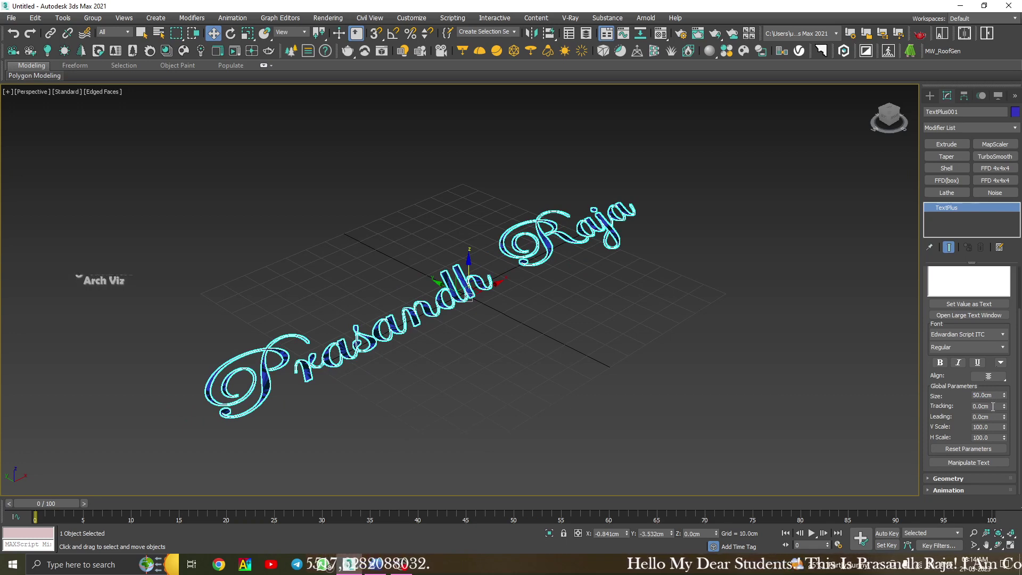
Adjust the letter Tracking to 0.63 cm.
{"action": "left_click_drag", "start_coordinate": [1004, 408], "coordinate": [1003, 364]}
{"action": "scroll", "coordinate": [446, 357], "scroll_direction": "up", "scroll_amount": 10}
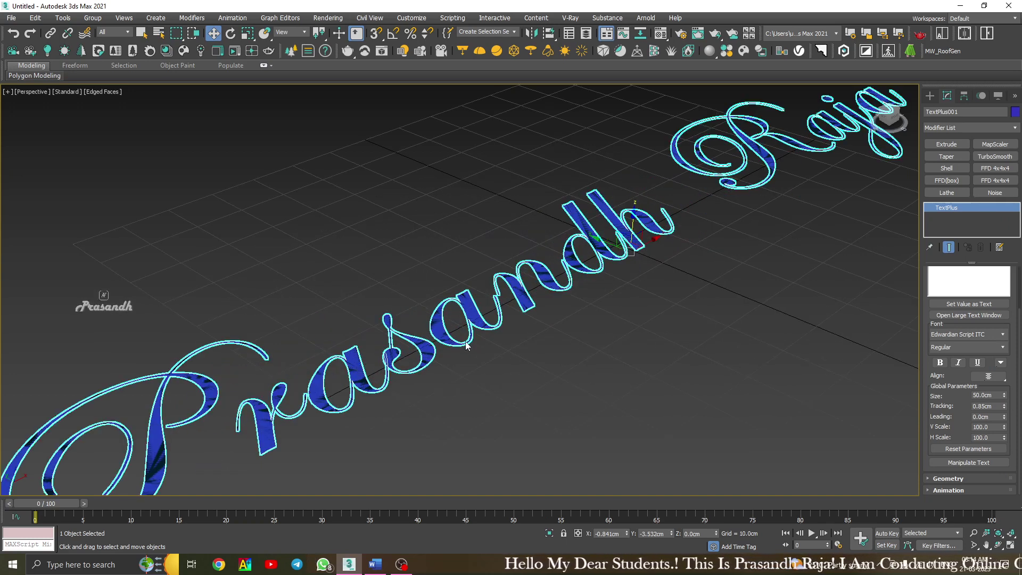
{"action": "scroll", "coordinate": [419, 351], "scroll_direction": "down", "scroll_amount": 3}
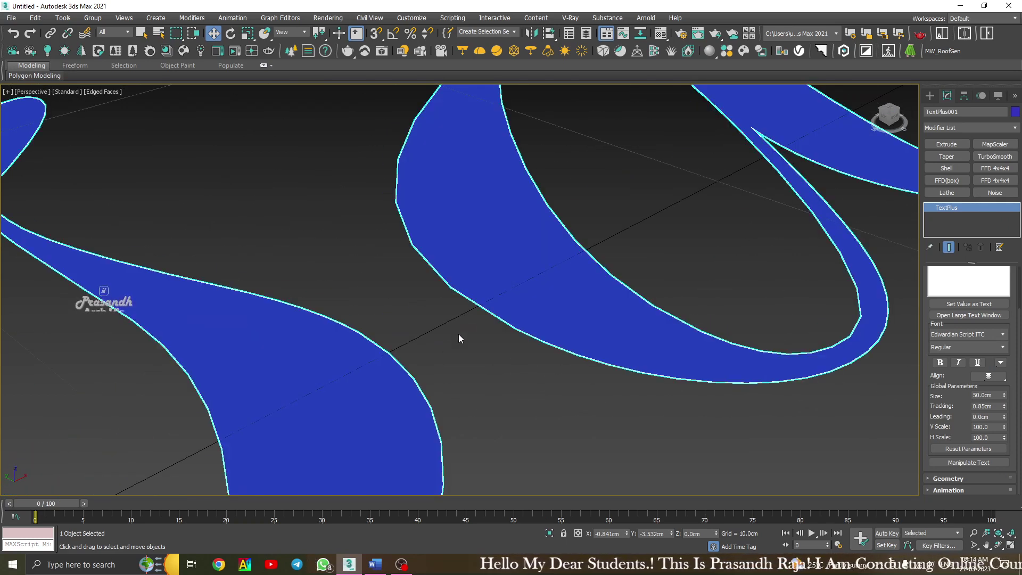
{"action": "mouse_move", "coordinate": [1005, 407]}
{"action": "left_mouse_down"}
{"action": "mouse_move", "coordinate": [996, 467]}
{"action": "mouse_move", "coordinate": [996, 420]}
{"action": "left_mouse_up"}
{"action": "scroll", "coordinate": [534, 360], "scroll_direction": "down", "scroll_amount": 6}
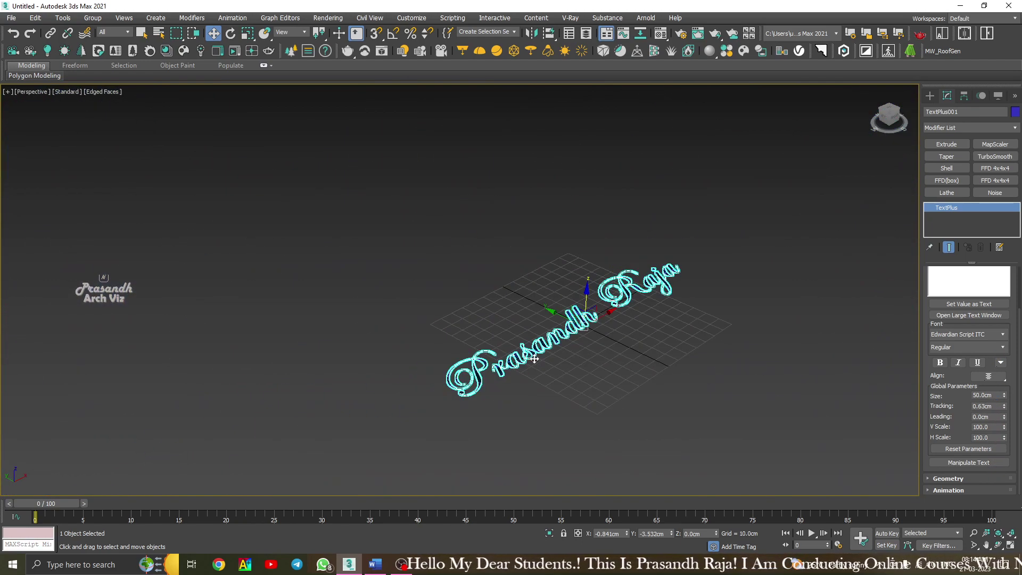
{"action": "scroll", "coordinate": [537, 354], "scroll_direction": "up", "scroll_amount": 8}
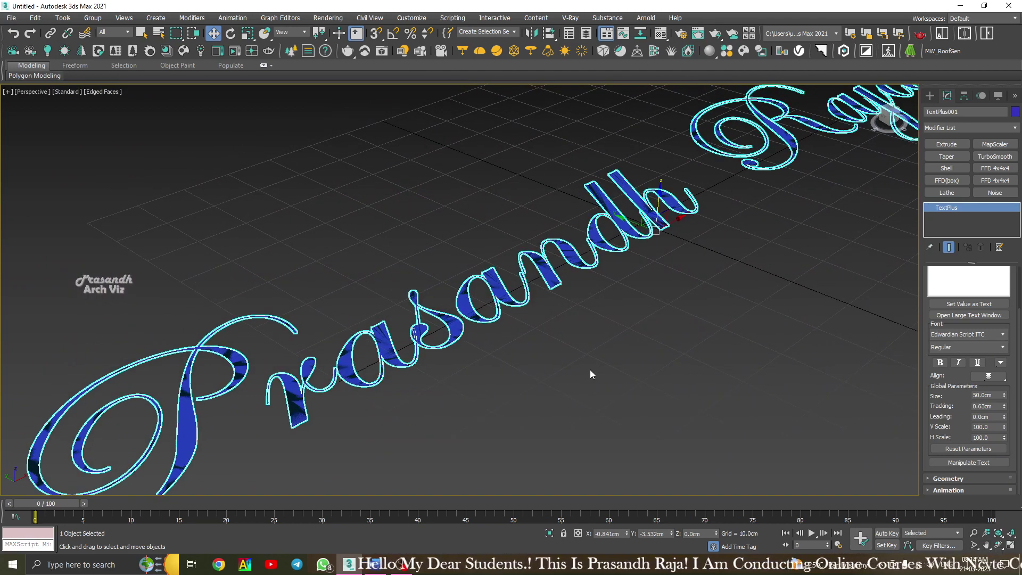
{"action": "scroll", "coordinate": [590, 369], "scroll_direction": "down", "scroll_amount": 3}
{"action": "middle_click_drag", "start_coordinate": [589, 369], "coordinate": [587, 294]}
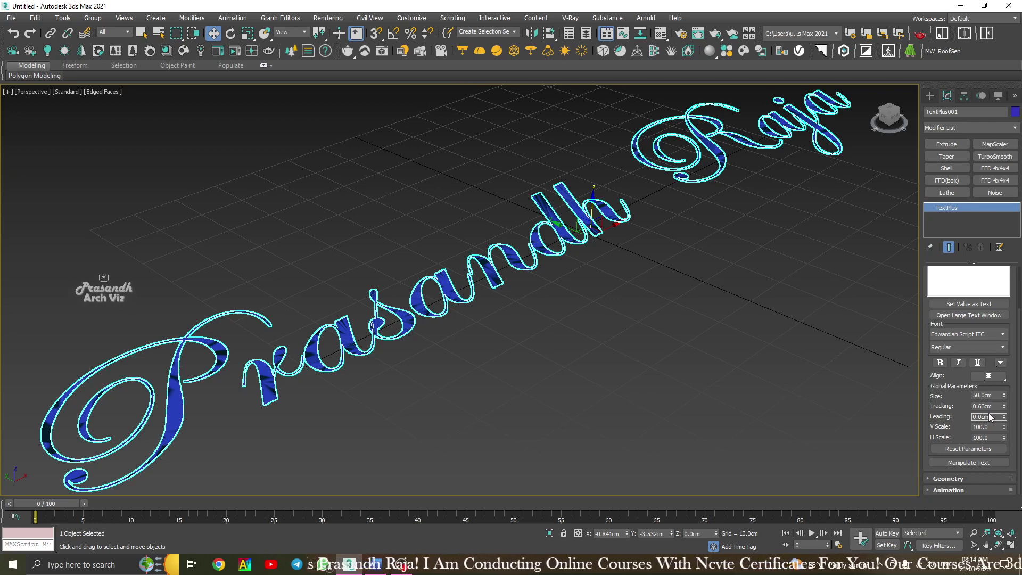
{"action": "scroll", "coordinate": [465, 386], "scroll_direction": "down", "scroll_amount": 3}
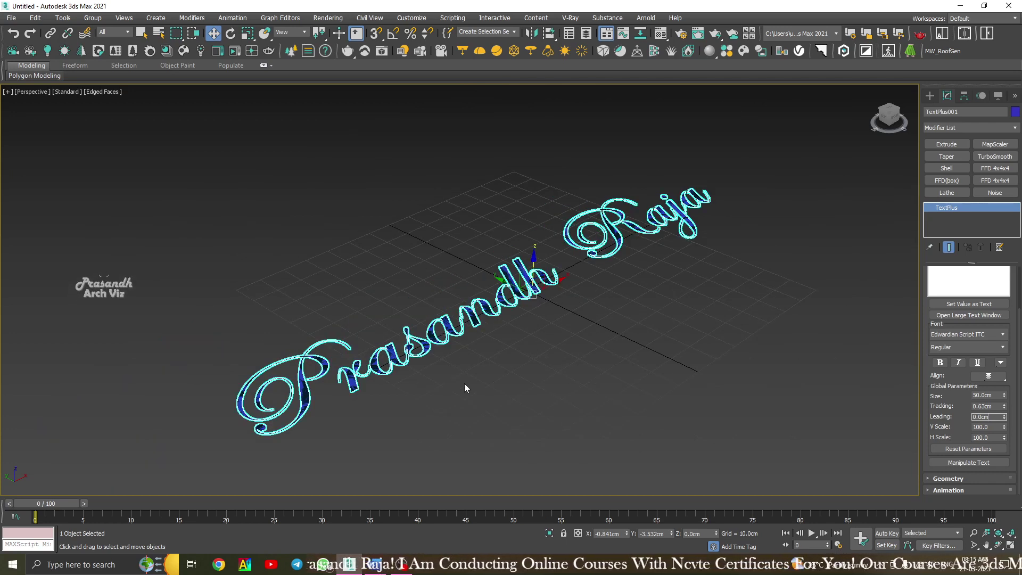
{"action": "scroll", "coordinate": [515, 324], "scroll_direction": "up", "scroll_amount": 5}
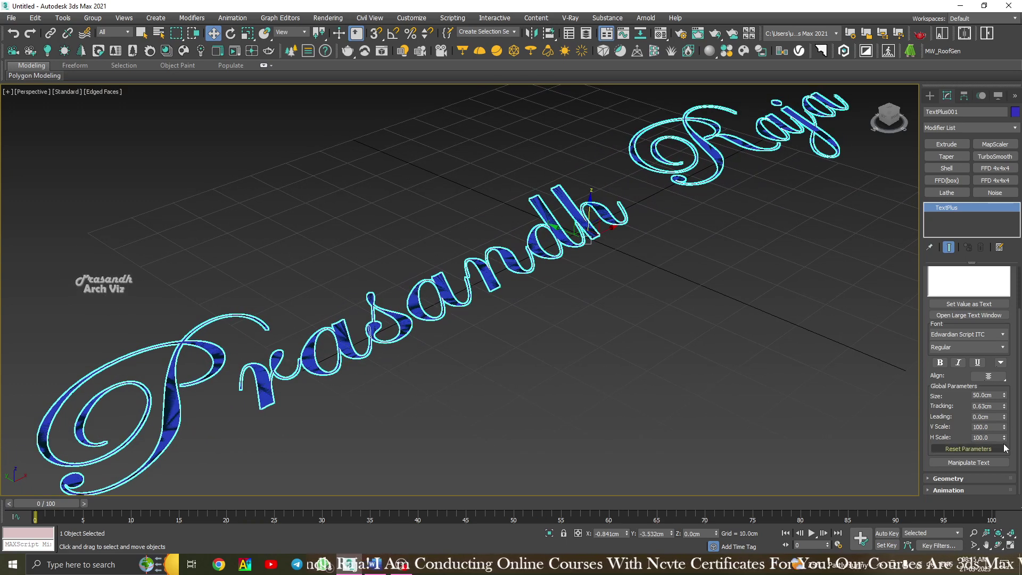
Raise the TextPlus V Scale to 119.0 and H Scale to 106.0.
{"action": "left_click", "coordinate": [992, 418]}
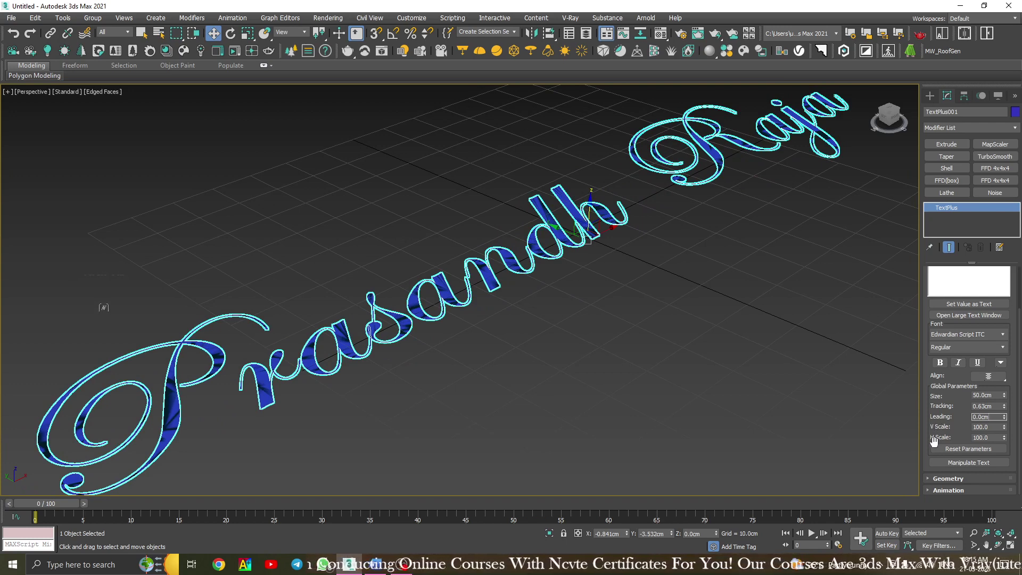
{"action": "left_click_drag", "start_coordinate": [1005, 426], "coordinate": [1002, 430]}
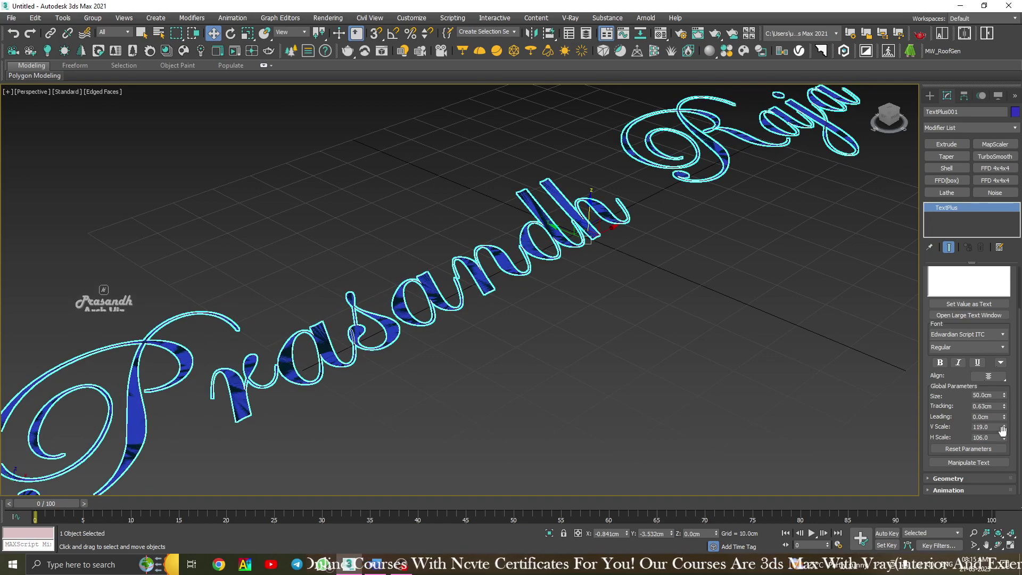
{"action": "scroll", "coordinate": [599, 392], "scroll_direction": "down", "scroll_amount": 5}
{"action": "scroll", "coordinate": [520, 378], "scroll_direction": "up", "scroll_amount": 6}
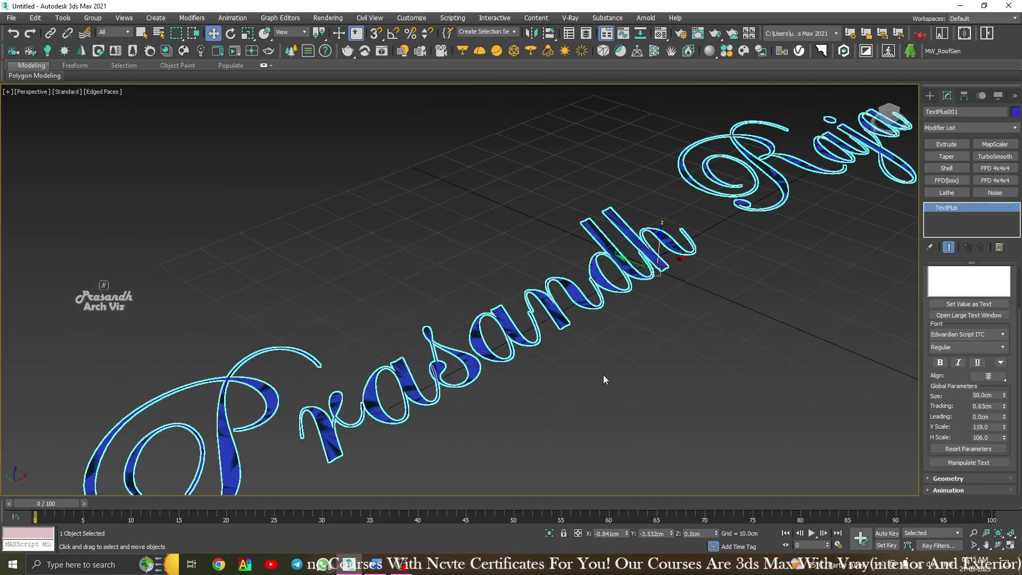
{"action": "middle_click_drag", "start_coordinate": [603, 376], "coordinate": [559, 348]}
{"action": "scroll", "coordinate": [554, 355], "scroll_direction": "down", "scroll_amount": 4}
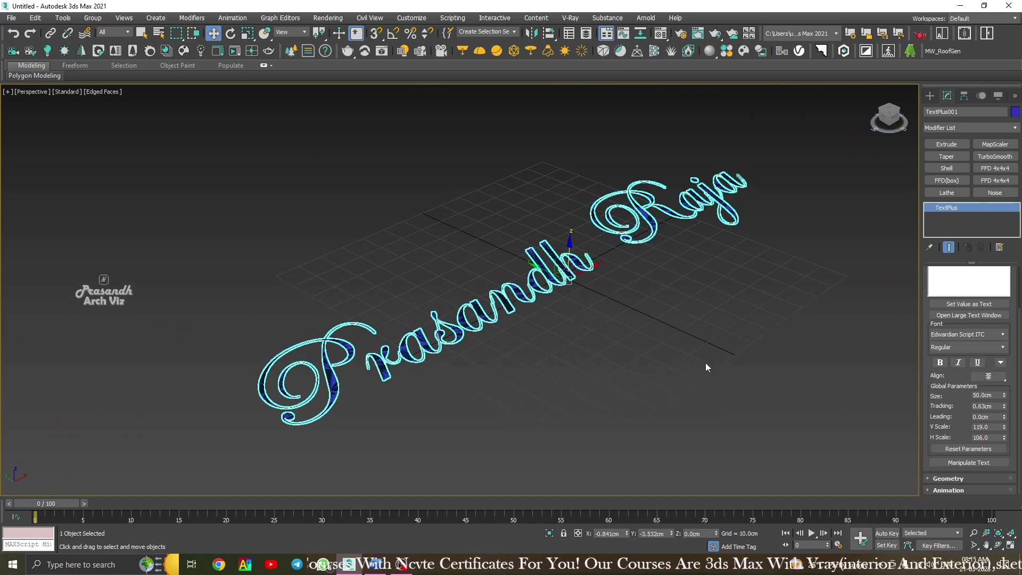
{"action": "left_click", "coordinate": [978, 449]}
{"action": "left_click_drag", "start_coordinate": [505, 231], "coordinate": [808, 241]}
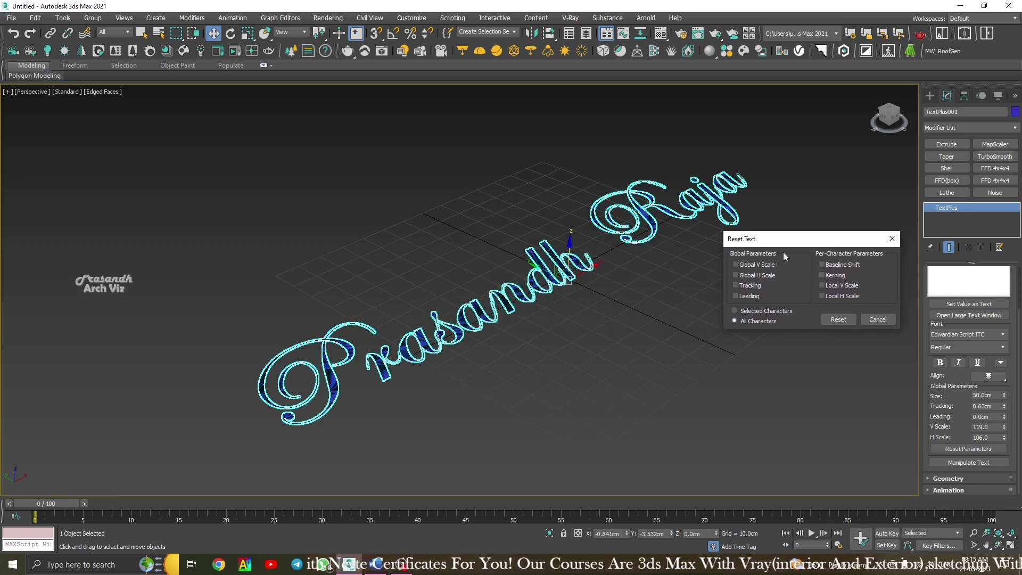
{"action": "left_click", "coordinate": [738, 264]}
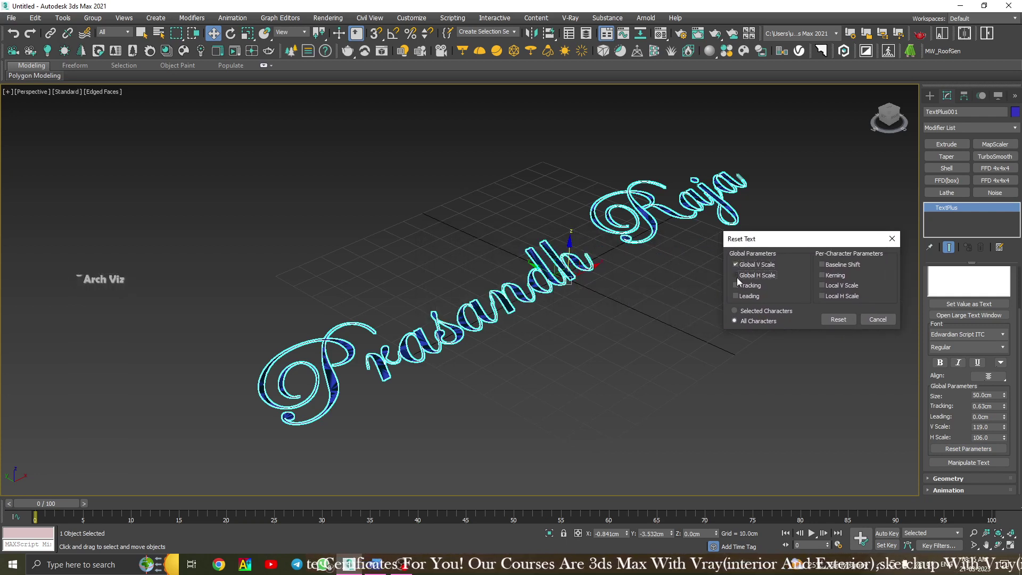
{"action": "left_click", "coordinate": [736, 275]}
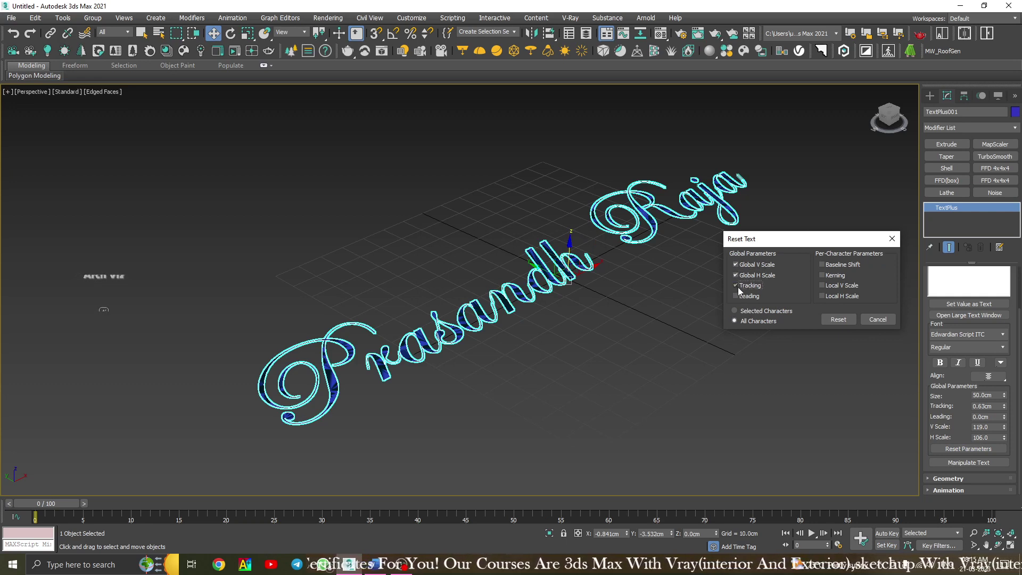
{"action": "left_click", "coordinate": [738, 288]}
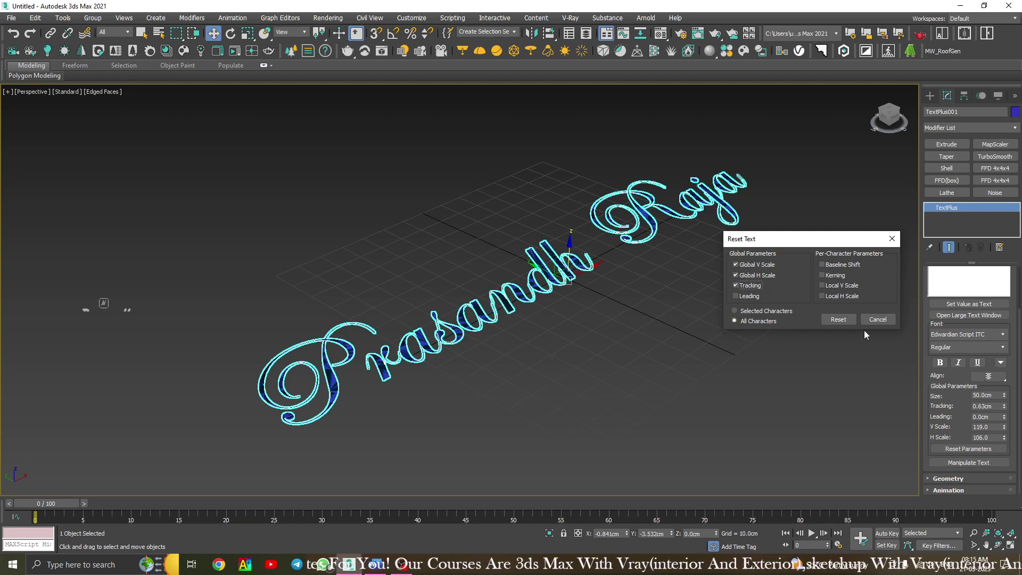
{"action": "left_click", "coordinate": [885, 320]}
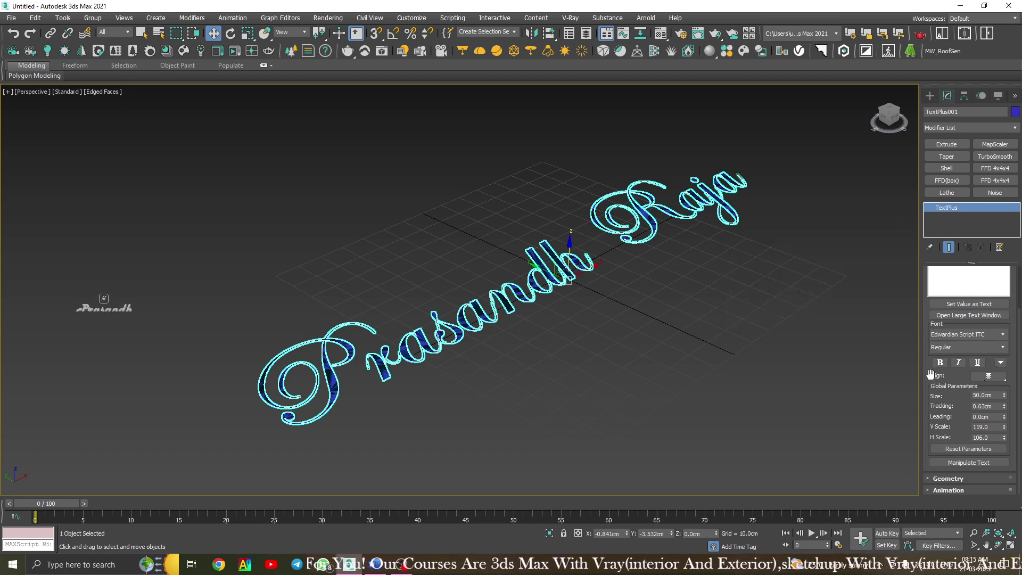
Set the Geometry rollout's Extrude depth to 2.0cm.
{"action": "middle_click_drag", "start_coordinate": [548, 306], "coordinate": [518, 307]}
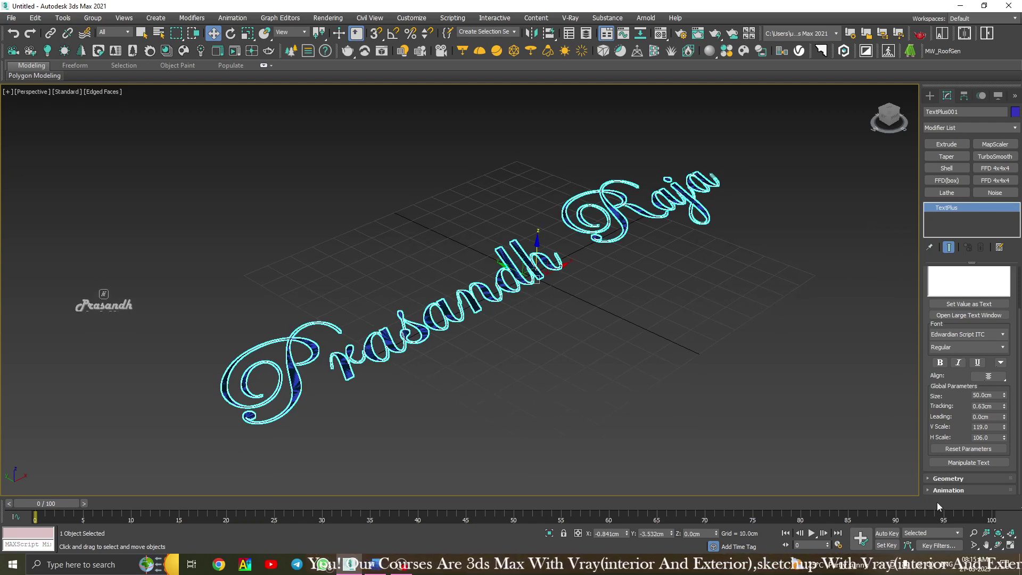
{"action": "left_click_drag", "start_coordinate": [927, 313], "coordinate": [928, 367]}
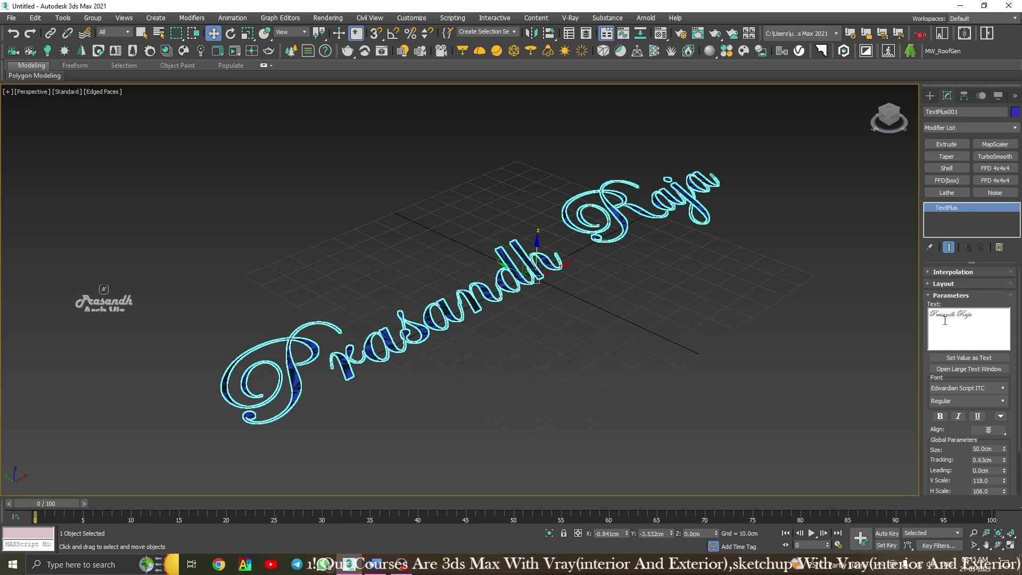
{"action": "left_click", "coordinate": [940, 296]}
{"action": "left_click", "coordinate": [942, 307]}
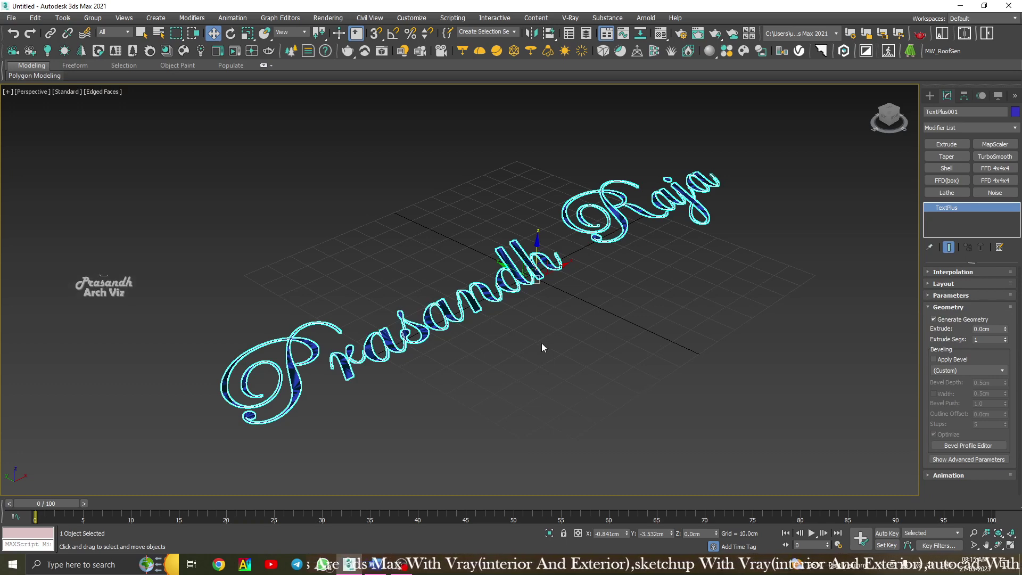
{"action": "scroll", "coordinate": [542, 343], "scroll_direction": "up", "scroll_amount": 4}
{"action": "scroll", "coordinate": [506, 340], "scroll_direction": "down", "scroll_amount": 2}
{"action": "scroll", "coordinate": [395, 352], "scroll_direction": "up", "scroll_amount": 4}
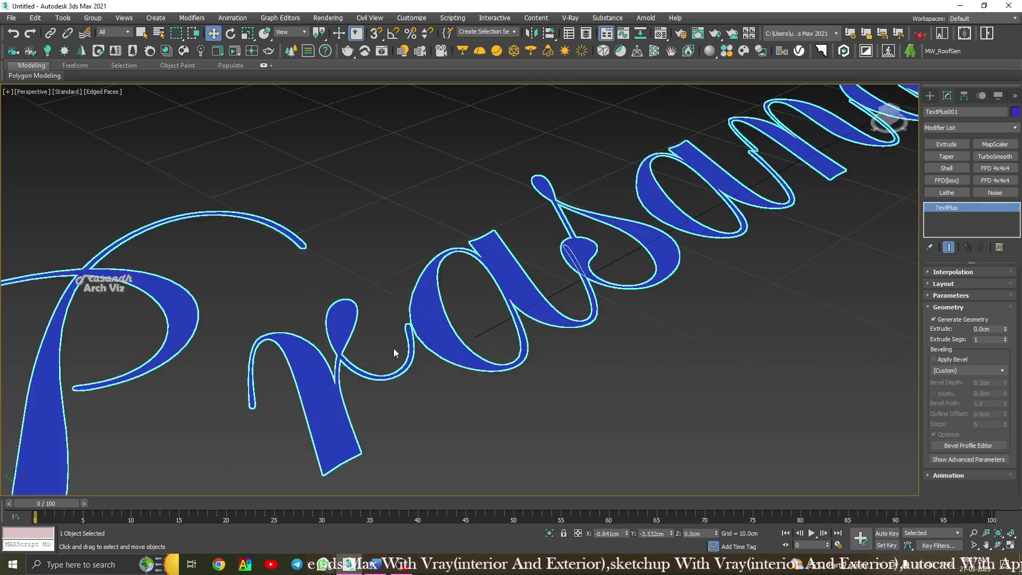
{"action": "scroll", "coordinate": [436, 340], "scroll_direction": "down", "scroll_amount": 6}
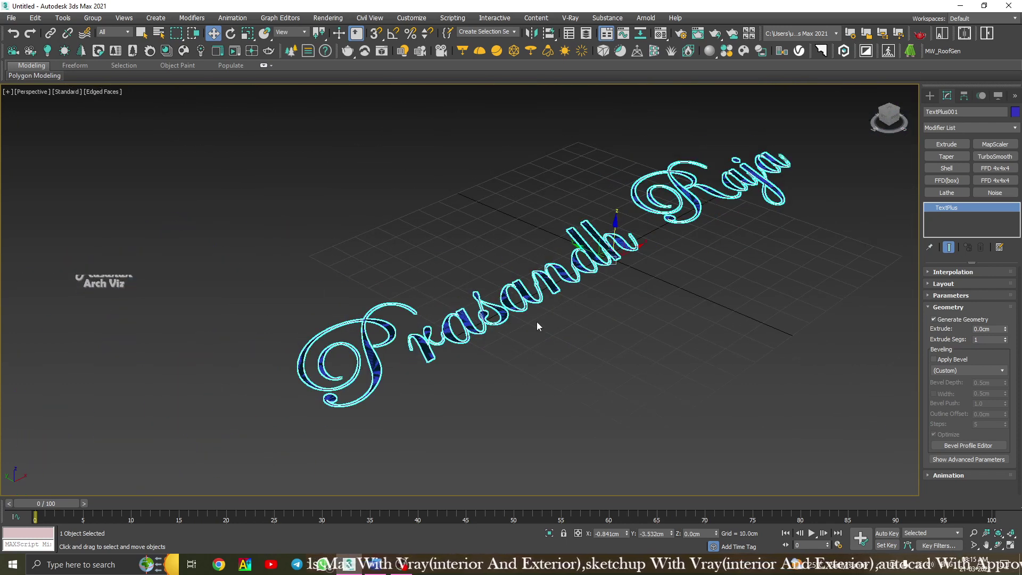
{"action": "middle_click_drag", "start_coordinate": [536, 321], "coordinate": [486, 333]}
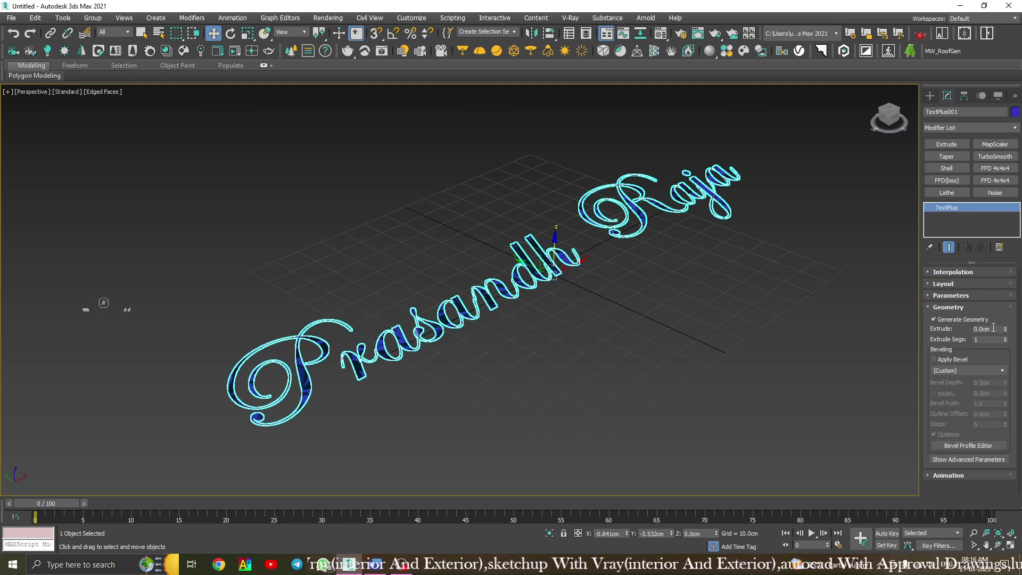
{"action": "type", "text": "2"}
{"action": "key", "text": "Return"}
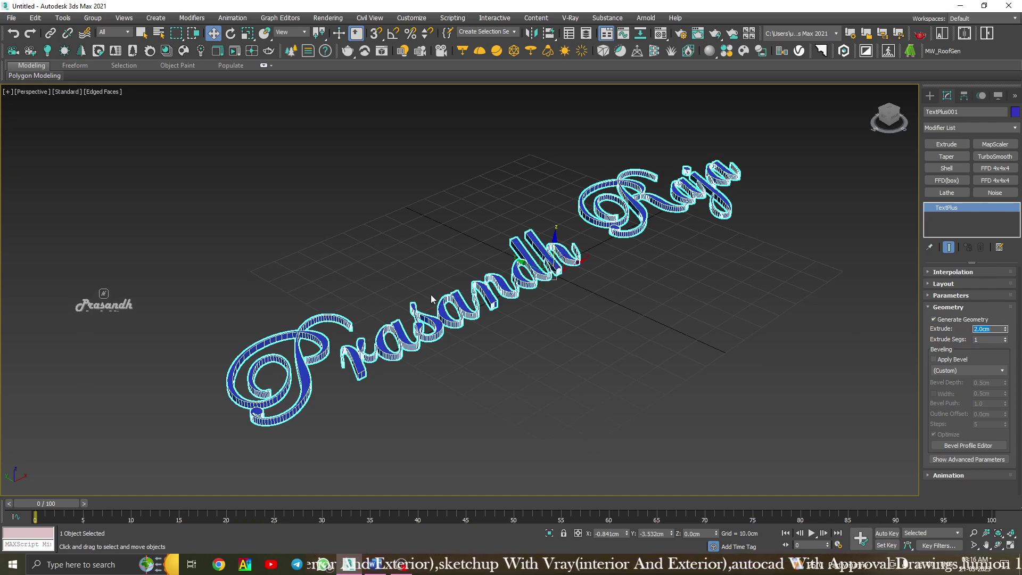
Reselect the text and orbit below it to check the 2.0cm-deep letters.
{"action": "left_click", "coordinate": [416, 253]}
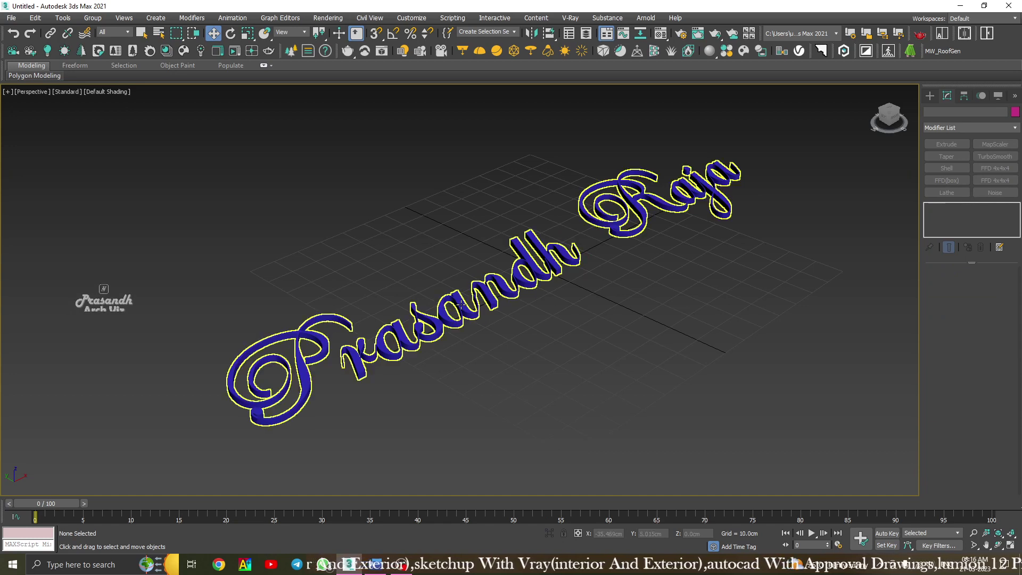
{"action": "left_click", "coordinate": [466, 315]}
{"action": "scroll", "coordinate": [520, 279], "scroll_direction": "up", "scroll_amount": 5}
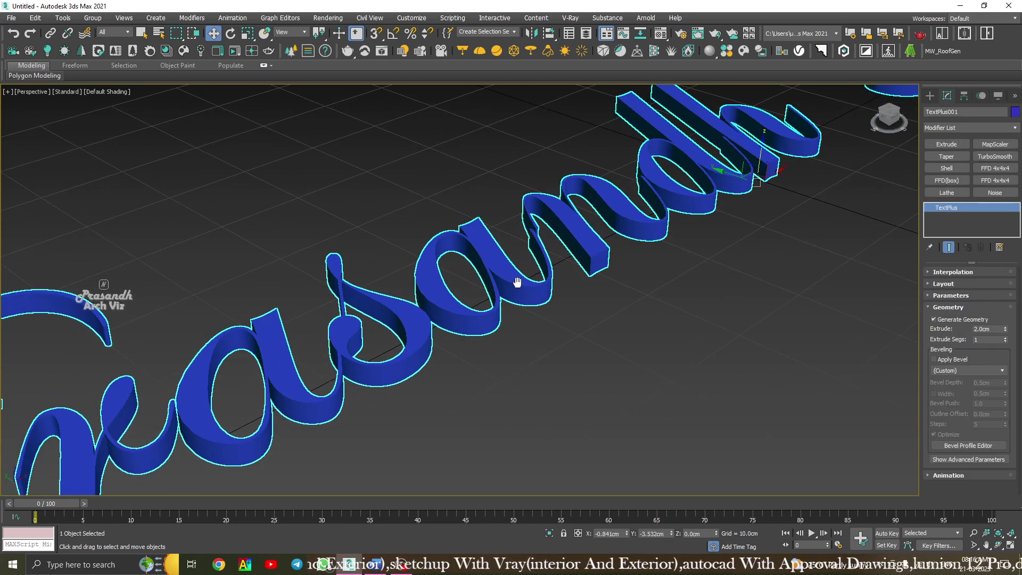
{"action": "scroll", "coordinate": [501, 323], "scroll_direction": "down", "scroll_amount": 2}
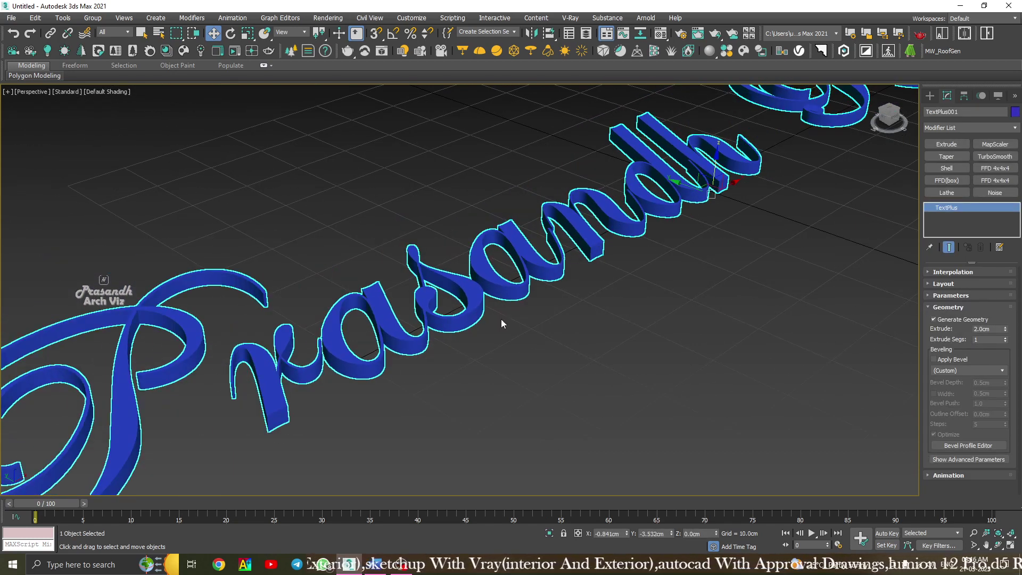
{"action": "middle_click_drag", "start_coordinate": [573, 311], "coordinate": [499, 300], "text": "alt"}
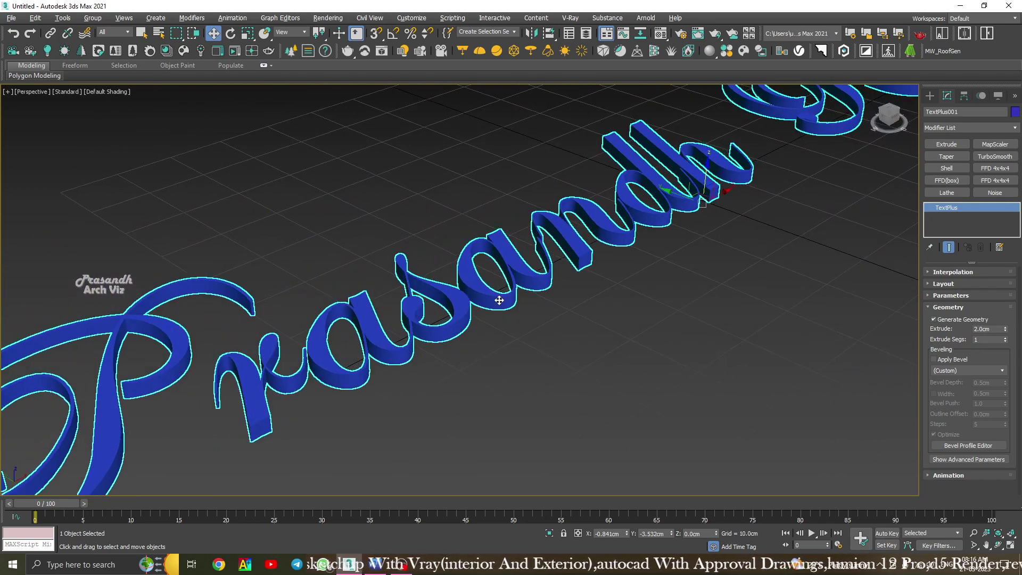
Raise the Tracking to 2.89cm and orbit around the spaced-out extruded letters.
{"action": "left_click", "coordinate": [946, 295]}
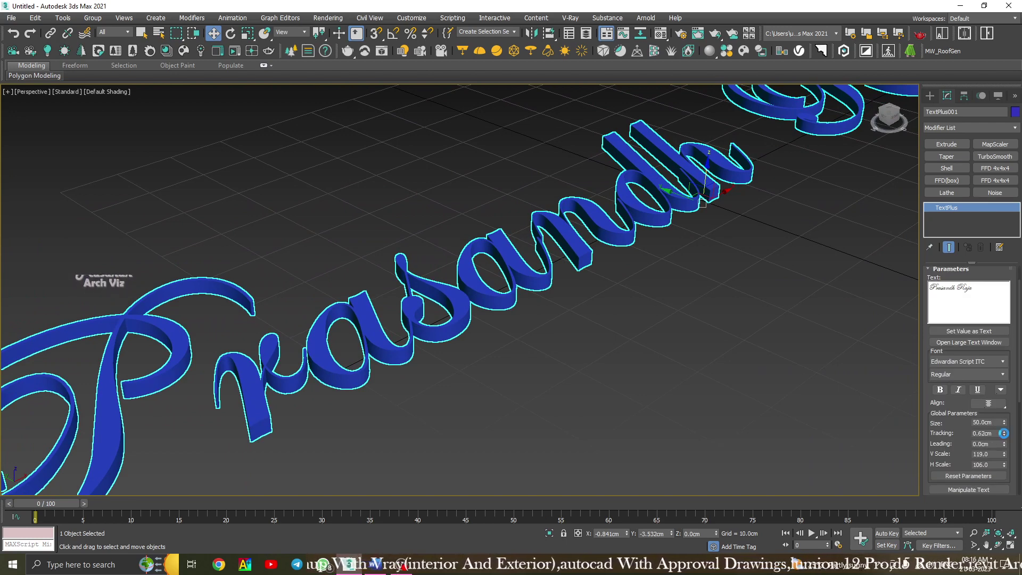
{"action": "left_click_drag", "start_coordinate": [1003, 433], "coordinate": [1008, 313]}
{"action": "scroll", "coordinate": [486, 295], "scroll_direction": "down", "scroll_amount": 5}
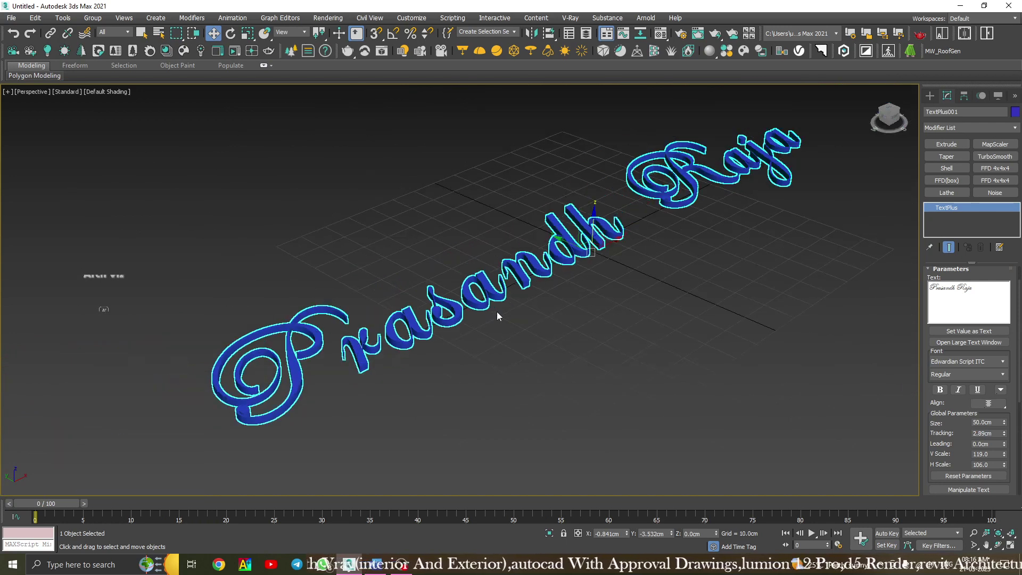
{"action": "middle_click_drag", "start_coordinate": [496, 311], "coordinate": [606, 330], "text": "alt"}
{"action": "scroll", "coordinate": [443, 327], "scroll_direction": "up", "scroll_amount": 5}
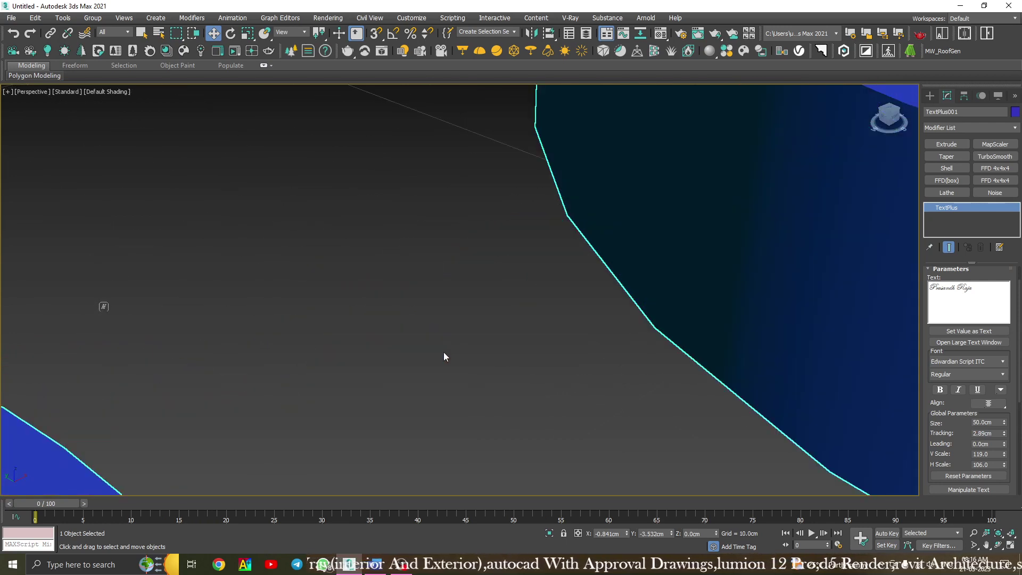
{"action": "scroll", "coordinate": [445, 352], "scroll_direction": "down", "scroll_amount": 3}
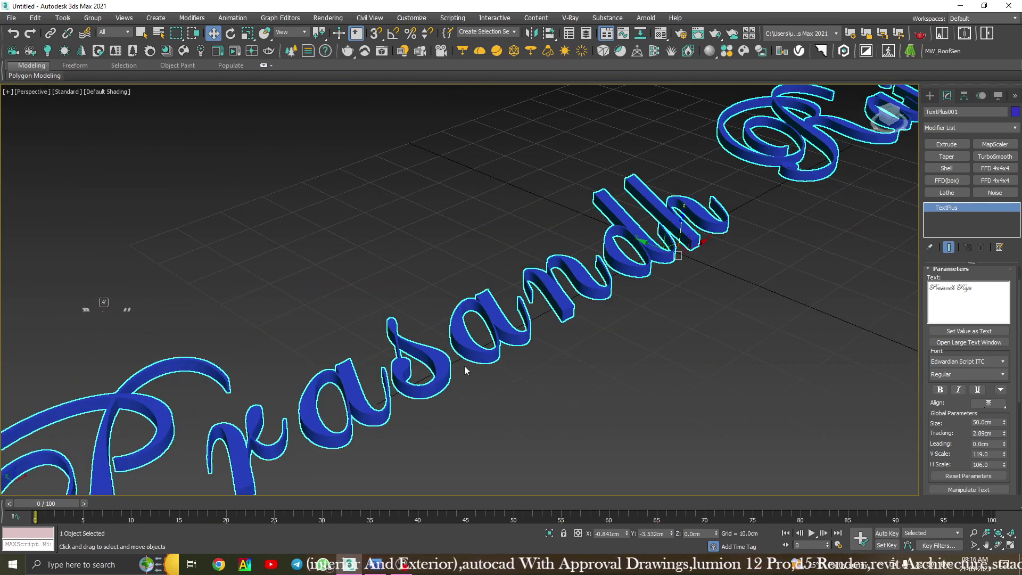
Set Extrude Segs to 4 and enable Apply Bevel (0.5cm depth and width).
{"action": "left_click", "coordinate": [933, 270]}
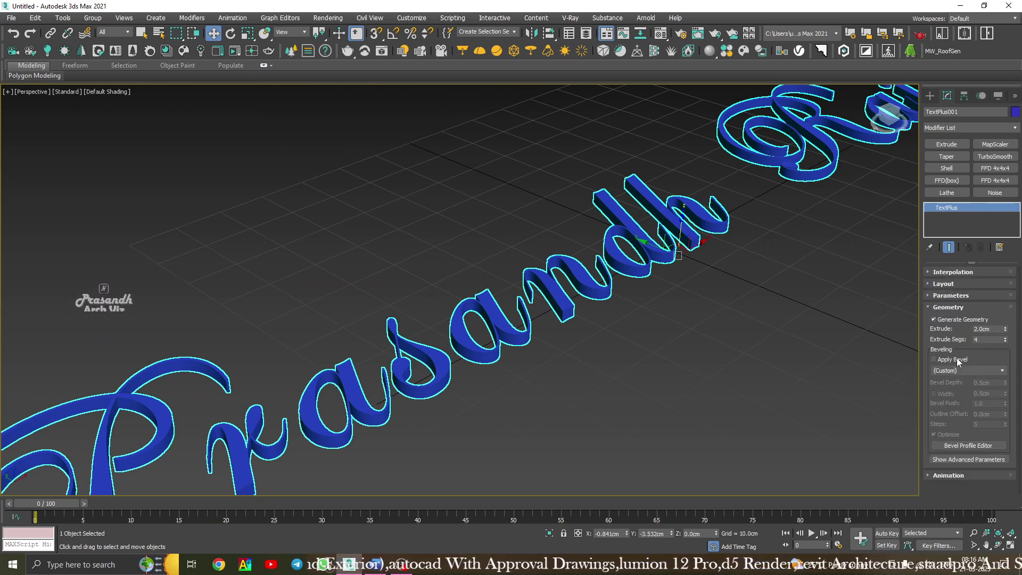
{"action": "middle_click_drag", "start_coordinate": [481, 361], "coordinate": [617, 245]}
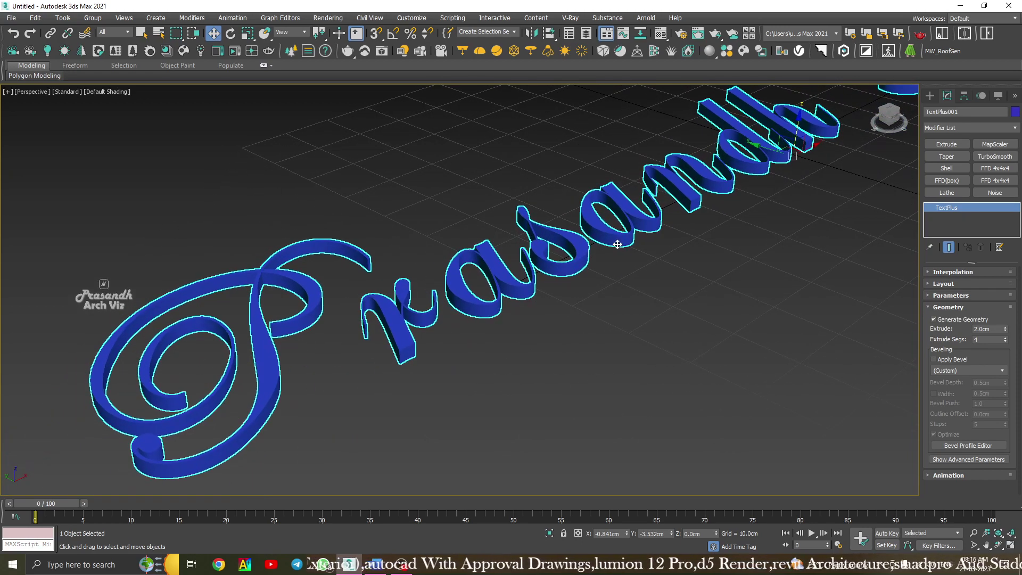
{"action": "left_click", "coordinate": [947, 359]}
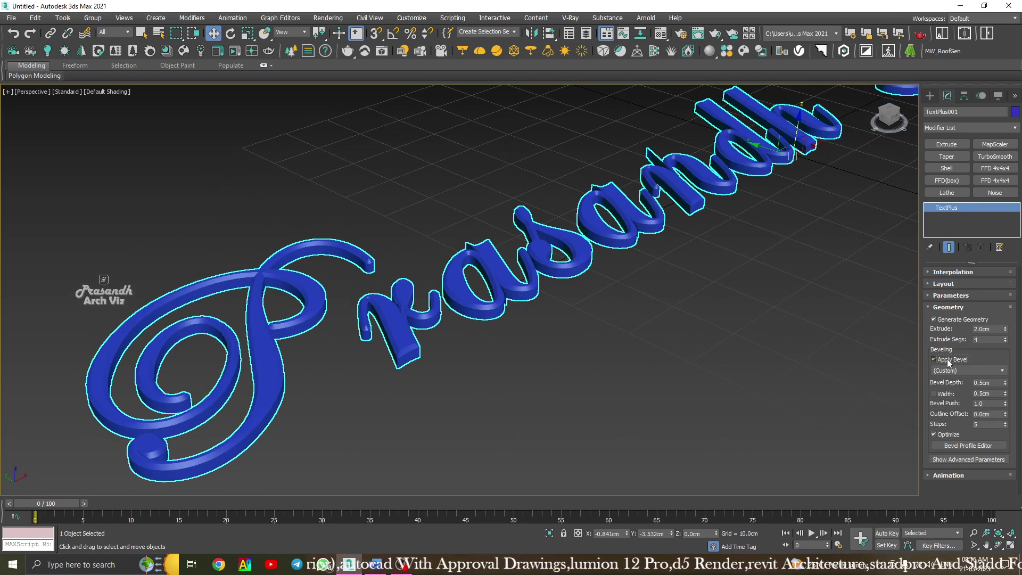
{"action": "mouse_move", "coordinate": [433, 294]}
{"action": "middle_mouse_down", "text": "alt"}
{"action": "mouse_move", "coordinate": [418, 312]}
{"action": "mouse_move", "coordinate": [392, 298]}
{"action": "mouse_move", "coordinate": [450, 283]}
{"action": "middle_mouse_up", "text": "alt"}
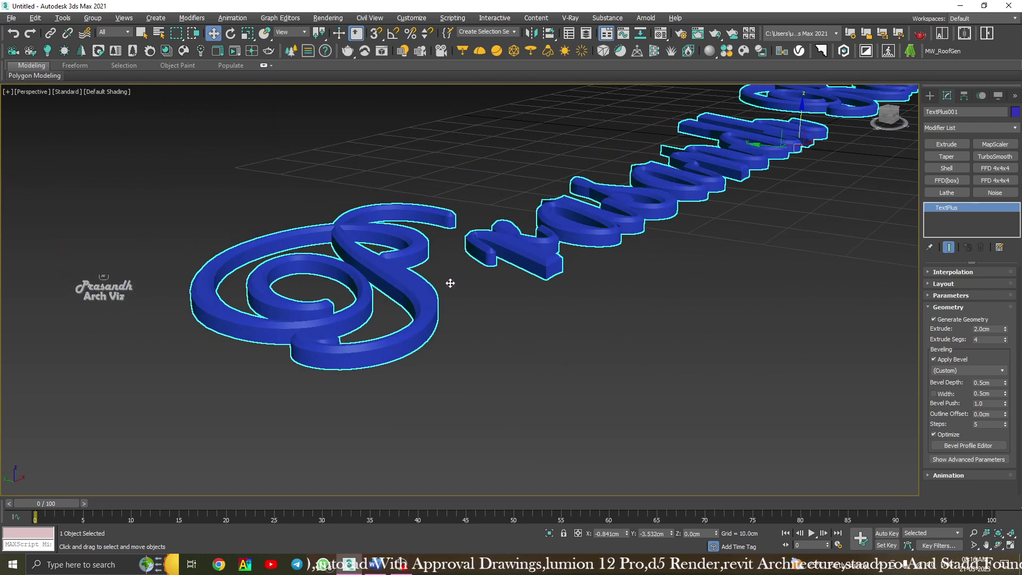
{"action": "scroll", "coordinate": [365, 300], "scroll_direction": "up", "scroll_amount": 2}
{"action": "middle_click_drag", "start_coordinate": [515, 288], "coordinate": [643, 282], "text": "alt"}
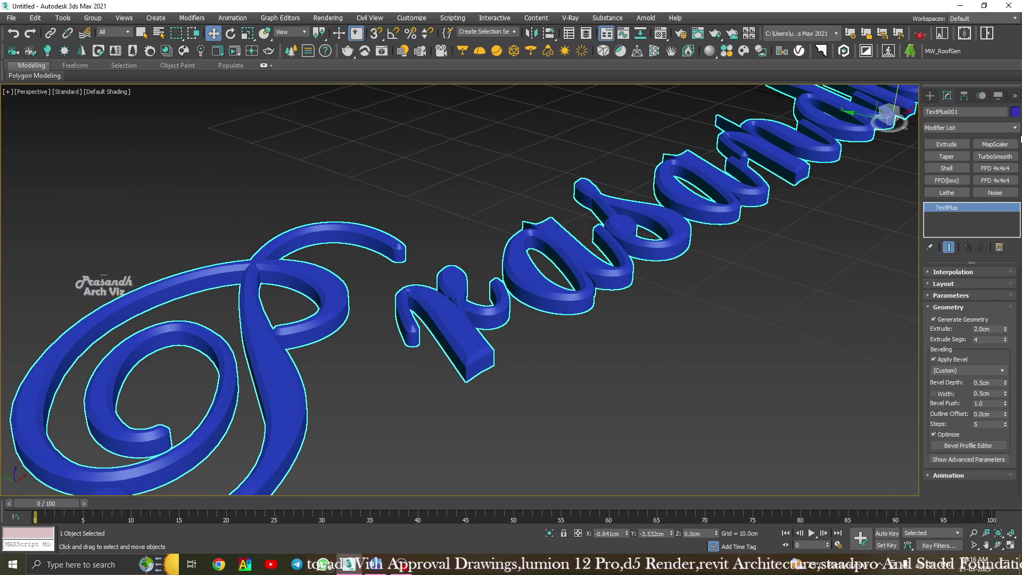
Set the text object's colour to the light green swatch.
{"action": "left_click", "coordinate": [1016, 112]}
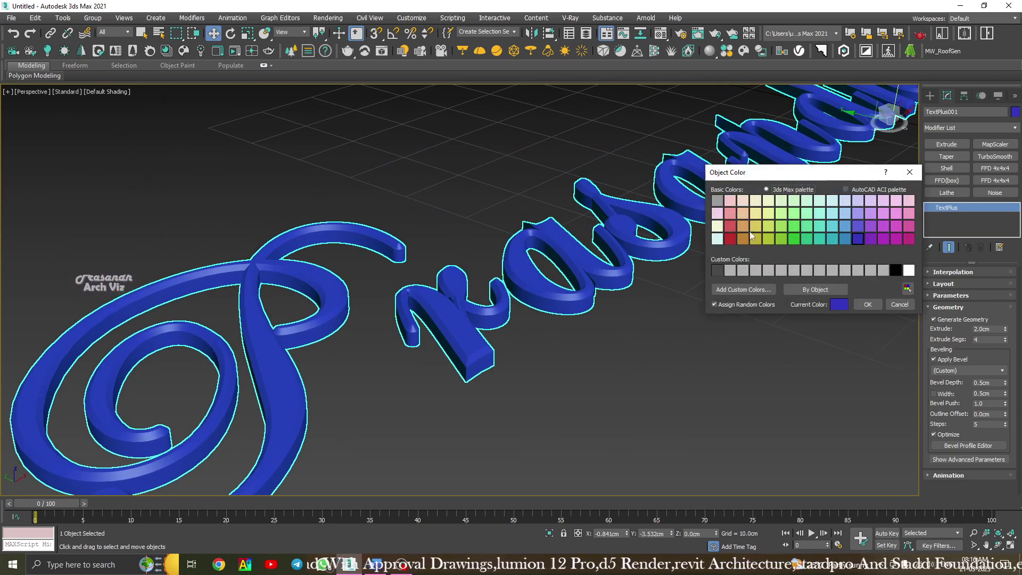
{"action": "left_click", "coordinate": [767, 228]}
{"action": "left_click", "coordinate": [868, 306]}
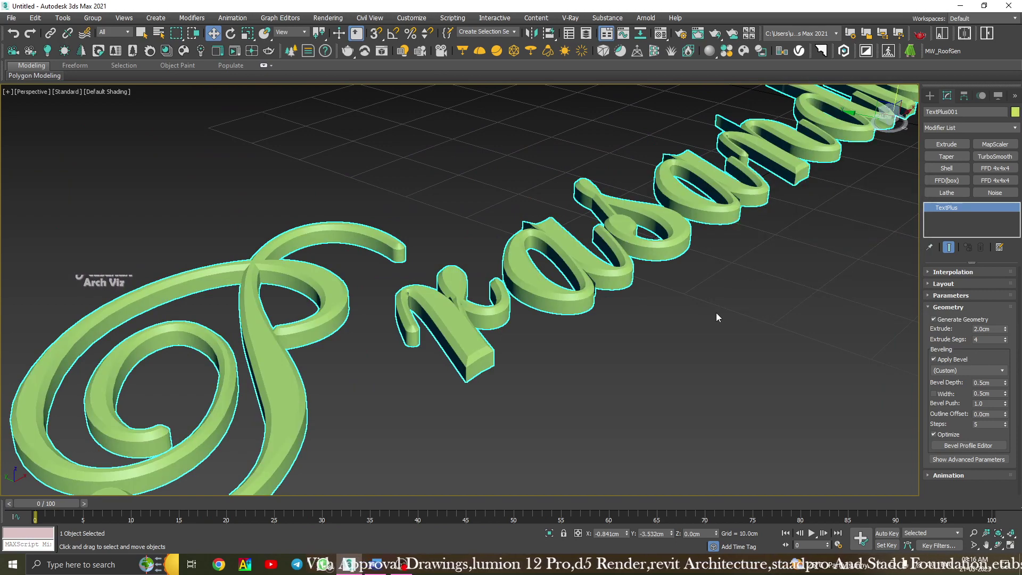
{"action": "left_click", "coordinate": [716, 311]}
{"action": "scroll", "coordinate": [716, 312], "scroll_direction": "down", "scroll_amount": 2}
{"action": "middle_click_drag", "start_coordinate": [717, 312], "coordinate": [653, 318]}
Reselect the text and orbit it from several angles to inspect the green bevelled letters.
{"action": "scroll", "coordinate": [632, 298], "scroll_direction": "up", "scroll_amount": 3}
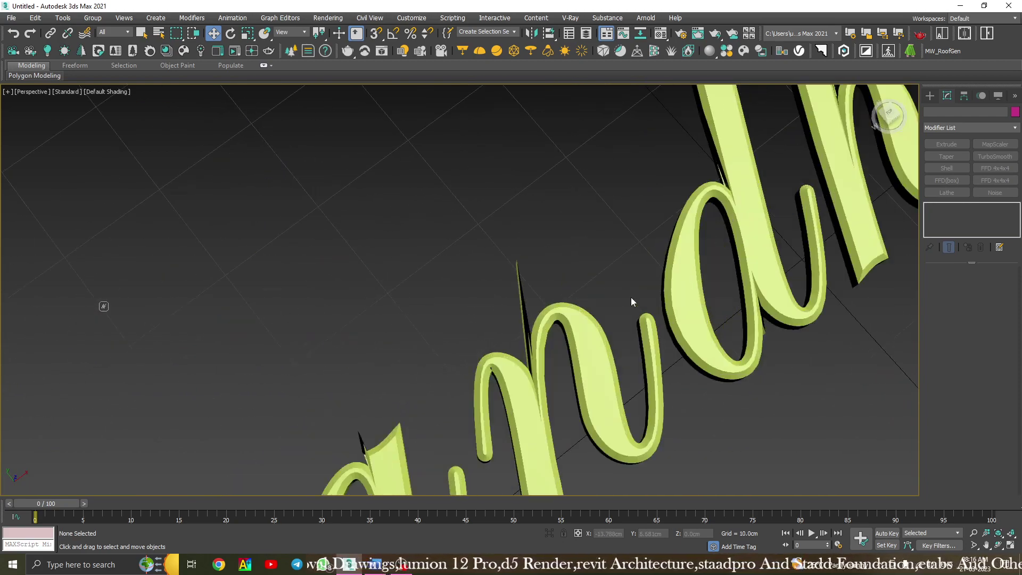
{"action": "scroll", "coordinate": [503, 303], "scroll_direction": "down", "scroll_amount": 3}
{"action": "scroll", "coordinate": [531, 305], "scroll_direction": "up", "scroll_amount": 6}
{"action": "middle_click_drag", "start_coordinate": [531, 306], "coordinate": [551, 299], "text": "alt"}
{"action": "scroll", "coordinate": [556, 311], "scroll_direction": "down", "scroll_amount": 2}
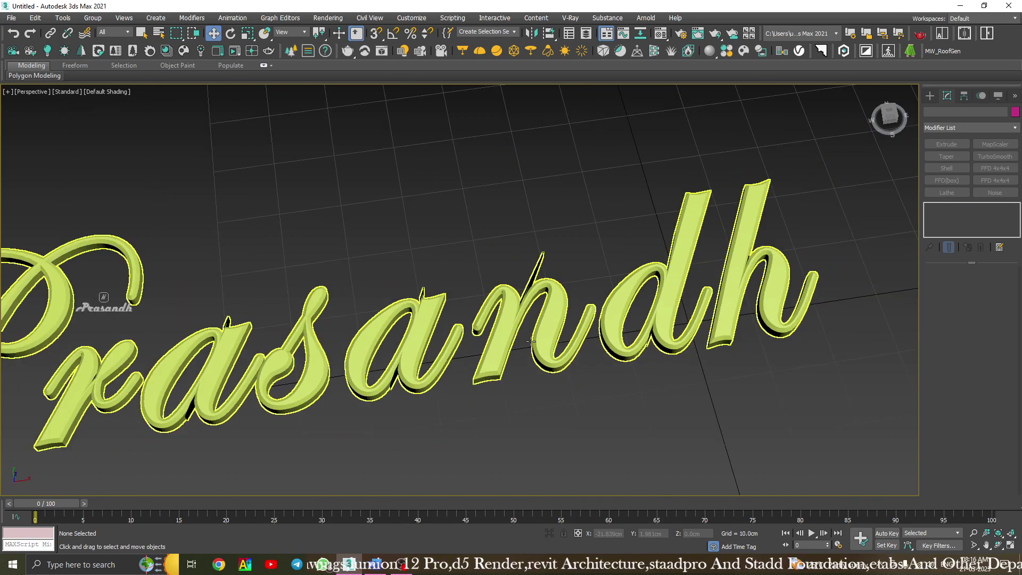
{"action": "left_click", "coordinate": [414, 387]}
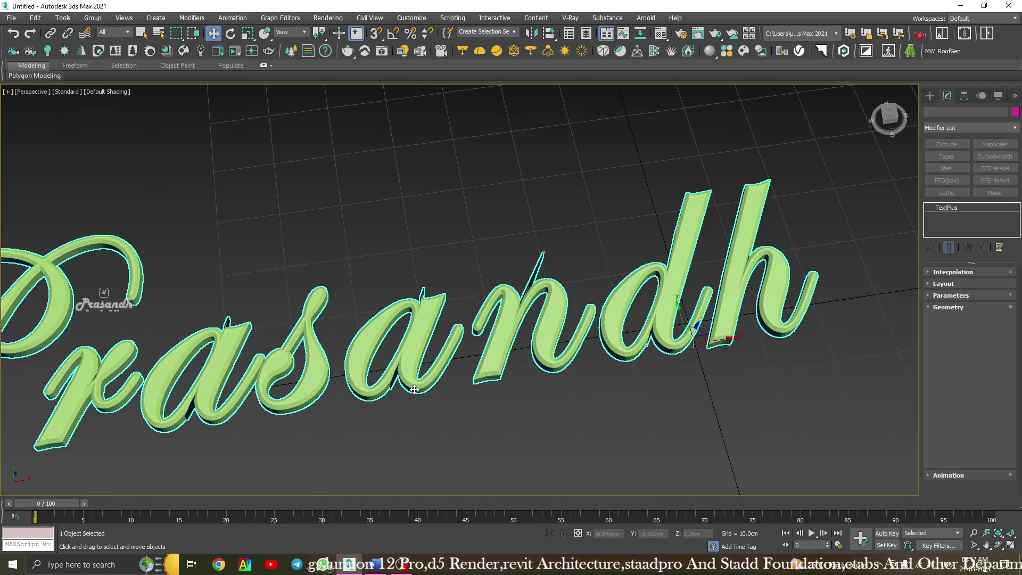
{"action": "middle_click_drag", "start_coordinate": [414, 389], "coordinate": [654, 331]}
{"action": "middle_click_drag", "start_coordinate": [475, 349], "coordinate": [521, 339], "text": "alt"}
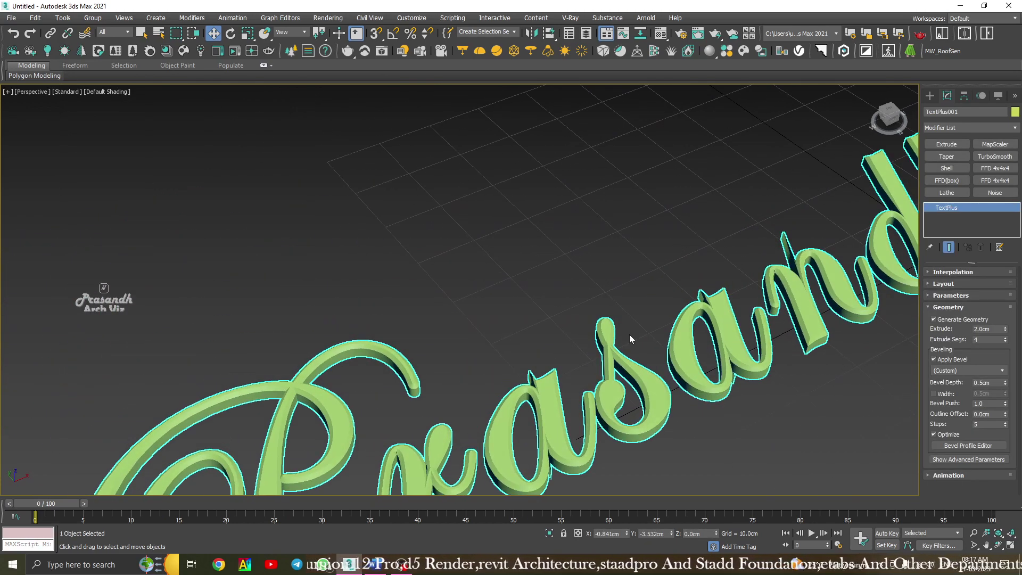
{"action": "middle_click_drag", "start_coordinate": [629, 334], "coordinate": [594, 264]}
{"action": "scroll", "coordinate": [492, 333], "scroll_direction": "down", "scroll_amount": 2}
{"action": "middle_click_drag", "start_coordinate": [585, 328], "coordinate": [523, 310], "text": "alt"}
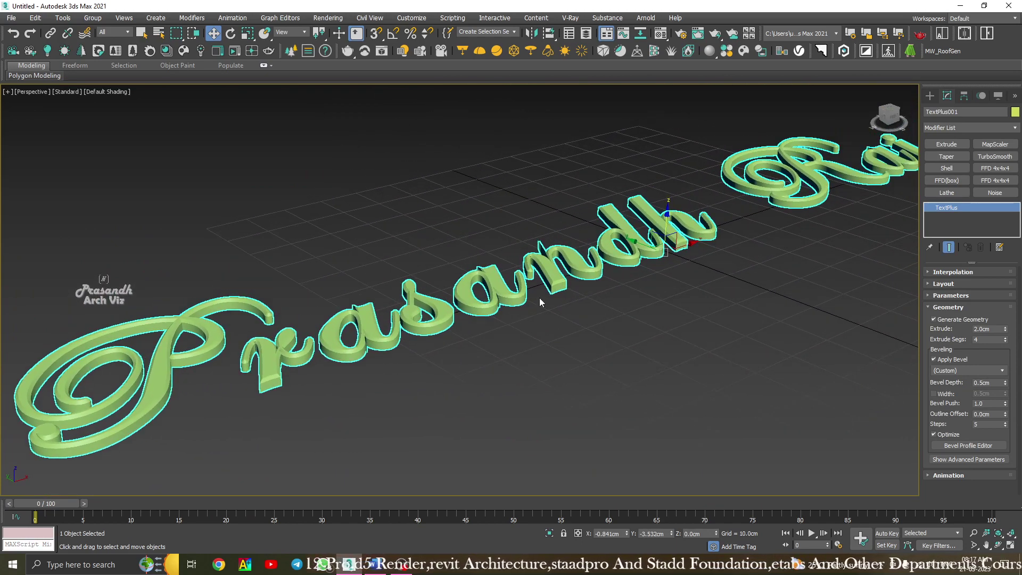
{"action": "middle_click_drag", "start_coordinate": [572, 282], "coordinate": [589, 268], "text": "alt"}
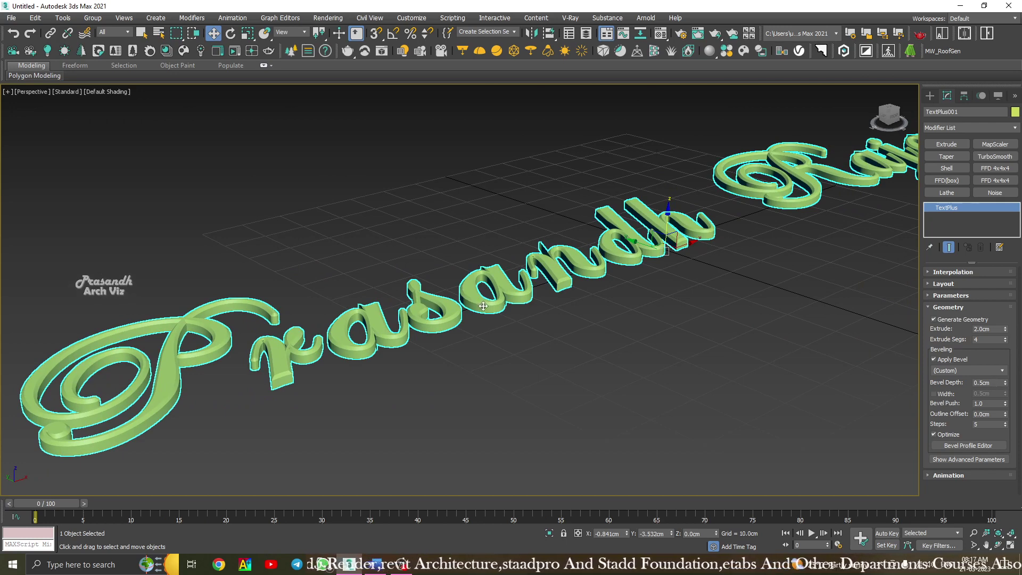
Toggle Apply Bevel off and back on to compare plain and bevelled edges.
{"action": "scroll", "coordinate": [484, 306], "scroll_direction": "up", "scroll_amount": 5}
{"action": "middle_click_drag", "start_coordinate": [506, 321], "coordinate": [506, 324]}
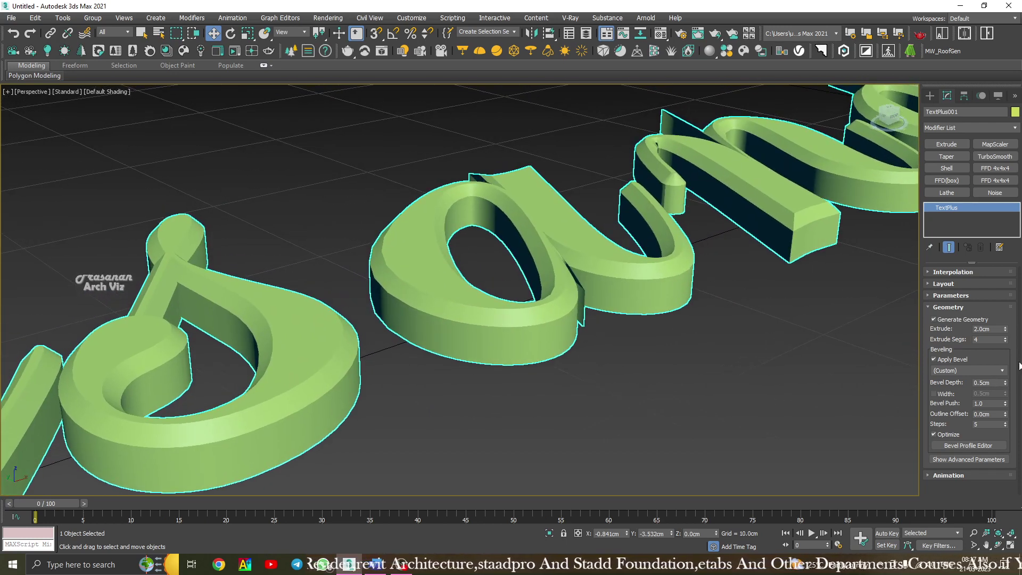
{"action": "left_click", "coordinate": [935, 358]}
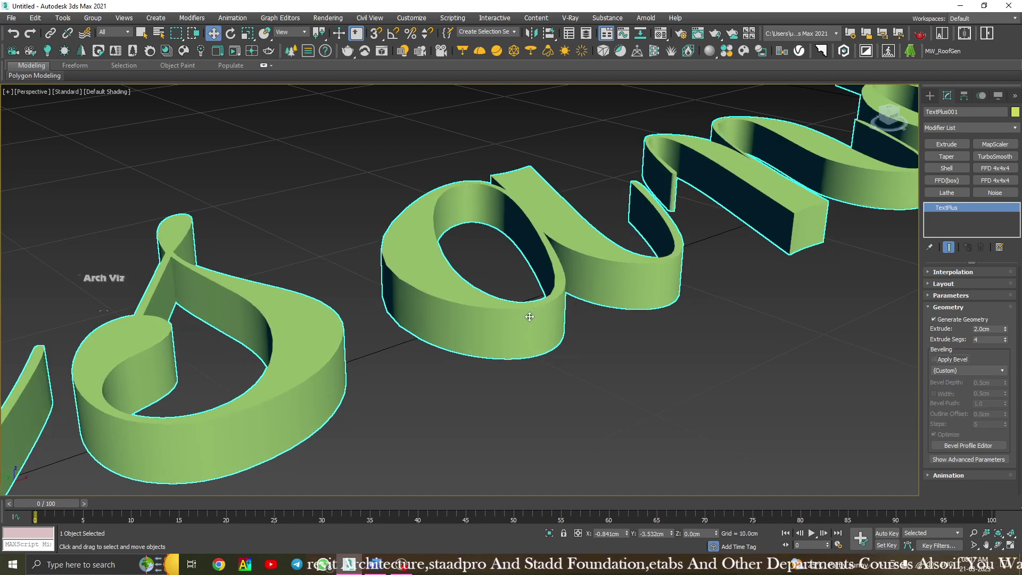
{"action": "left_click", "coordinate": [943, 359]}
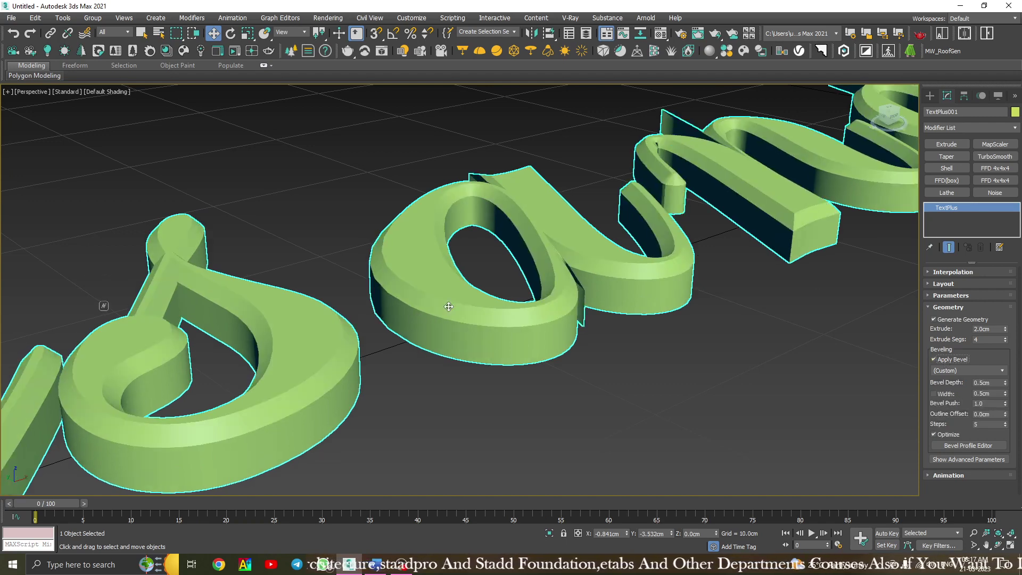
Set the text's Bevel Depth to 0.25cm.
{"action": "scroll", "coordinate": [480, 314], "scroll_direction": "up", "scroll_amount": 3}
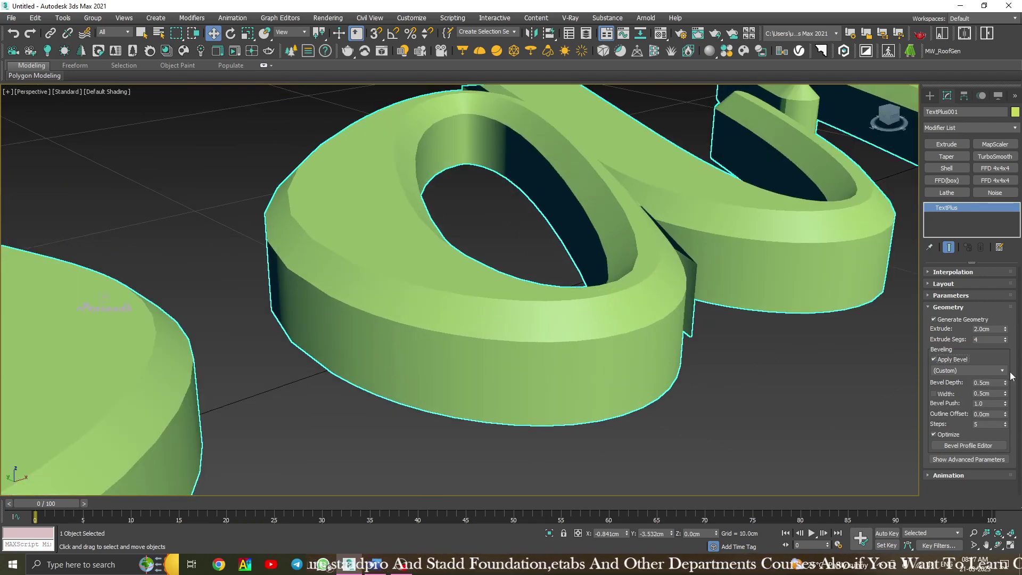
{"action": "left_click", "coordinate": [992, 382]}
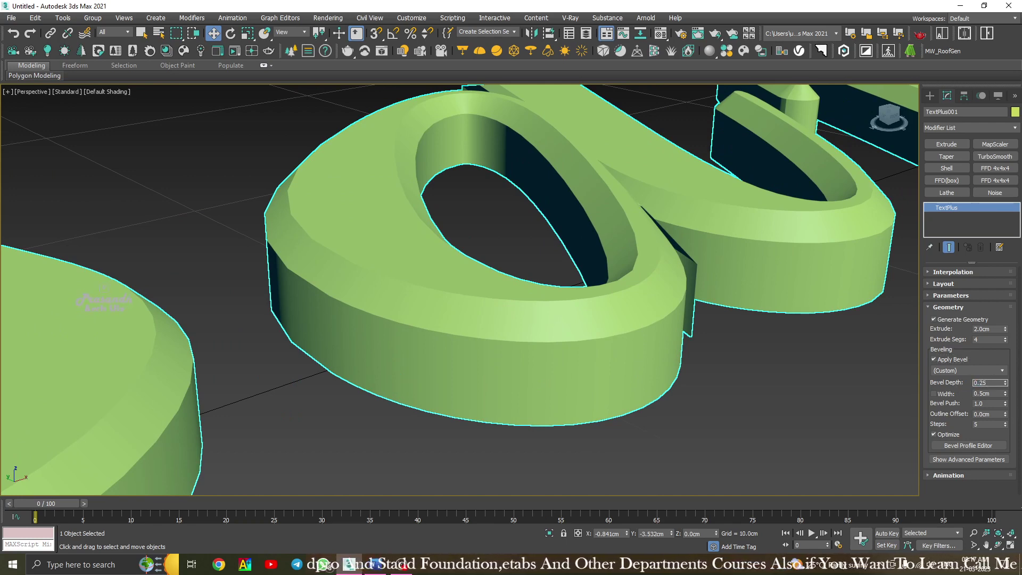
{"action": "type", "text": "0.25"}
{"action": "key", "text": "Return"}
Reselect the text and pan across the letters to check the shallower bevel.
{"action": "scroll", "coordinate": [534, 350], "scroll_direction": "down", "scroll_amount": 10}
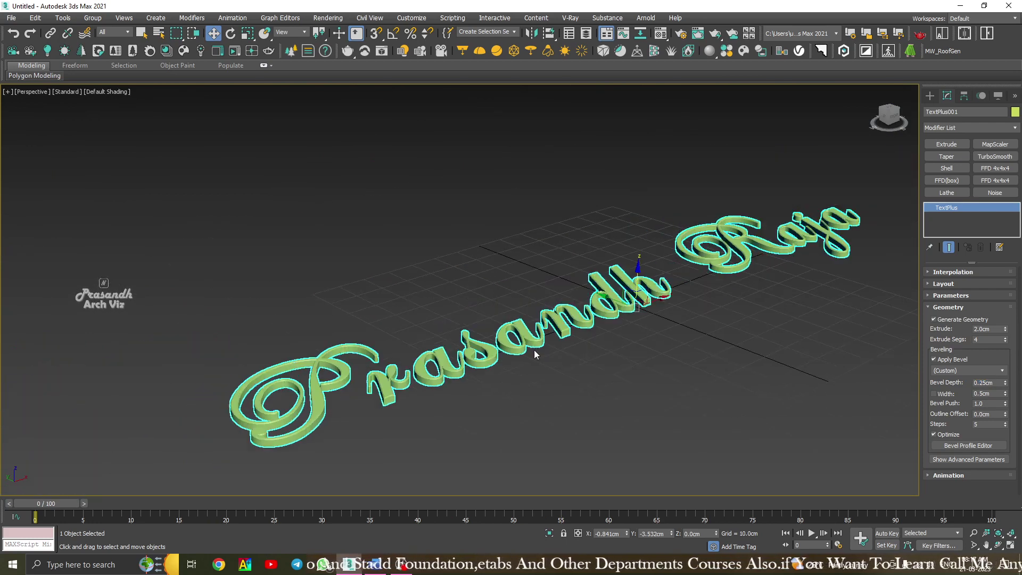
{"action": "left_click", "coordinate": [548, 370]}
{"action": "scroll", "coordinate": [382, 395], "scroll_direction": "up", "scroll_amount": 5}
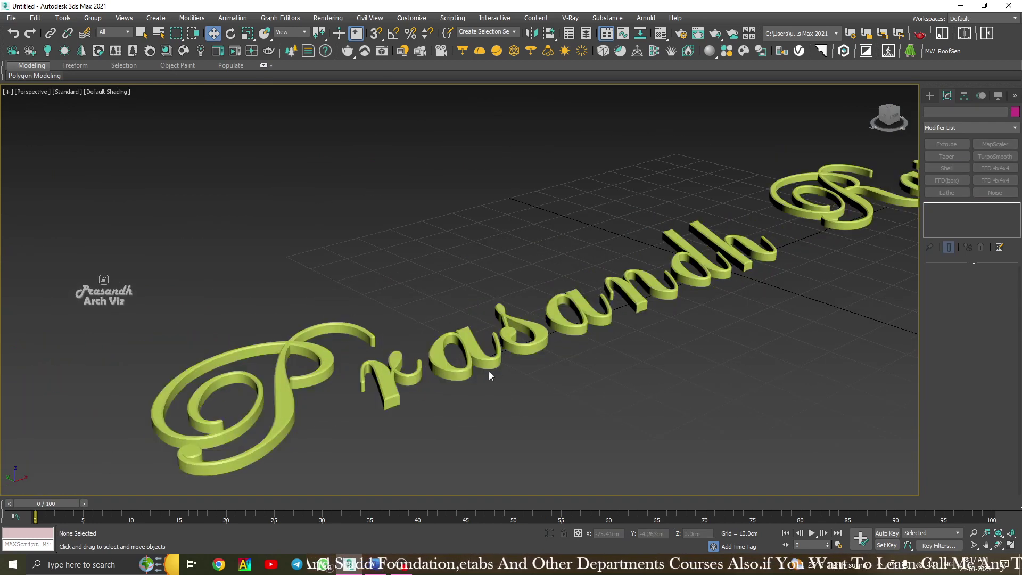
{"action": "left_click", "coordinate": [542, 343]}
{"action": "scroll", "coordinate": [543, 343], "scroll_direction": "up", "scroll_amount": 5}
{"action": "scroll", "coordinate": [541, 342], "scroll_direction": "up", "scroll_amount": 3}
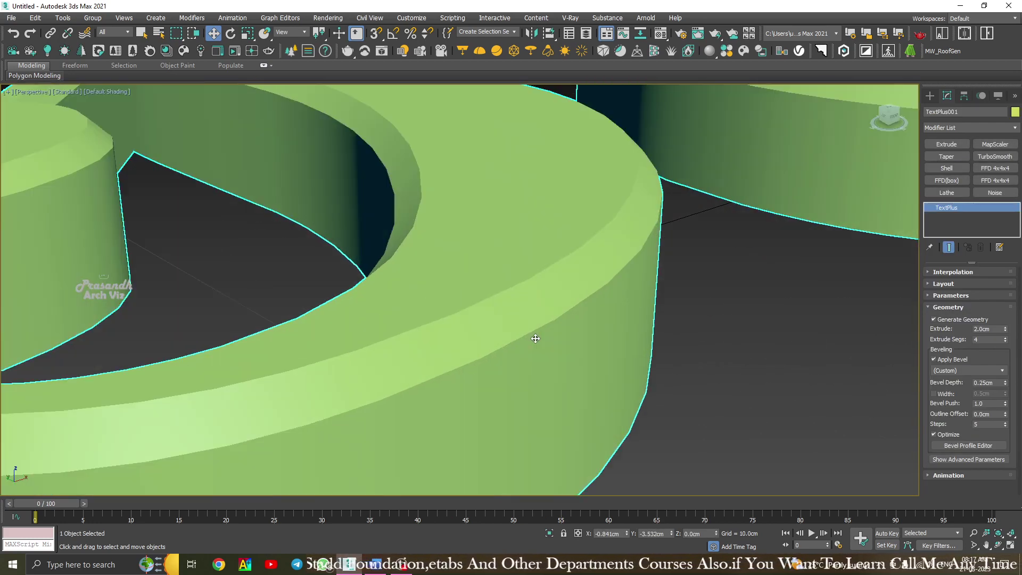
{"action": "scroll", "coordinate": [519, 330], "scroll_direction": "down", "scroll_amount": 3}
{"action": "mouse_move", "coordinate": [517, 329]}
{"action": "middle_mouse_down"}
{"action": "mouse_move", "coordinate": [846, 196]}
{"action": "mouse_move", "coordinate": [917, 229]}
{"action": "middle_mouse_up"}
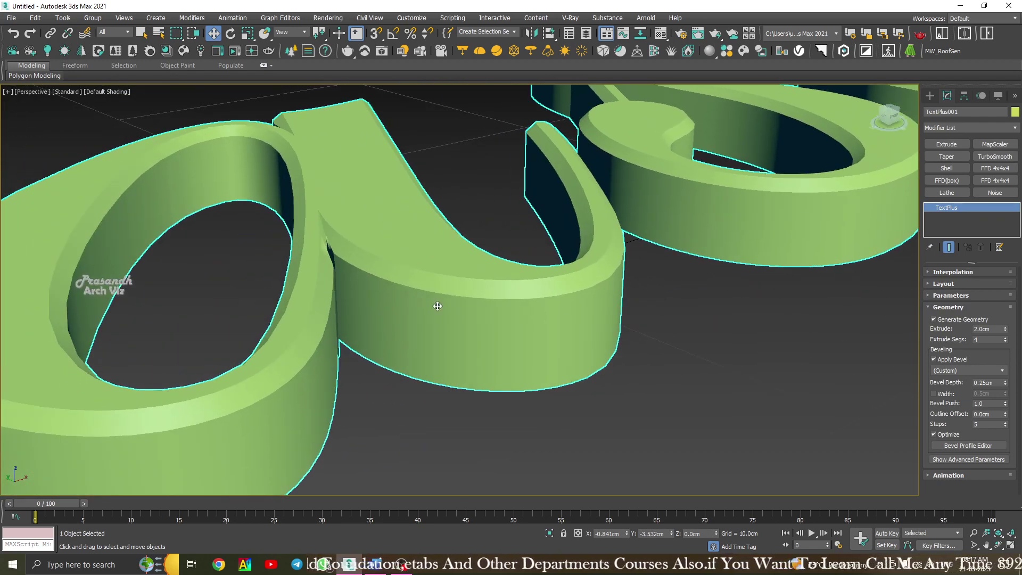
{"action": "mouse_move", "coordinate": [438, 305]}
{"action": "middle_mouse_down"}
{"action": "mouse_move", "coordinate": [614, 247]}
{"action": "mouse_move", "coordinate": [626, 272]}
{"action": "middle_mouse_up"}
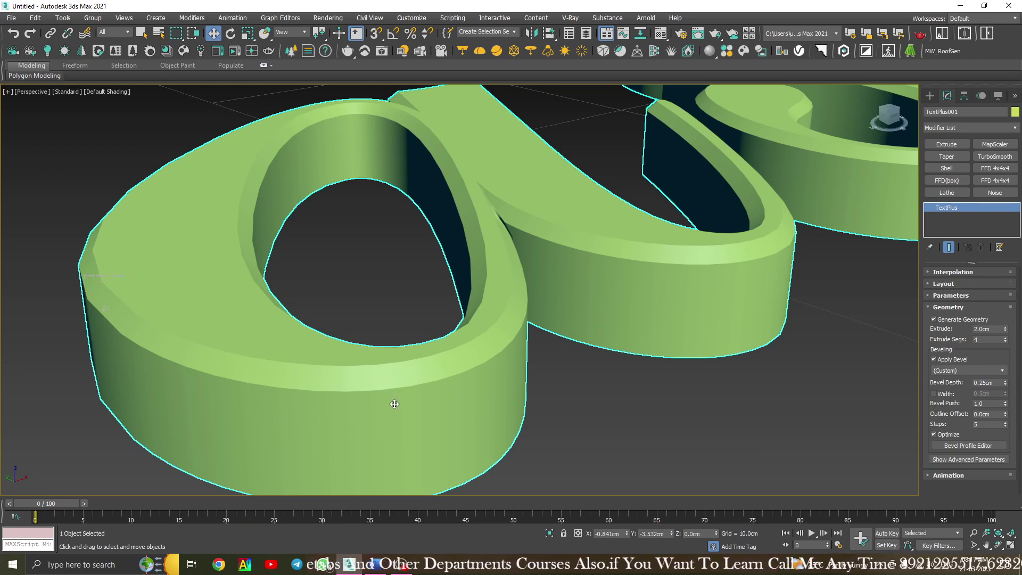
Preview the Concave, Convex, TwoStep, ThreeStep and Ogee bevel presets on the text.
{"action": "left_click", "coordinate": [956, 369]}
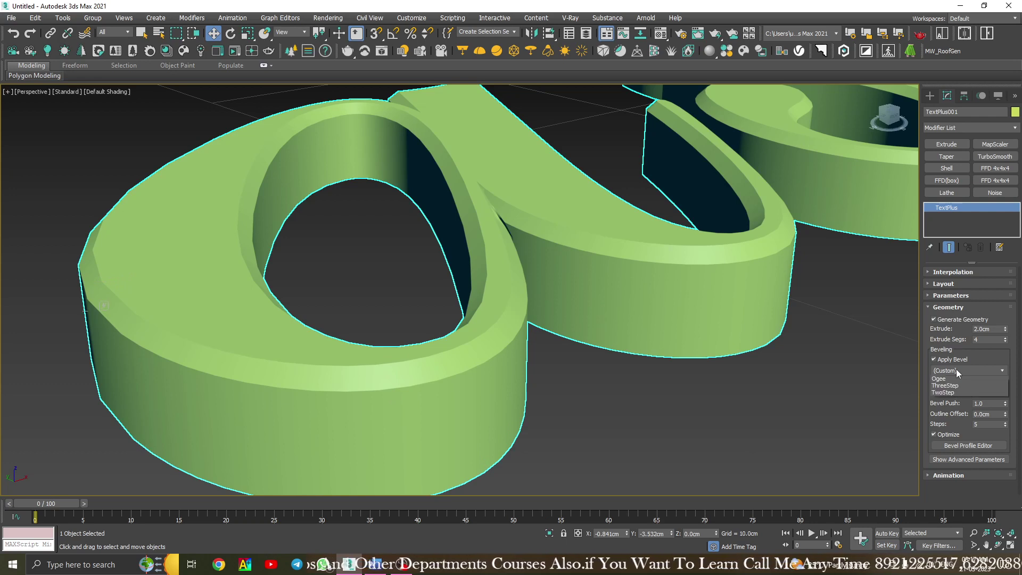
{"action": "left_click", "coordinate": [957, 367]}
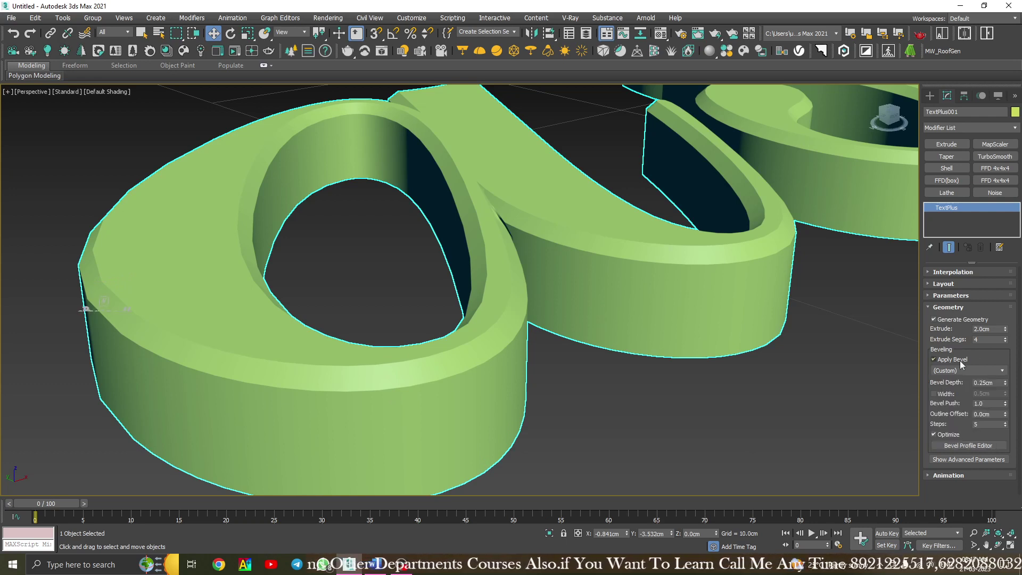
{"action": "left_click", "coordinate": [967, 371]}
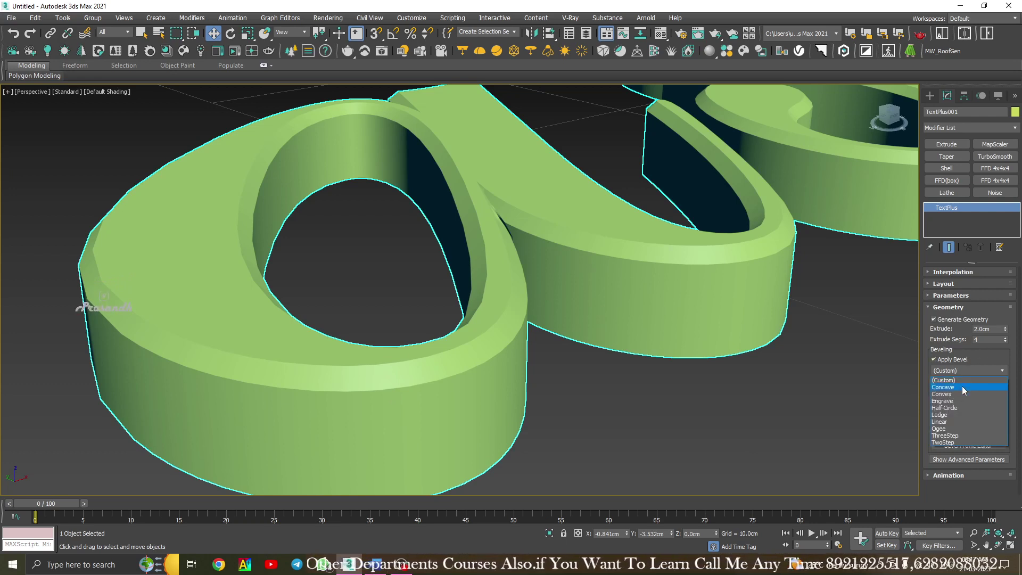
{"action": "left_click", "coordinate": [962, 387]}
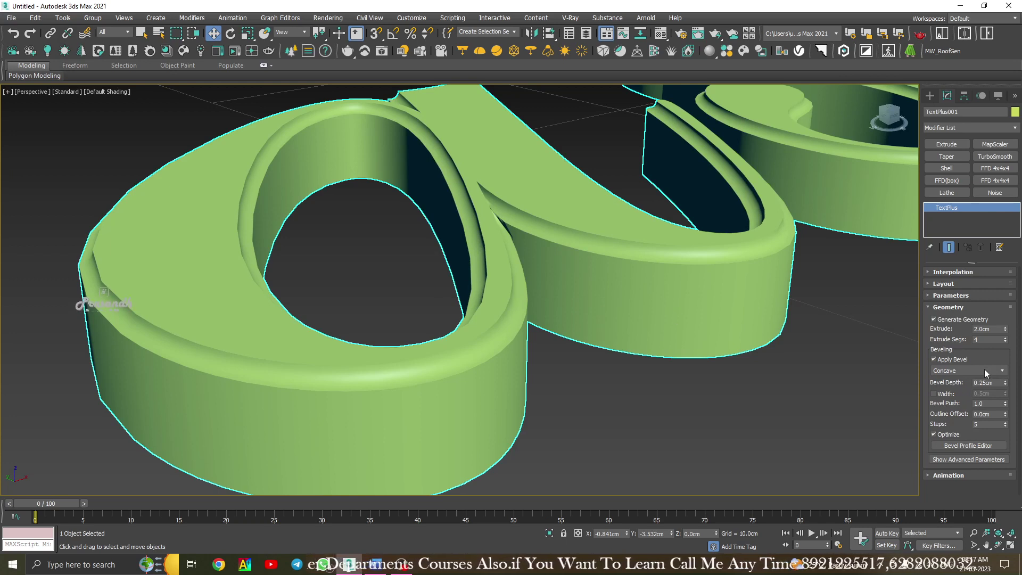
{"action": "left_click", "coordinate": [983, 369]}
{"action": "left_click", "coordinate": [970, 394]}
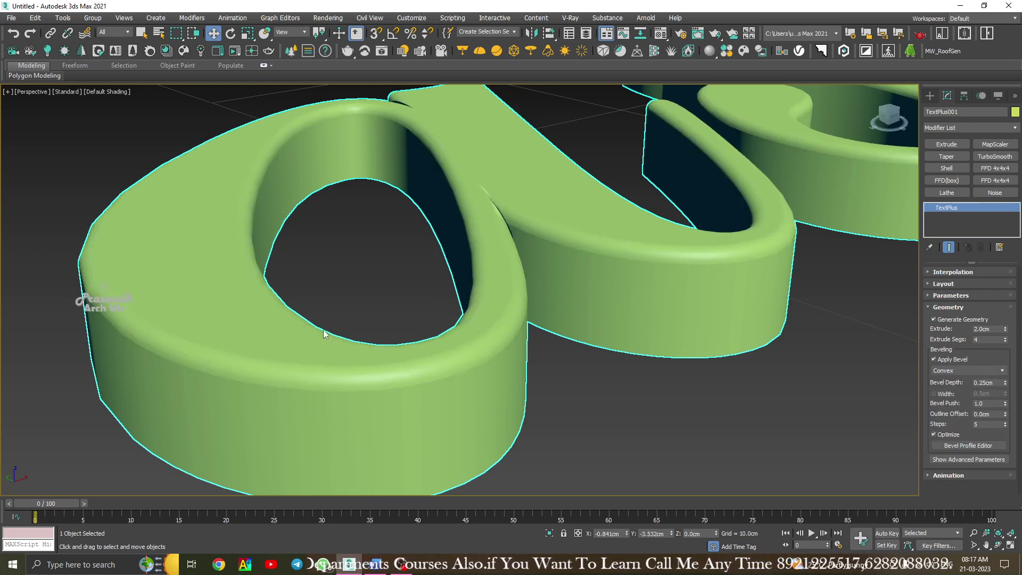
{"action": "left_click", "coordinate": [988, 368]}
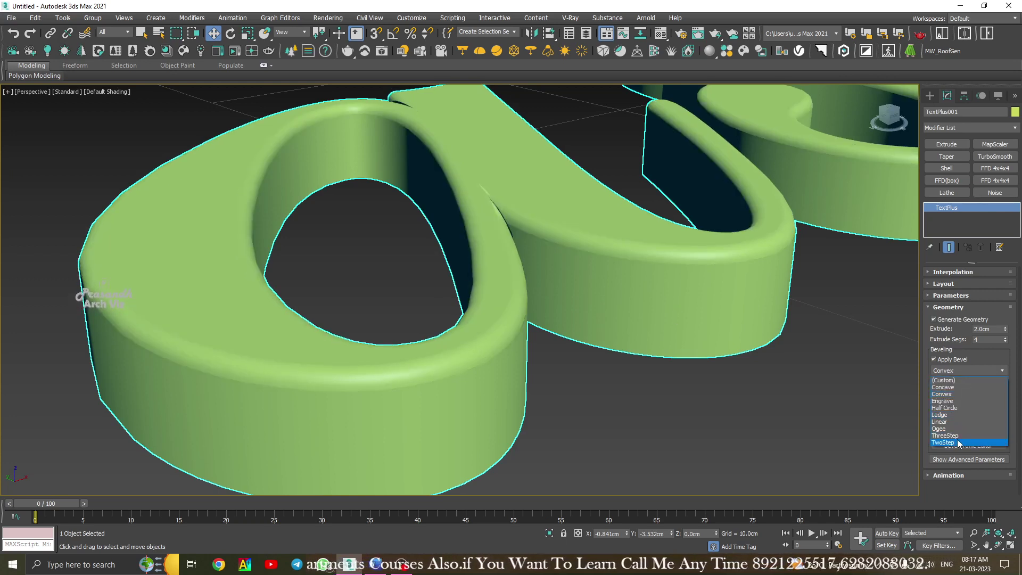
{"action": "left_click", "coordinate": [956, 439]}
{"action": "left_click", "coordinate": [976, 369]}
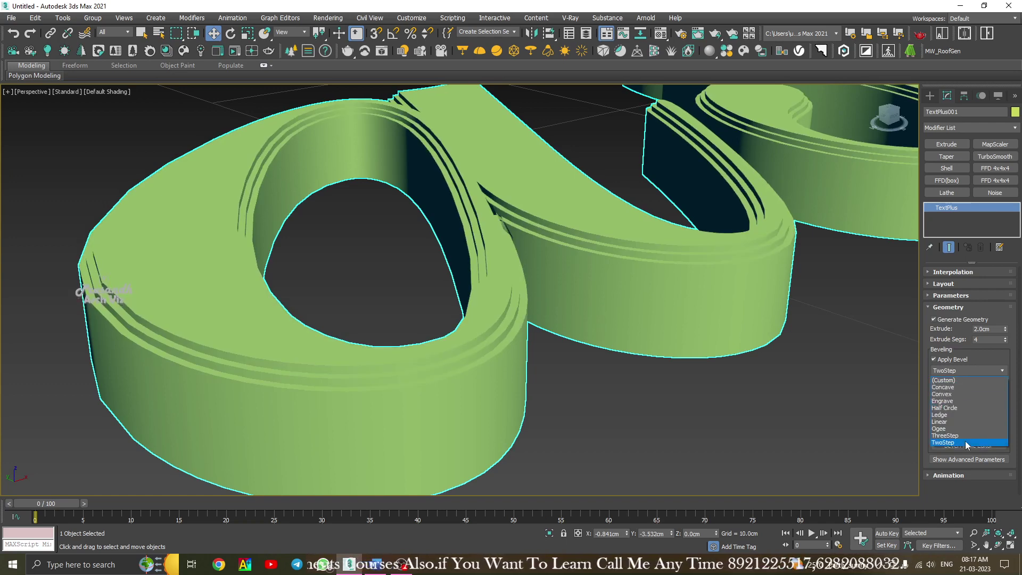
{"action": "left_click", "coordinate": [963, 436]}
{"action": "left_click", "coordinate": [970, 368]}
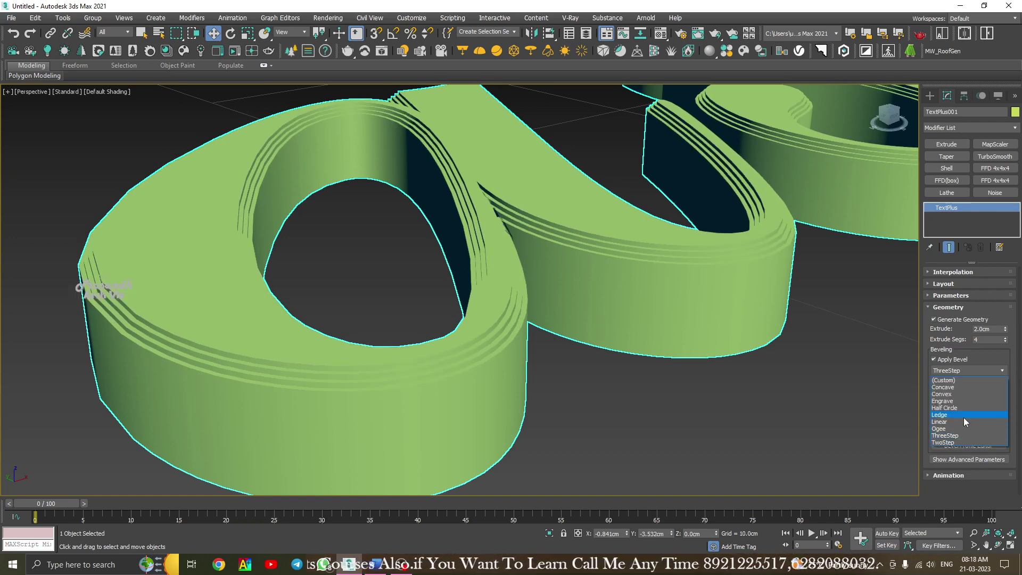
{"action": "left_click", "coordinate": [962, 428]}
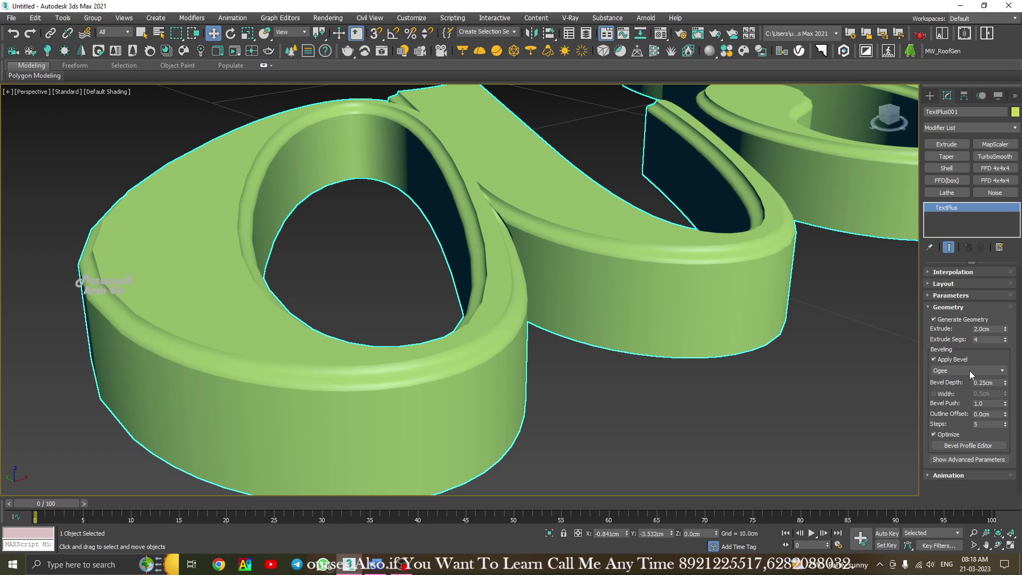
Preview Linear, Half Circle and Engrave, then settle on Concave with 0.5cm Width enabled.
{"action": "left_click", "coordinate": [969, 371]}
{"action": "left_click", "coordinate": [959, 422]}
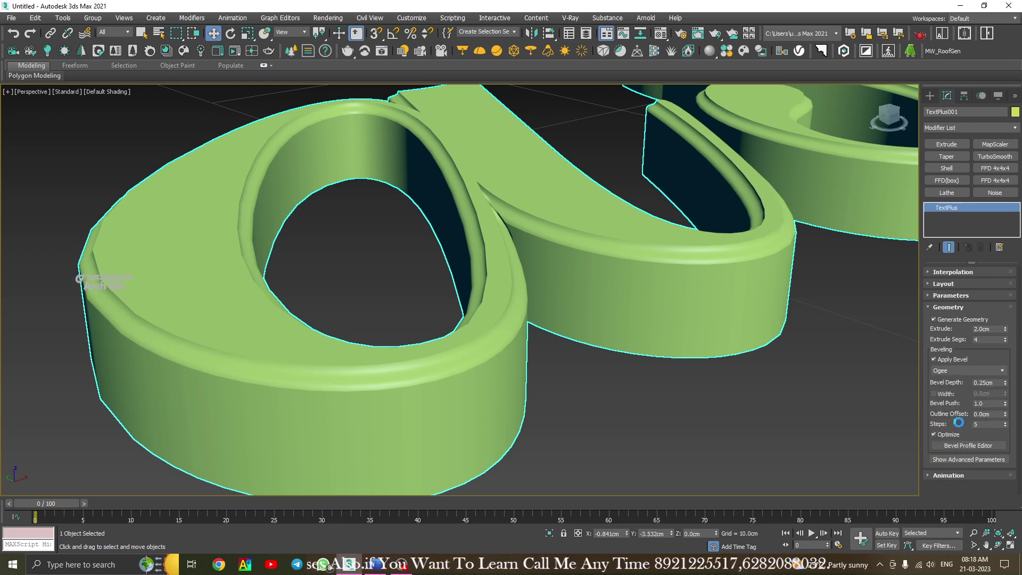
{"action": "left_click", "coordinate": [964, 369]}
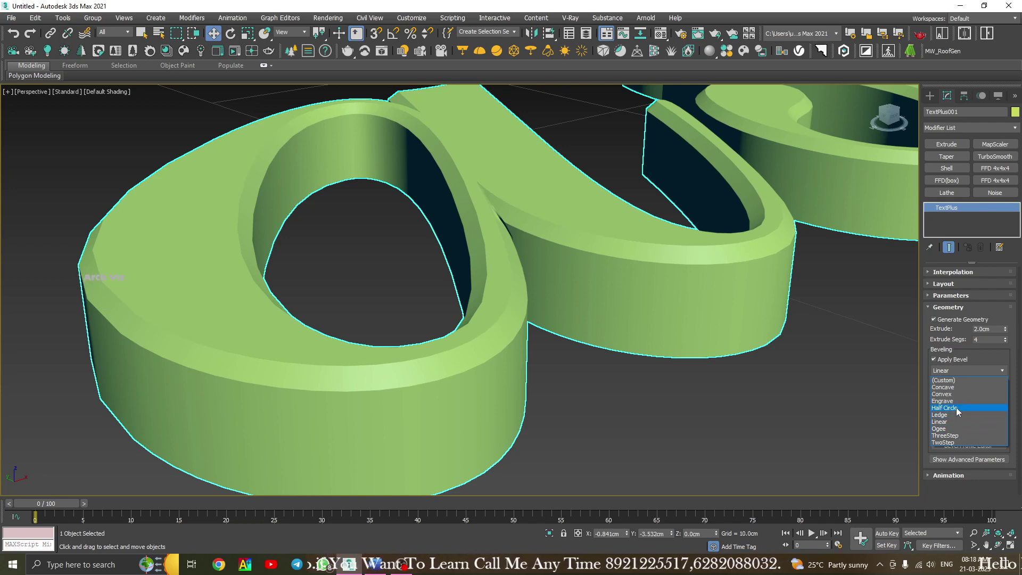
{"action": "left_click", "coordinate": [956, 408]}
{"action": "left_click", "coordinate": [967, 369]}
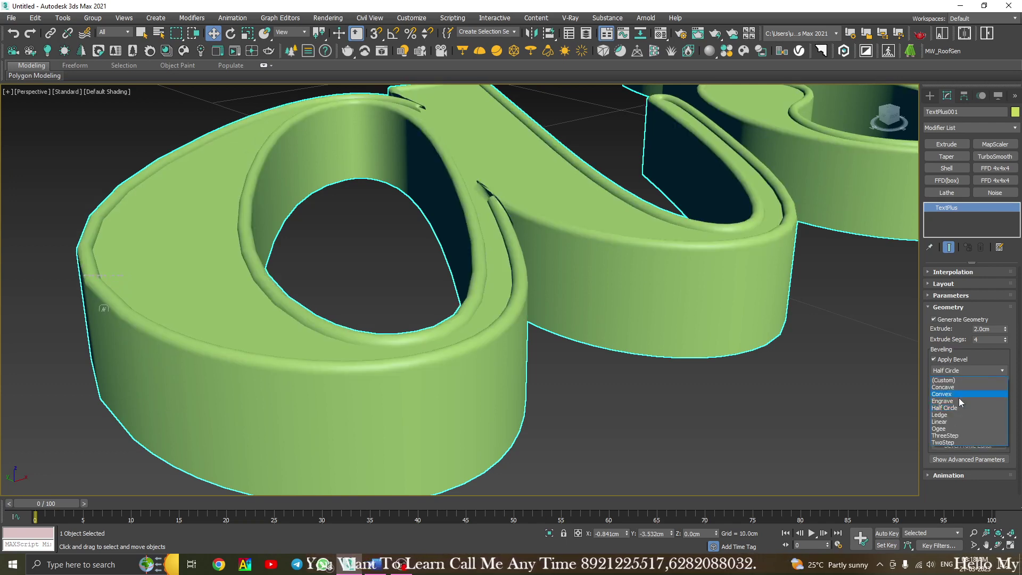
{"action": "left_click", "coordinate": [959, 401]}
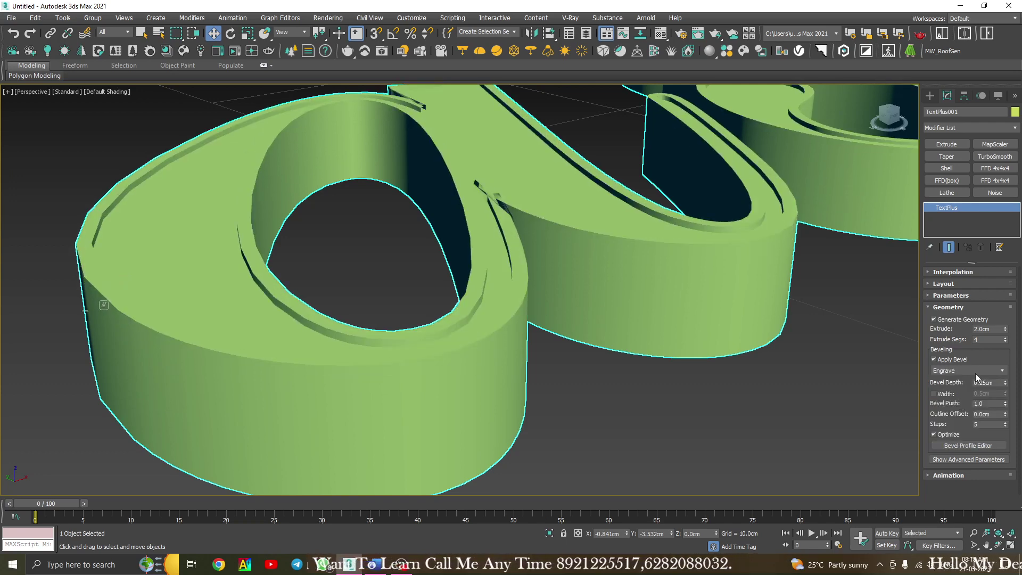
{"action": "left_click", "coordinate": [977, 373]}
{"action": "left_click", "coordinate": [974, 387]}
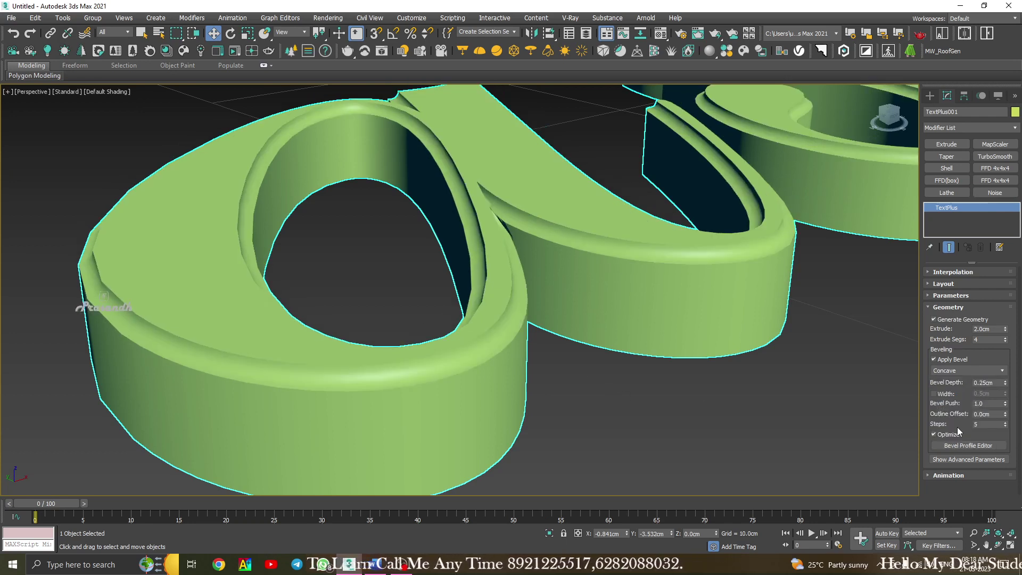
{"action": "left_click", "coordinate": [933, 393]}
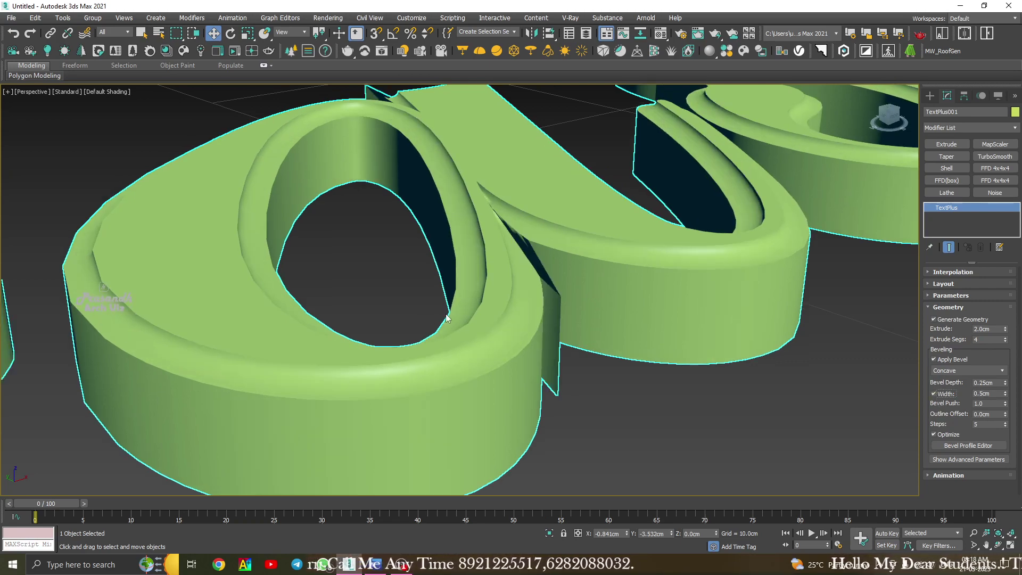
Turn the separate bevel width back off and pan over the letter a.
{"action": "scroll", "coordinate": [475, 323], "scroll_direction": "down", "scroll_amount": 5}
{"action": "scroll", "coordinate": [433, 255], "scroll_direction": "up", "scroll_amount": 4}
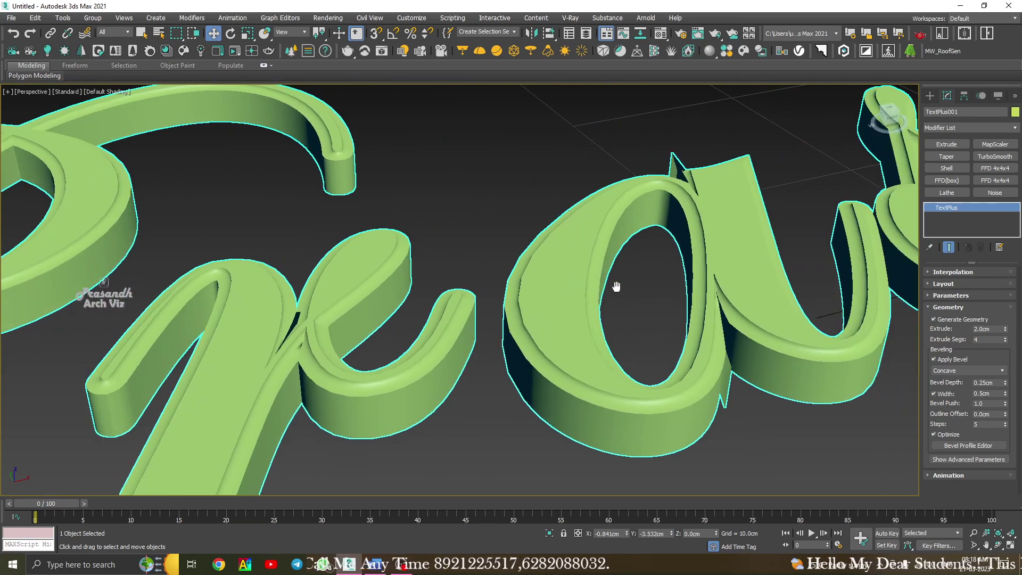
{"action": "scroll", "coordinate": [627, 291], "scroll_direction": "up", "scroll_amount": 2}
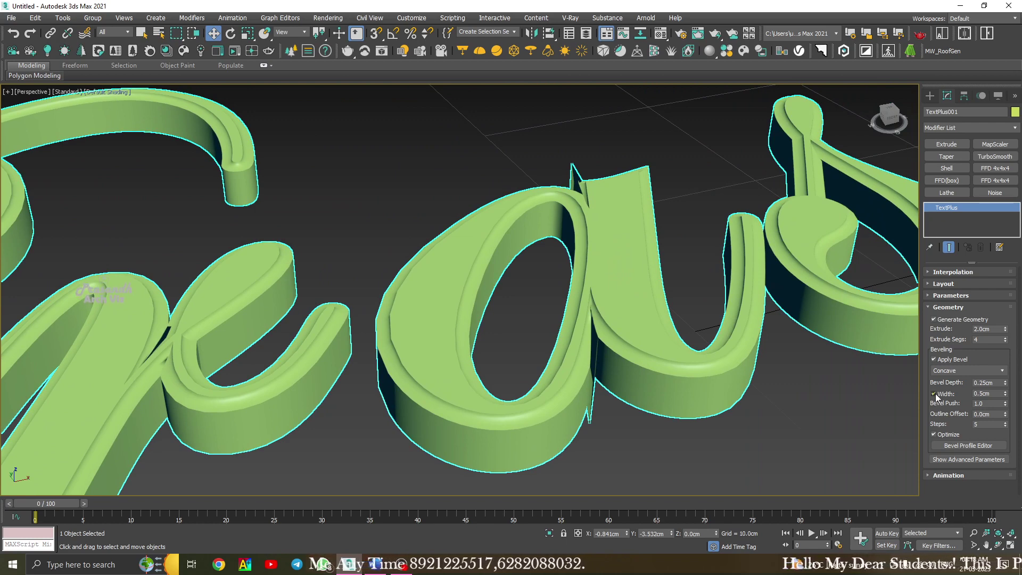
{"action": "left_click", "coordinate": [934, 394]}
{"action": "scroll", "coordinate": [495, 304], "scroll_direction": "up", "scroll_amount": 5}
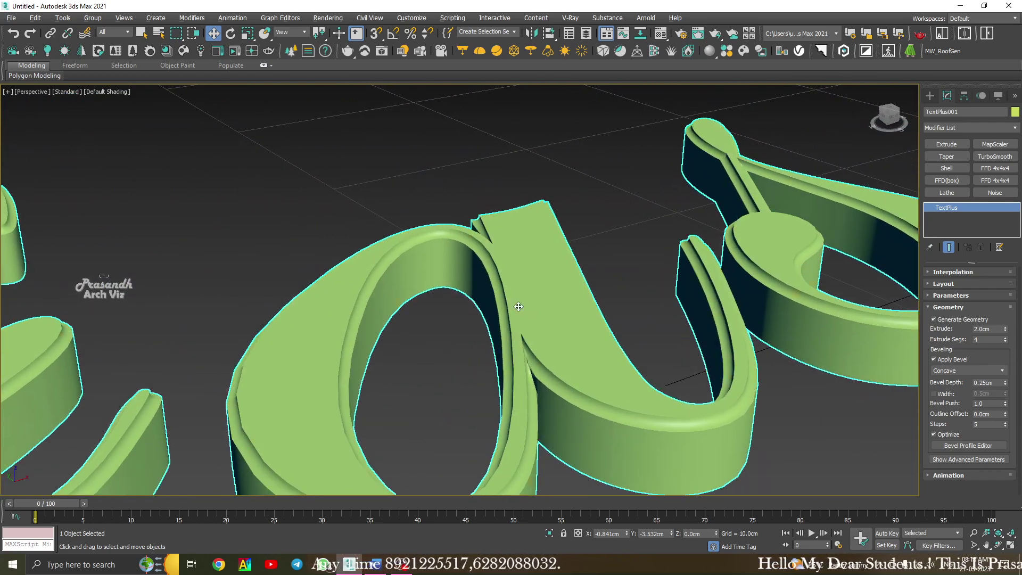
{"action": "scroll", "coordinate": [518, 306], "scroll_direction": "down", "scroll_amount": 4}
{"action": "scroll", "coordinate": [487, 389], "scroll_direction": "up", "scroll_amount": 5}
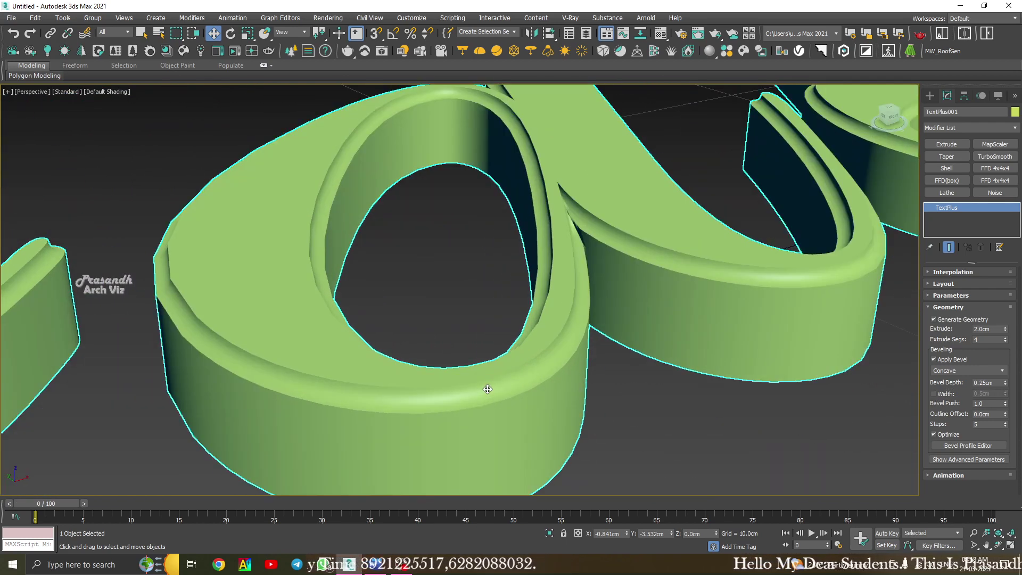
{"action": "middle_click_drag", "start_coordinate": [488, 389], "coordinate": [519, 372]}
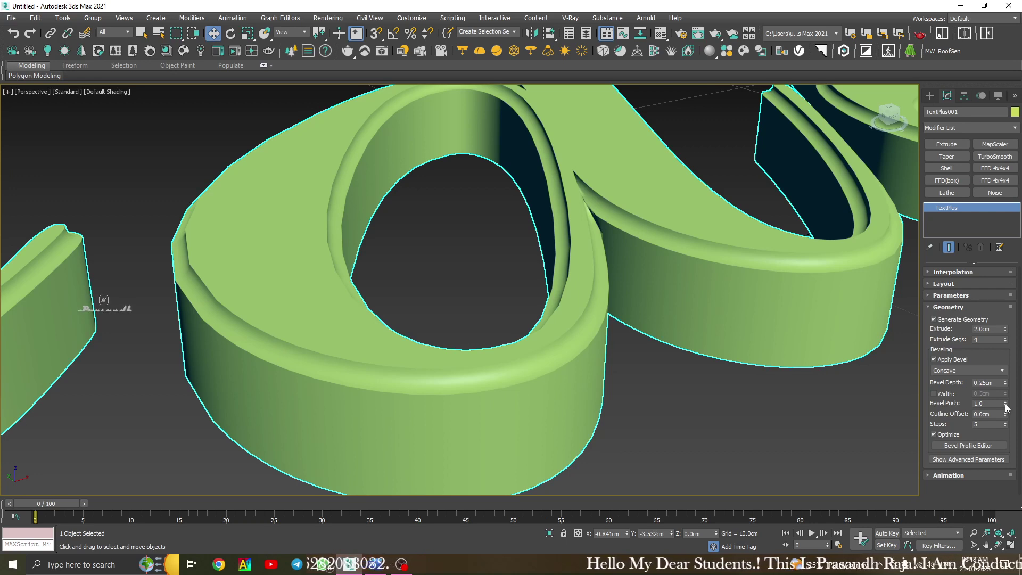
Set Bevel Push to 0.54, Outline Offset to 0.0cm and bevel Steps to 14.
{"action": "left_click_drag", "start_coordinate": [1005, 407], "coordinate": [1, 431]}
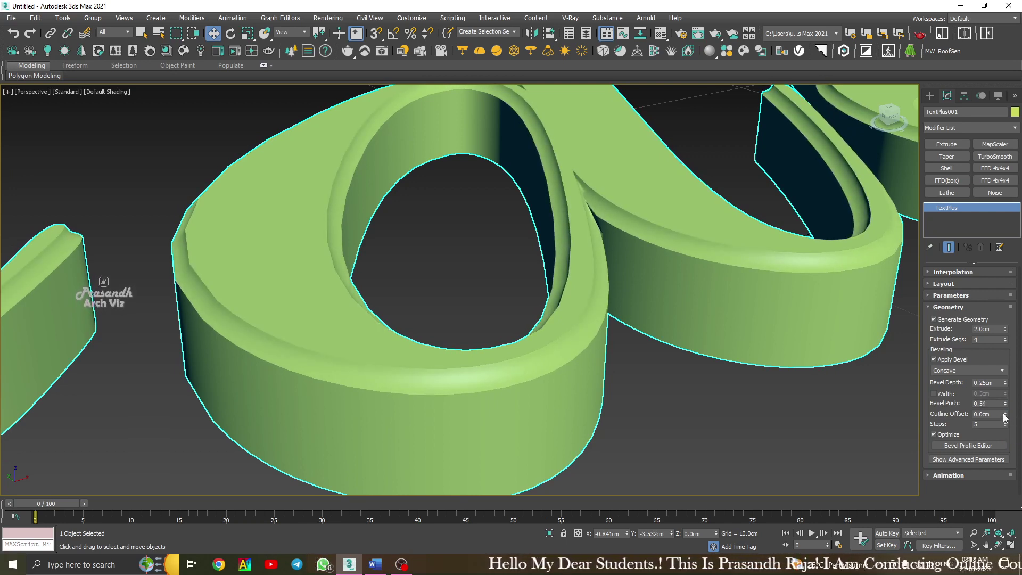
{"action": "left_click_drag", "start_coordinate": [1004, 415], "coordinate": [951, 416]}
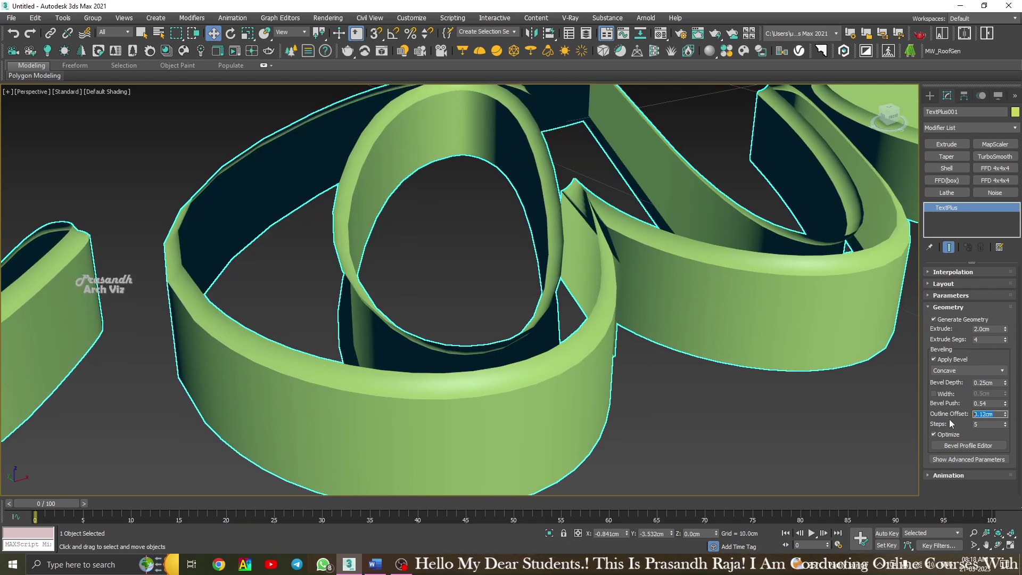
{"action": "type", "text": "0"}
{"action": "key", "text": "Return"}
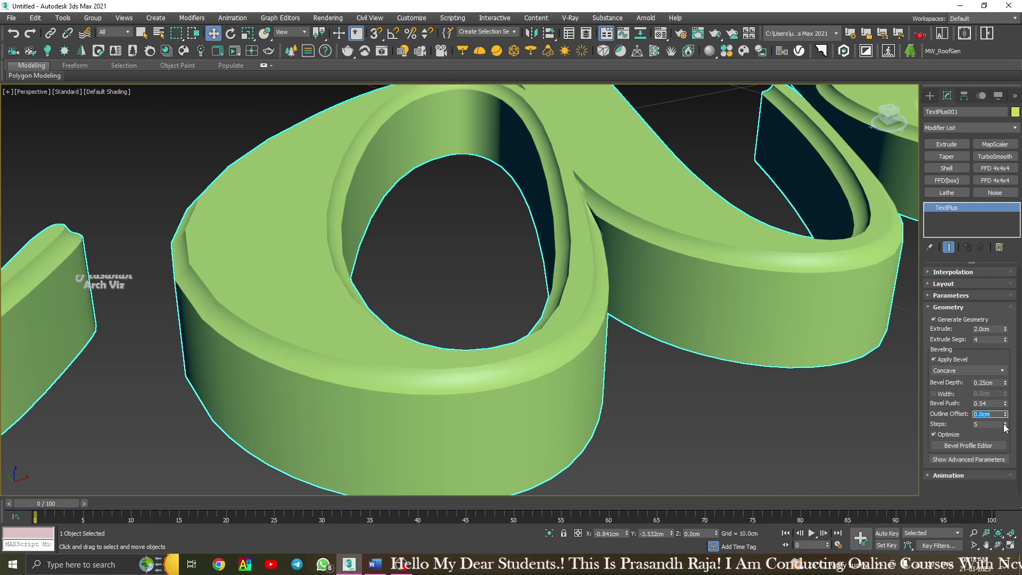
{"action": "left_click_drag", "start_coordinate": [1006, 424], "coordinate": [1006, 424]}
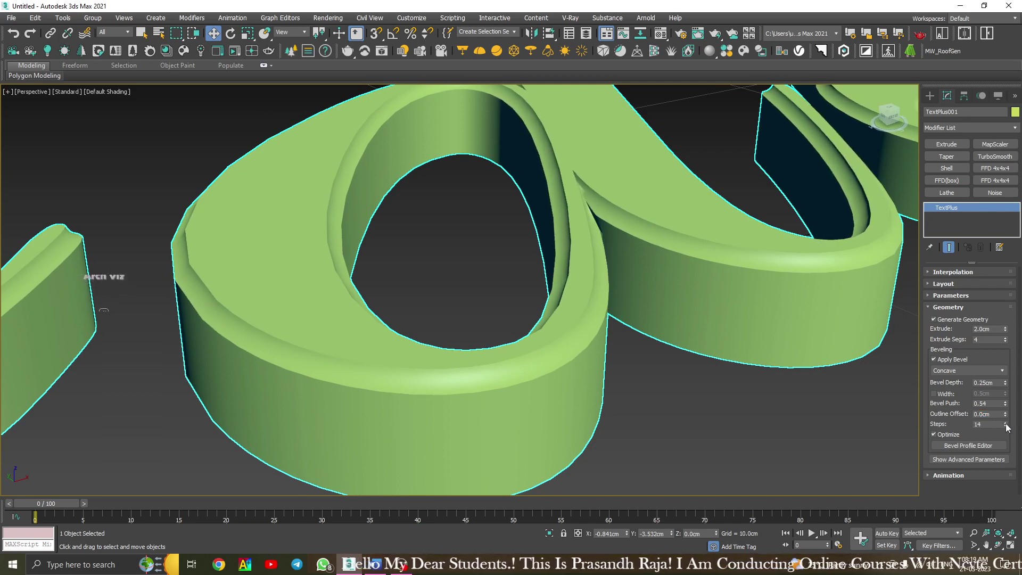
{"action": "mouse_move", "coordinate": [698, 408]}
{"action": "middle_mouse_down"}
{"action": "mouse_move", "coordinate": [650, 387]}
{"action": "mouse_move", "coordinate": [700, 397]}
{"action": "middle_mouse_up"}
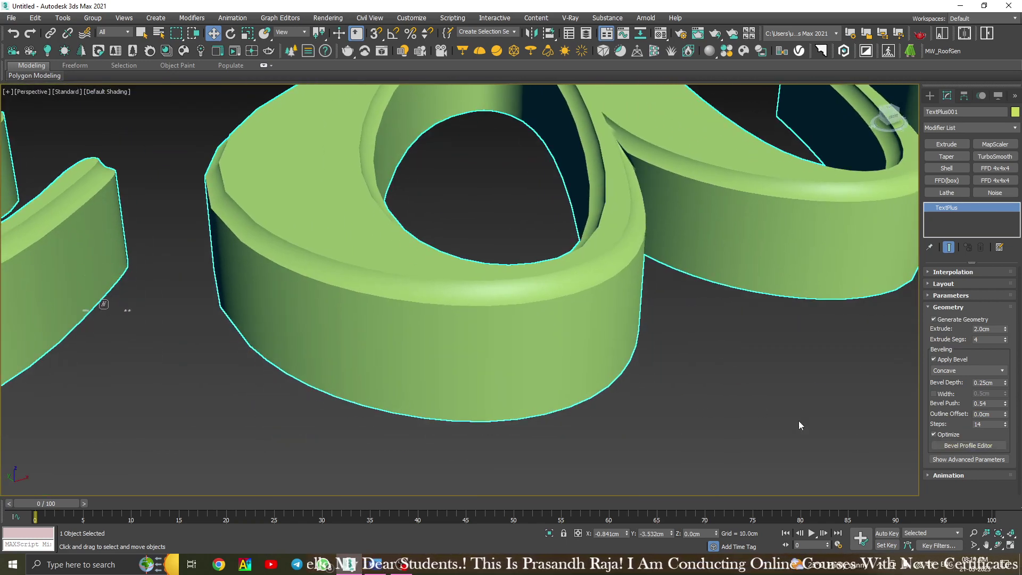
{"action": "middle_click_drag", "start_coordinate": [602, 329], "coordinate": [444, 399]}
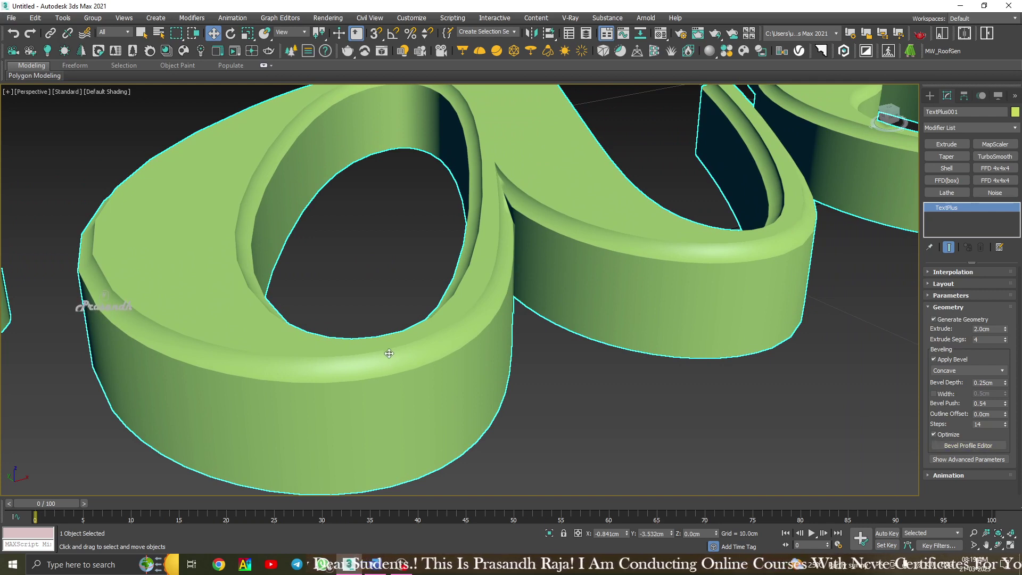
Open the Bevel Profile Editor, then move and enlarge it beside the text.
{"action": "left_click", "coordinate": [963, 445]}
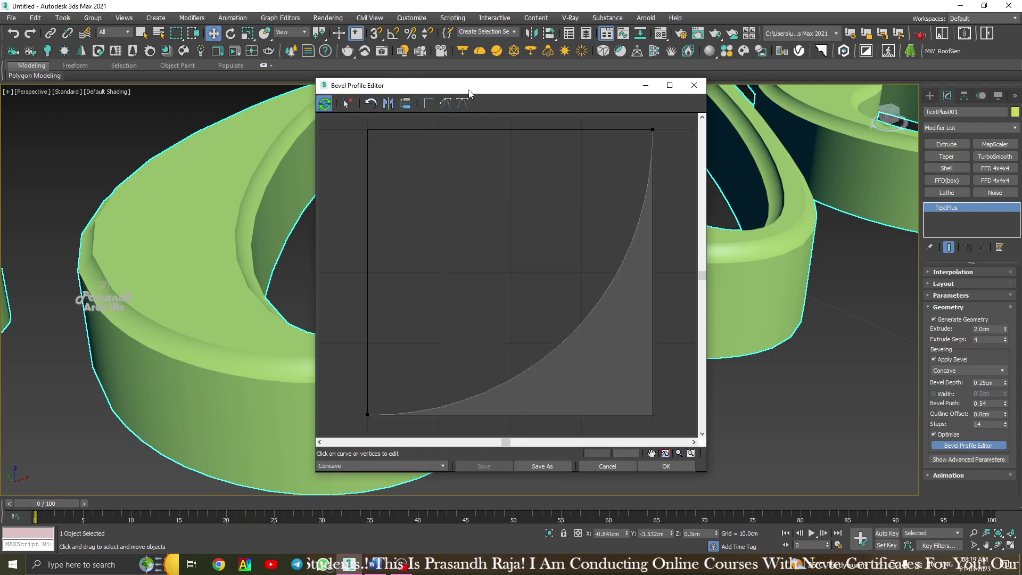
{"action": "left_click_drag", "start_coordinate": [470, 93], "coordinate": [694, 80]}
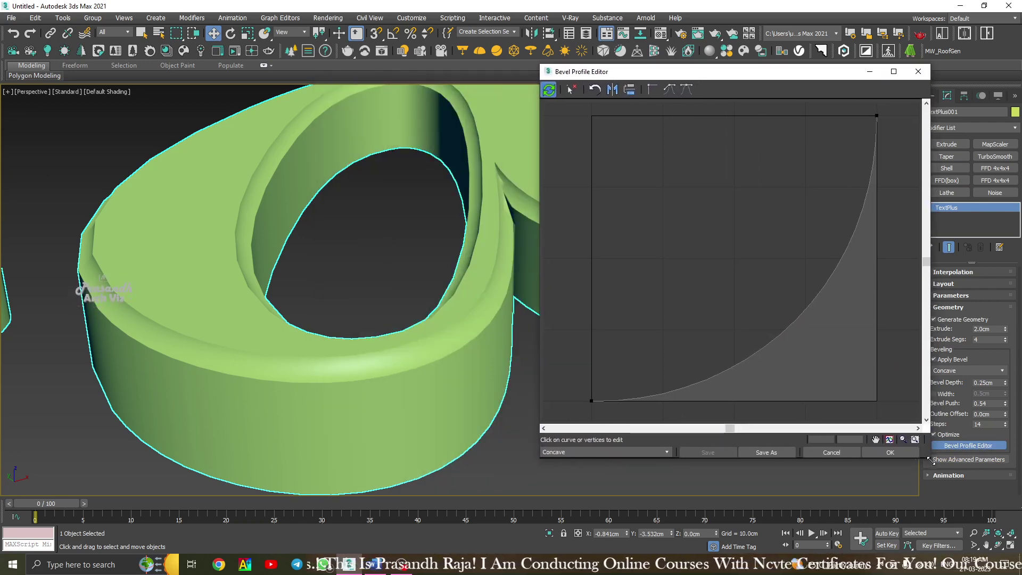
{"action": "left_click_drag", "start_coordinate": [930, 459], "coordinate": [993, 505]}
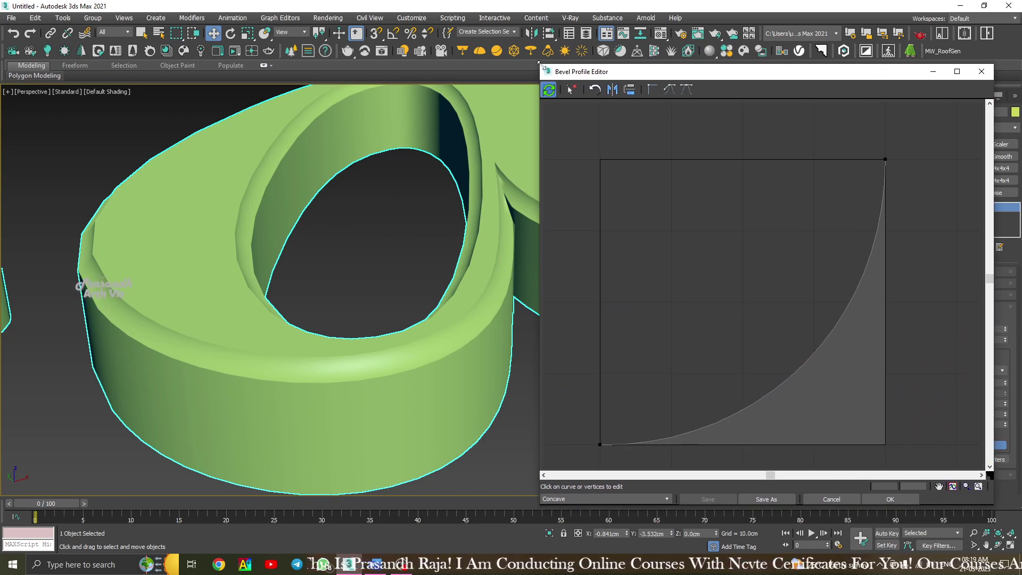
{"action": "left_click_drag", "start_coordinate": [538, 63], "coordinate": [471, 40]}
{"action": "scroll", "coordinate": [370, 165], "scroll_direction": "up", "scroll_amount": 5}
{"action": "middle_click_drag", "start_coordinate": [369, 165], "coordinate": [253, 167]}
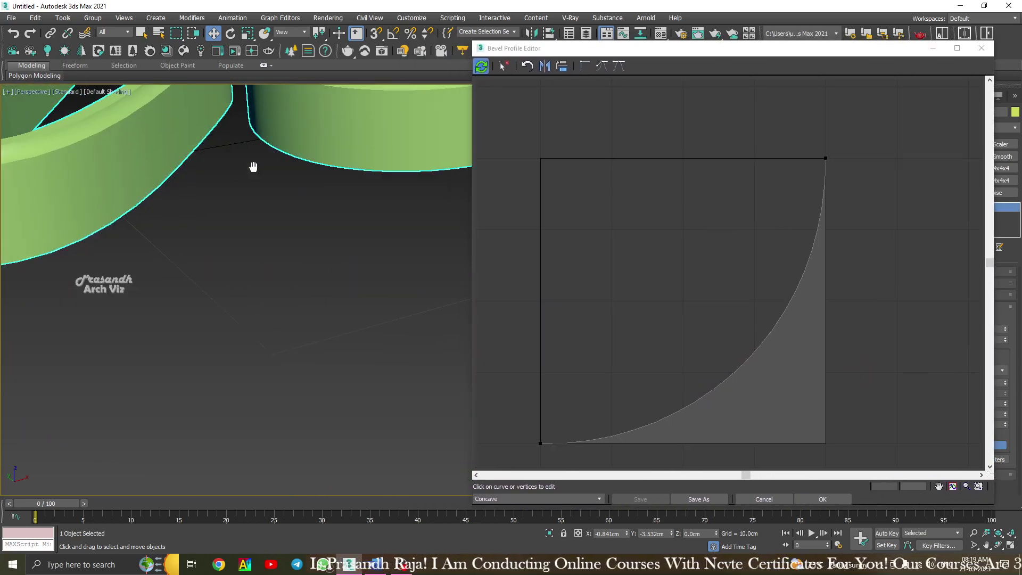
{"action": "scroll", "coordinate": [340, 174], "scroll_direction": "down", "scroll_amount": 5}
{"action": "left_click_drag", "start_coordinate": [657, 48], "coordinate": [646, 27]}
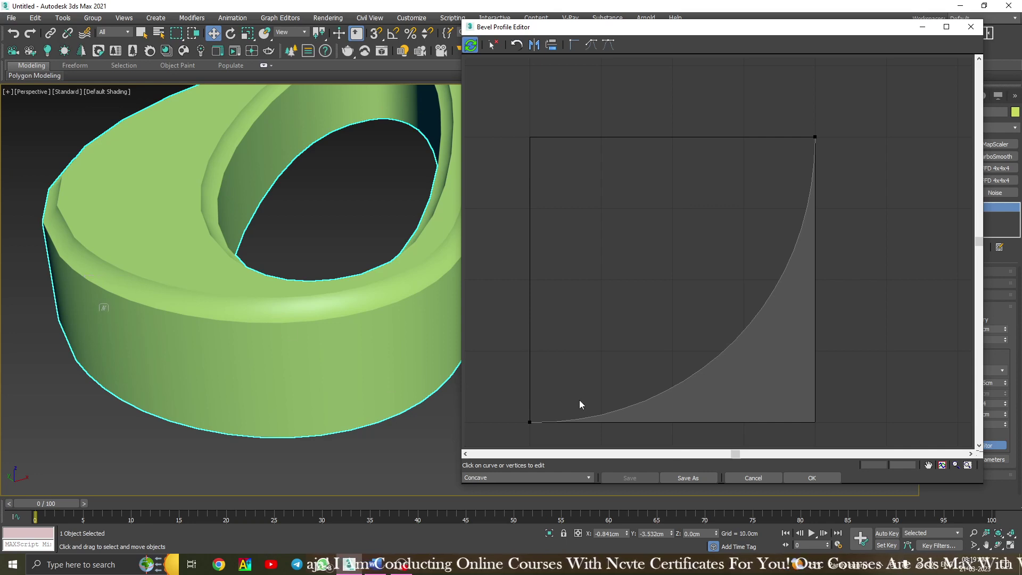
Add a point to the profile curve, delete it, and pull a new middle point up-left.
{"action": "left_click", "coordinate": [721, 354]}
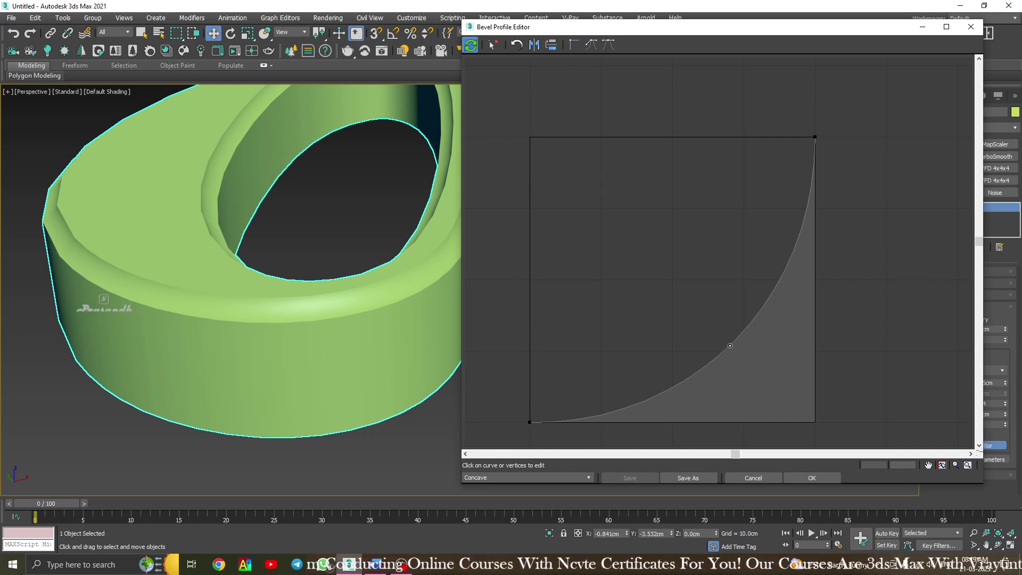
{"action": "left_click", "coordinate": [729, 345]}
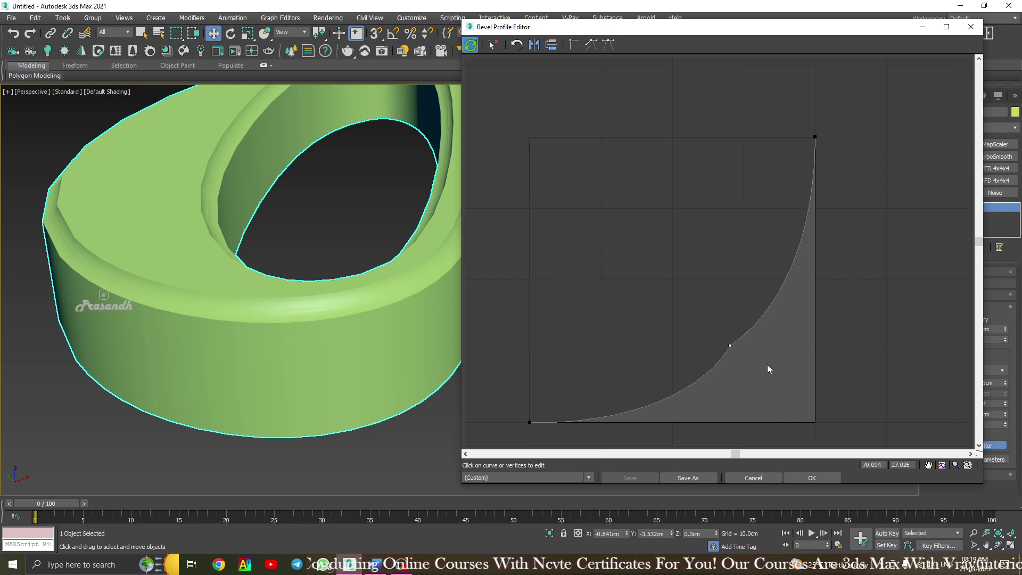
{"action": "scroll", "coordinate": [113, 273], "scroll_direction": "up", "scroll_amount": 5}
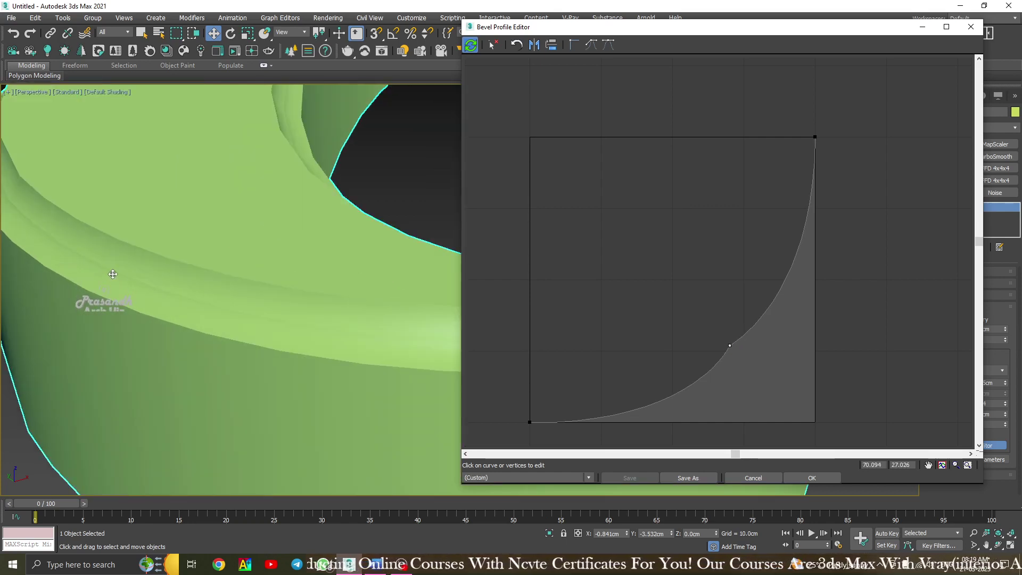
{"action": "key", "text": "Delete"}
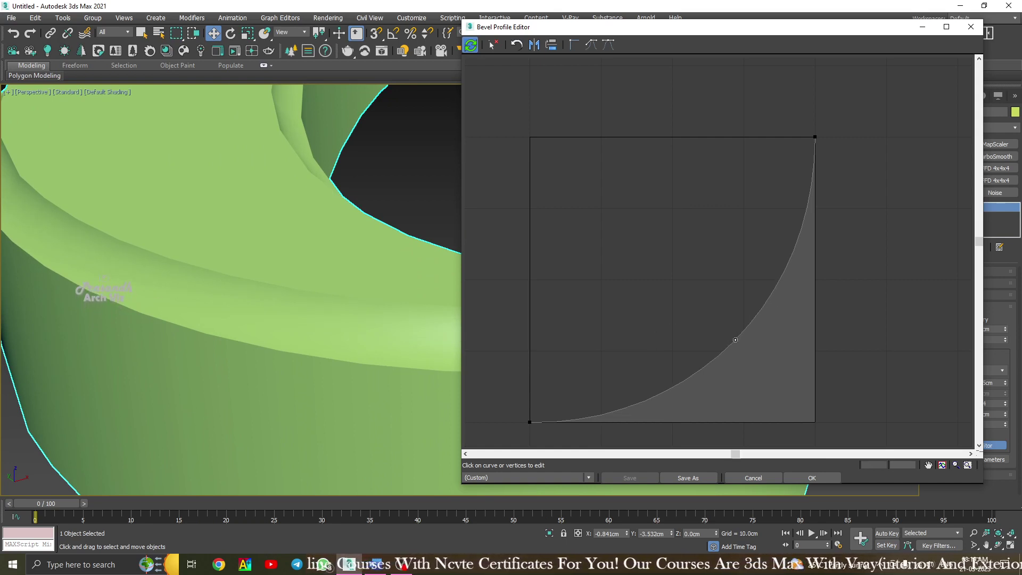
{"action": "left_click", "coordinate": [734, 340]}
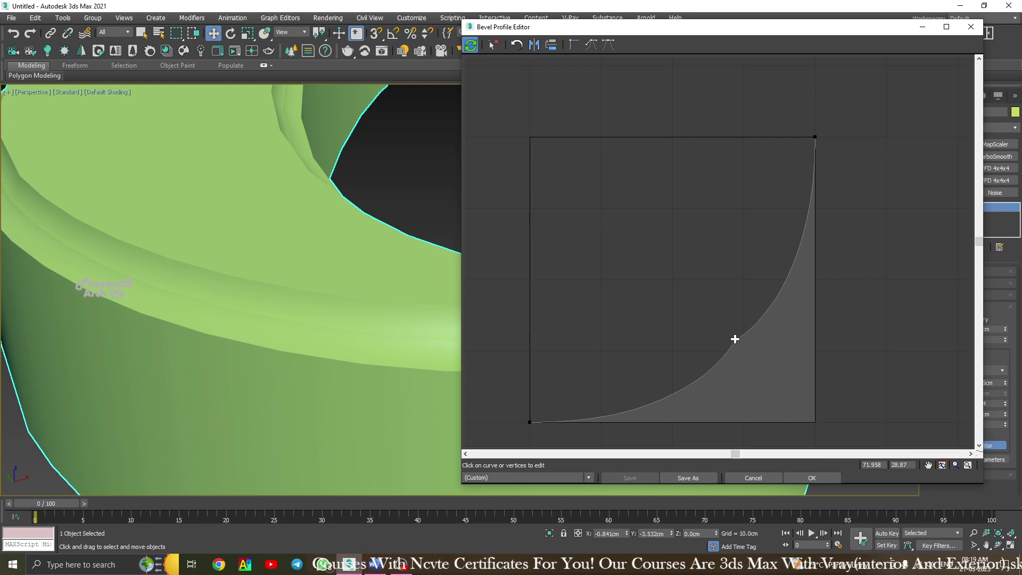
{"action": "left_click_drag", "start_coordinate": [735, 338], "coordinate": [653, 281]}
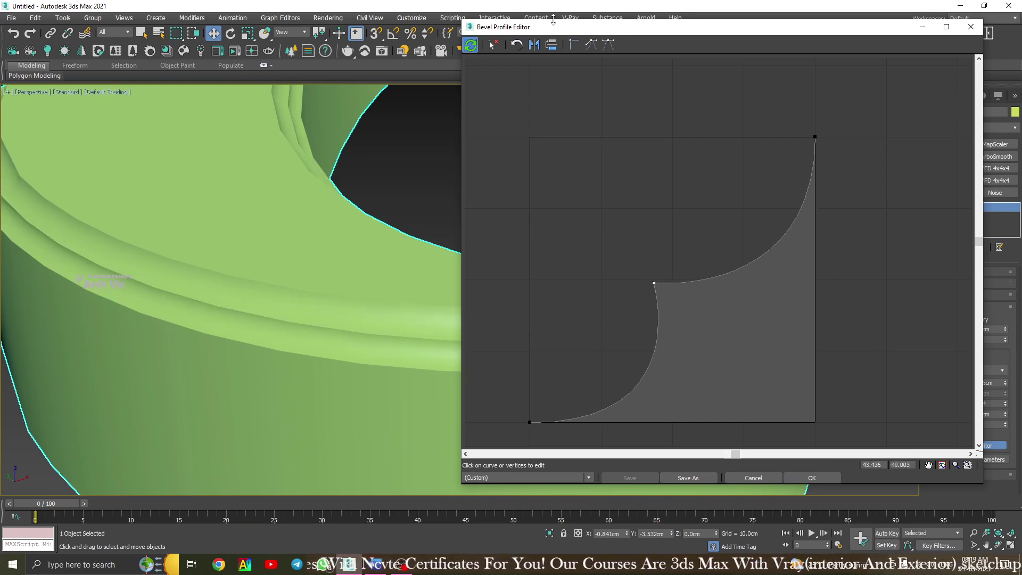
Make the middle point Bezier Smooth and shape its tangents into an S-bend.
{"action": "left_click", "coordinate": [609, 45]}
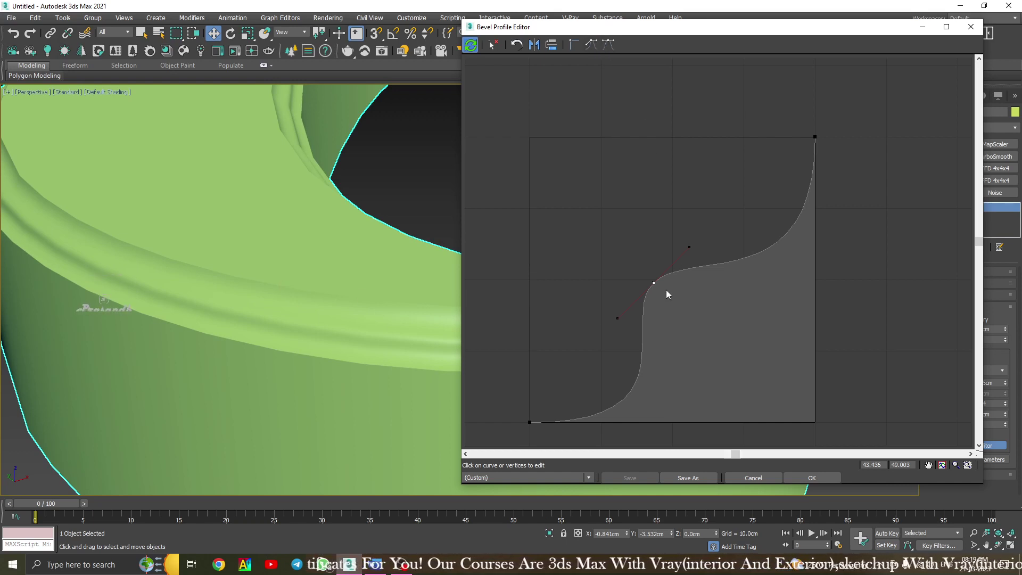
{"action": "left_click_drag", "start_coordinate": [653, 281], "coordinate": [704, 330]}
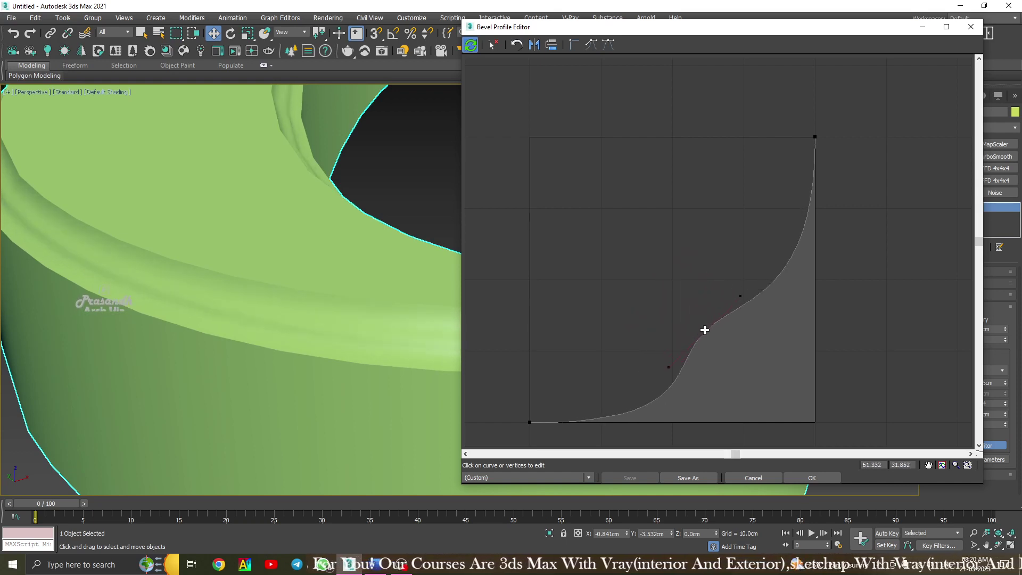
{"action": "left_click_drag", "start_coordinate": [742, 298], "coordinate": [737, 285]}
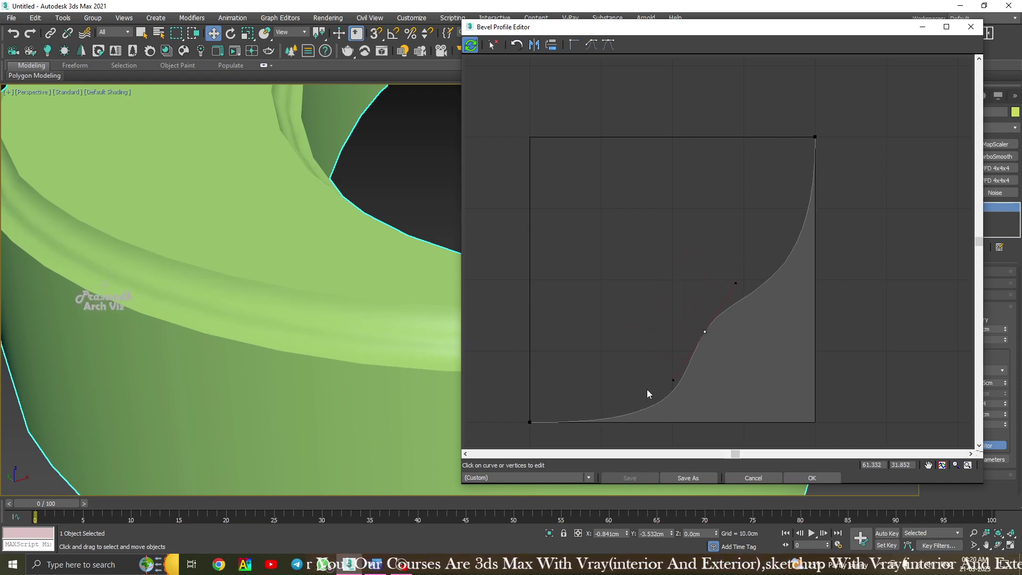
{"action": "mouse_move", "coordinate": [673, 381]}
{"action": "left_mouse_down"}
{"action": "mouse_move", "coordinate": [657, 365]}
{"action": "mouse_move", "coordinate": [667, 377]}
{"action": "left_mouse_up"}
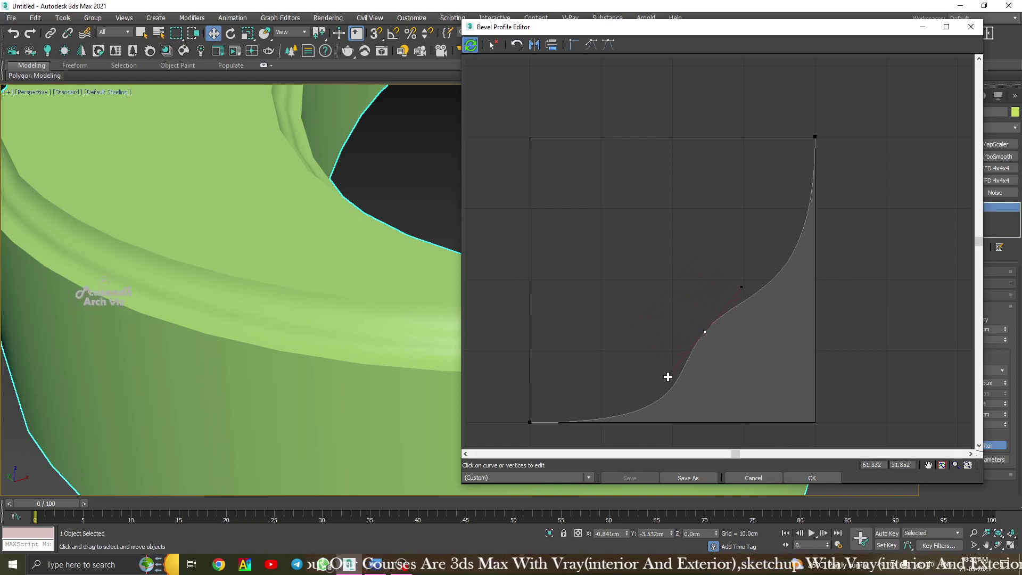
{"action": "left_click_drag", "start_coordinate": [739, 287], "coordinate": [751, 293]}
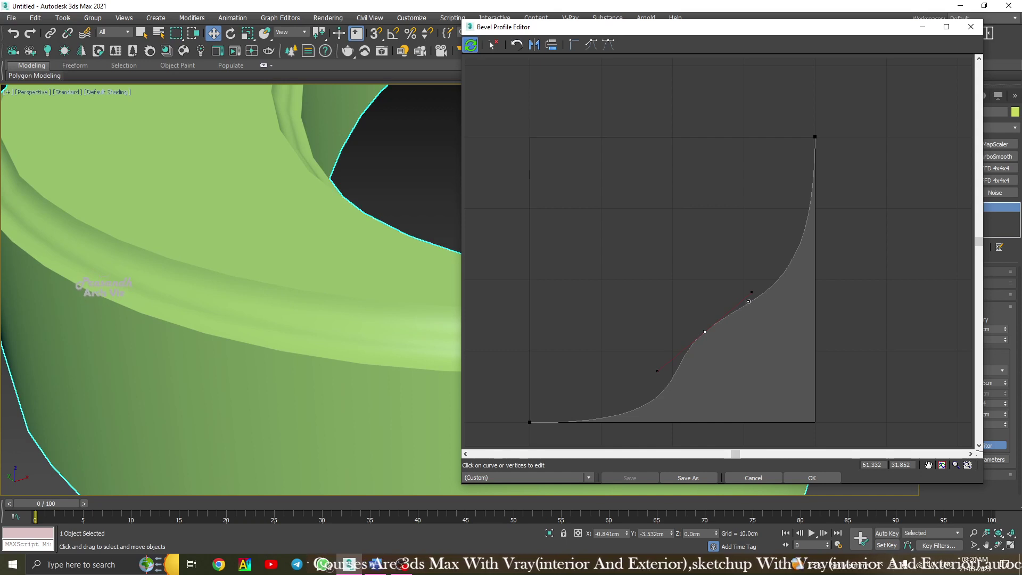
{"action": "left_click_drag", "start_coordinate": [704, 332], "coordinate": [714, 338]}
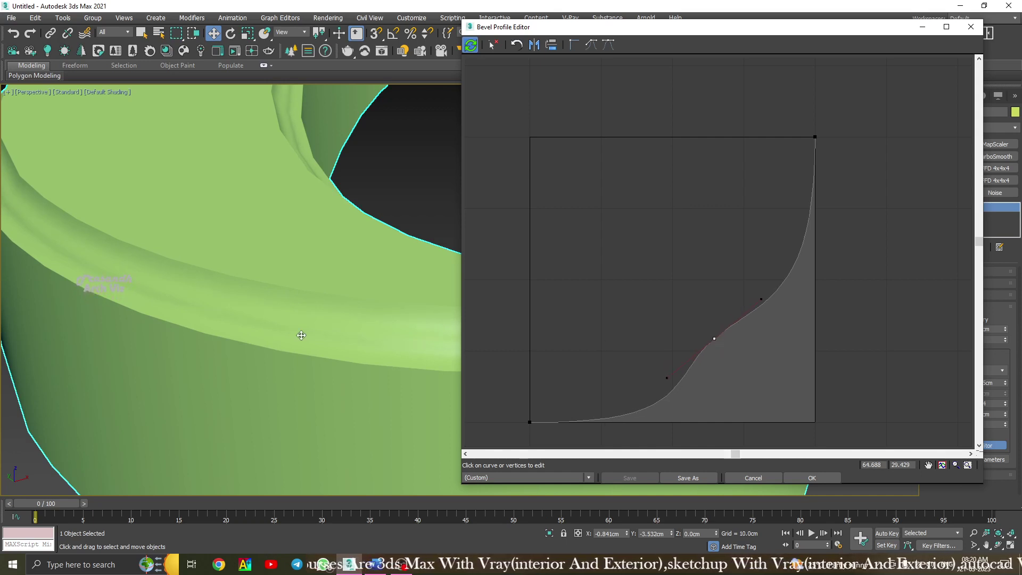
Refine the curve and nudge the middle point to about 67.297, 26.26.
{"action": "middle_click_drag", "start_coordinate": [296, 336], "coordinate": [269, 315], "text": "alt"}
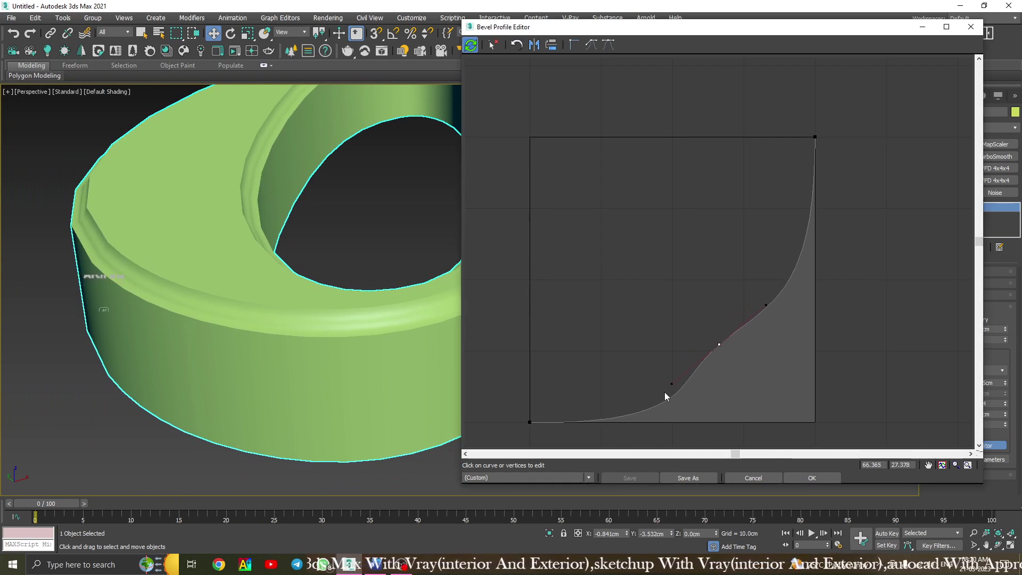
{"action": "left_click_drag", "start_coordinate": [671, 384], "coordinate": [675, 389]}
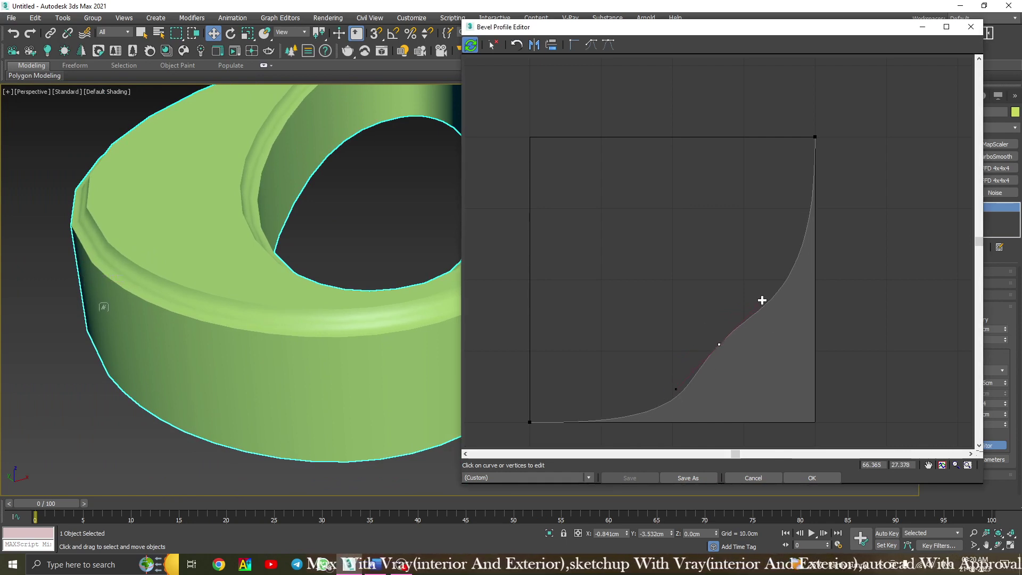
{"action": "left_click_drag", "start_coordinate": [761, 301], "coordinate": [764, 306]}
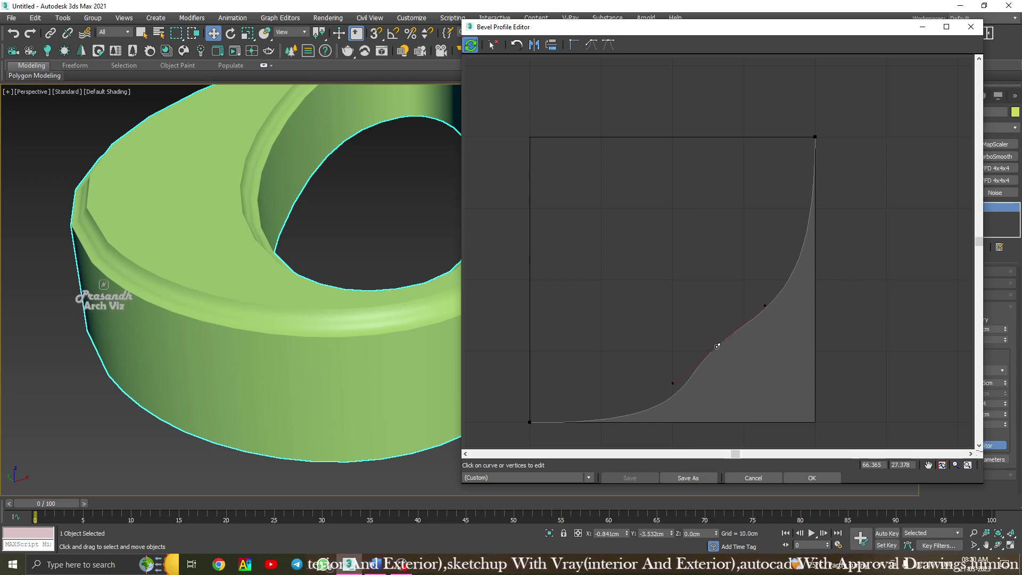
{"action": "left_click", "coordinate": [717, 346]}
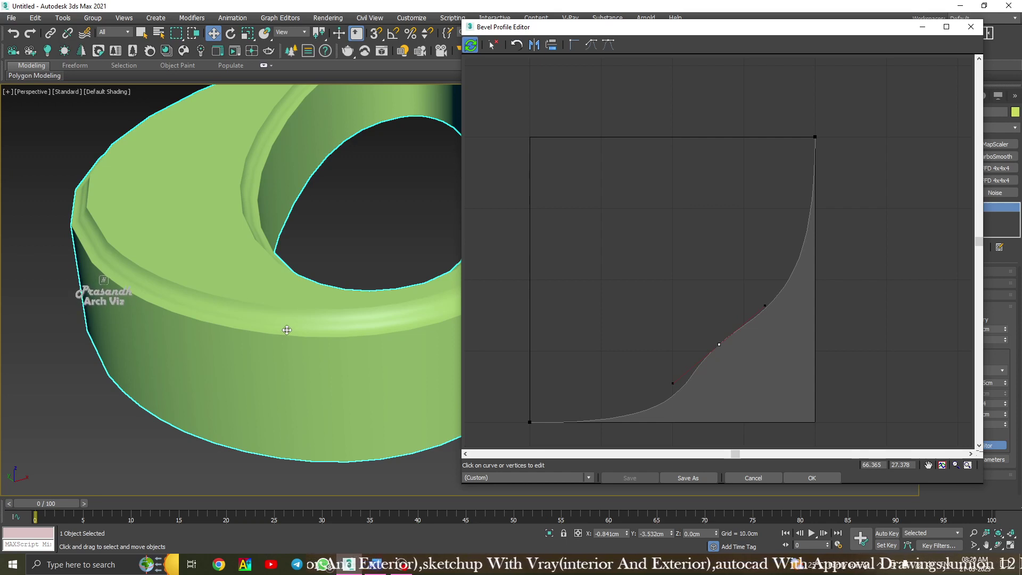
{"action": "left_click_drag", "start_coordinate": [719, 344], "coordinate": [721, 347]}
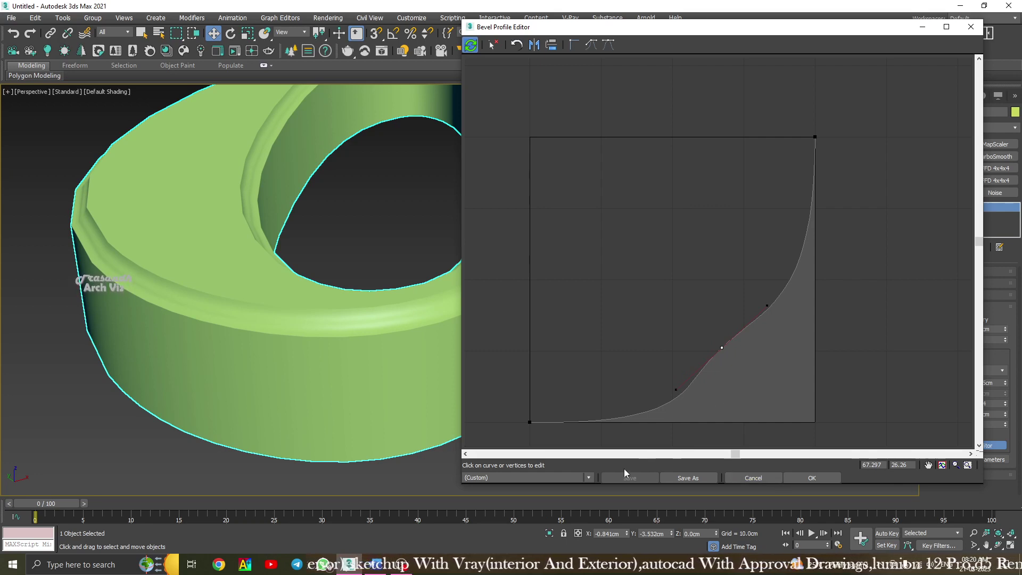
Try the Convex preset, then choose Half Circle and confirm with OK.
{"action": "left_click", "coordinate": [579, 477]}
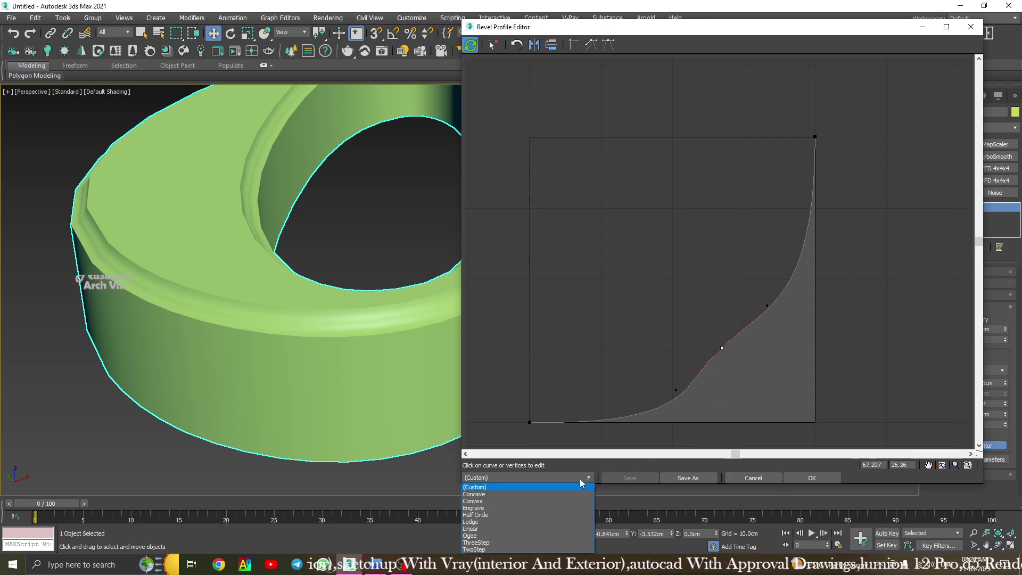
{"action": "left_click", "coordinate": [553, 498]}
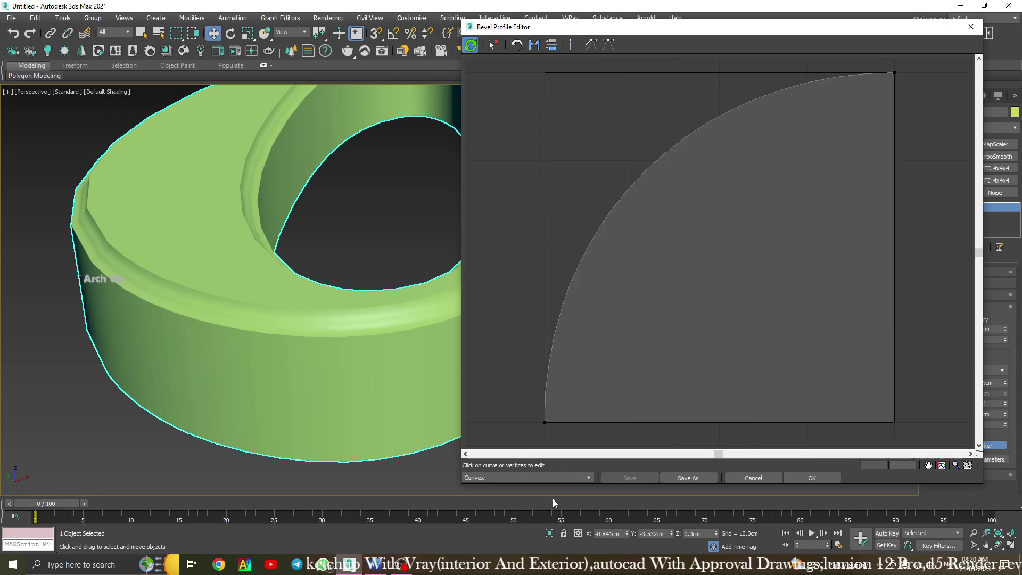
{"action": "left_click", "coordinate": [579, 475]}
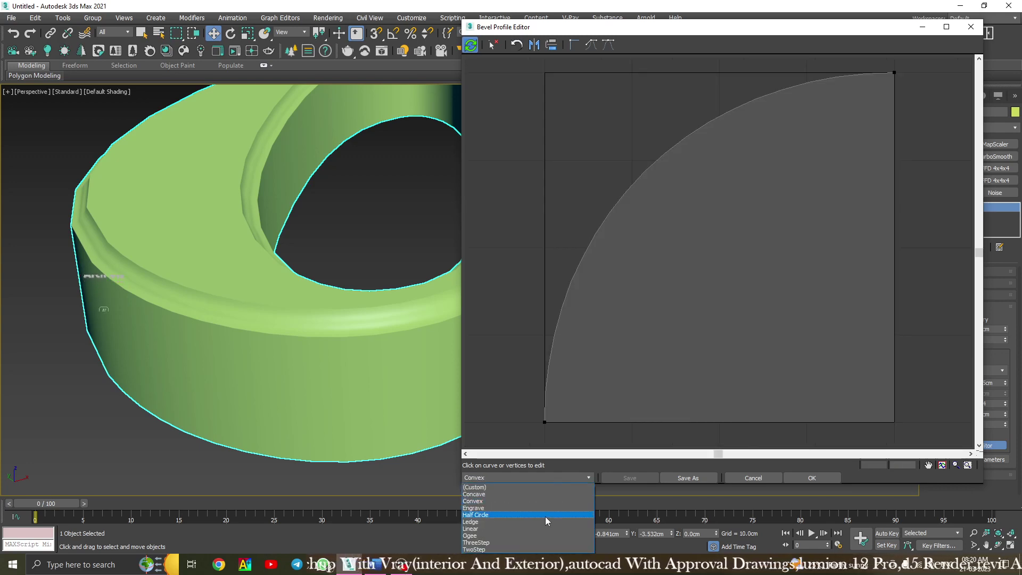
{"action": "left_click", "coordinate": [545, 516]}
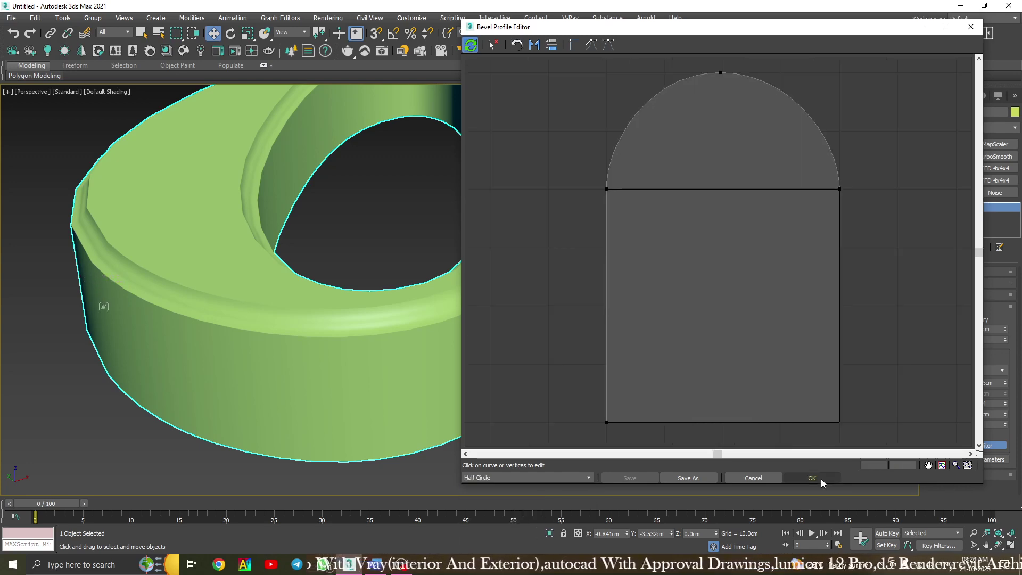
{"action": "left_click", "coordinate": [811, 477]}
{"action": "scroll", "coordinate": [484, 343], "scroll_direction": "down", "scroll_amount": 10}
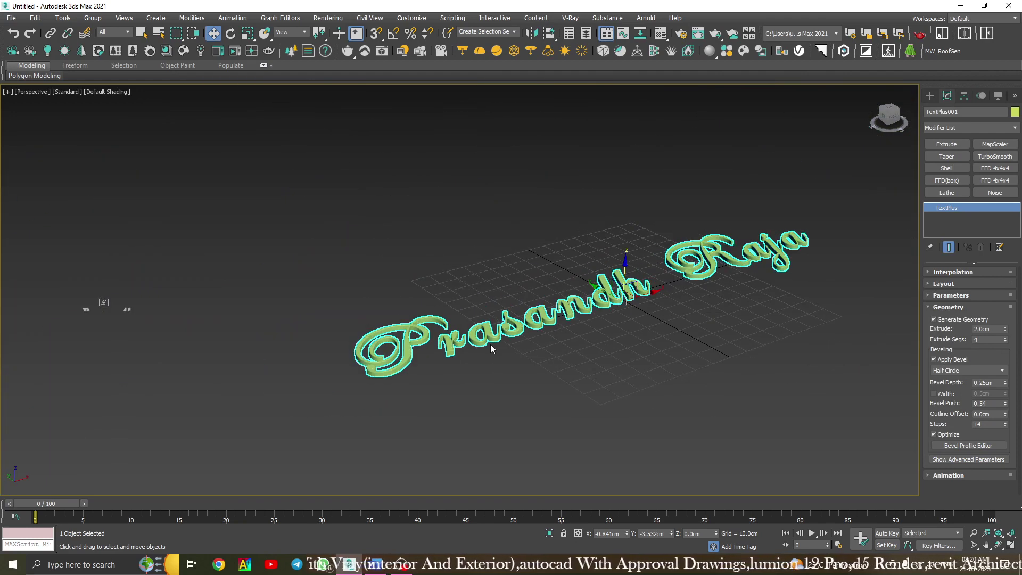
Deselect the text and orbit the view to look down on it.
{"action": "left_click", "coordinate": [599, 375]}
{"action": "scroll", "coordinate": [606, 314], "scroll_direction": "up", "scroll_amount": 5}
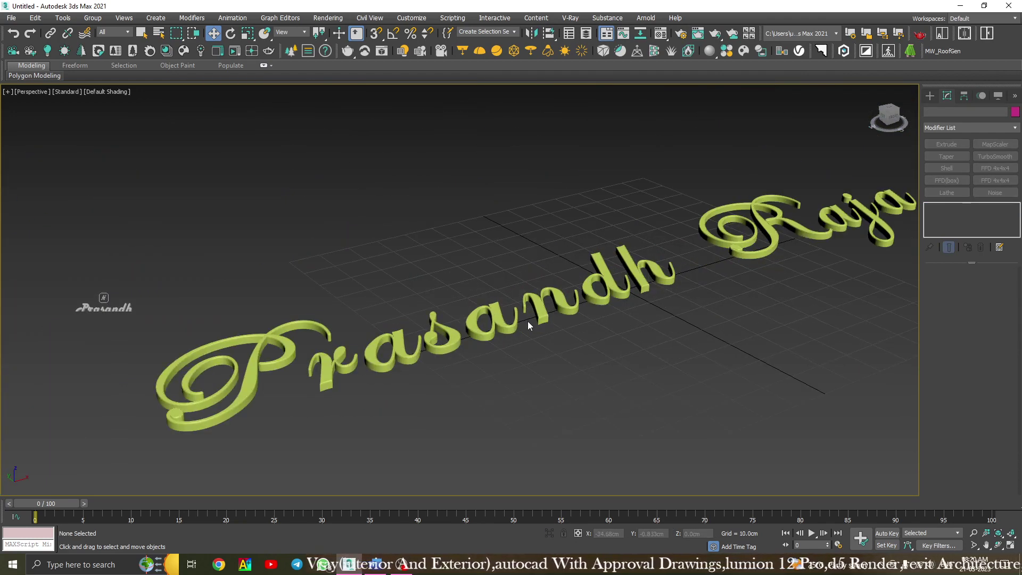
{"action": "middle_click_drag", "start_coordinate": [528, 321], "coordinate": [523, 276], "text": "alt"}
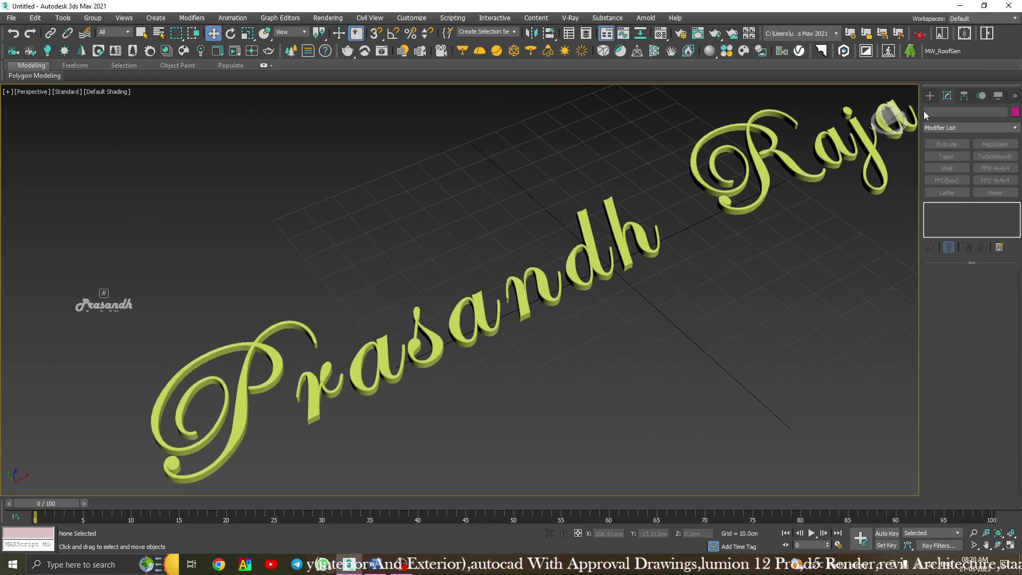
In the Create panel, try Extended Primitives, then return the category to Standard Primitives.
{"action": "left_click", "coordinate": [930, 95]}
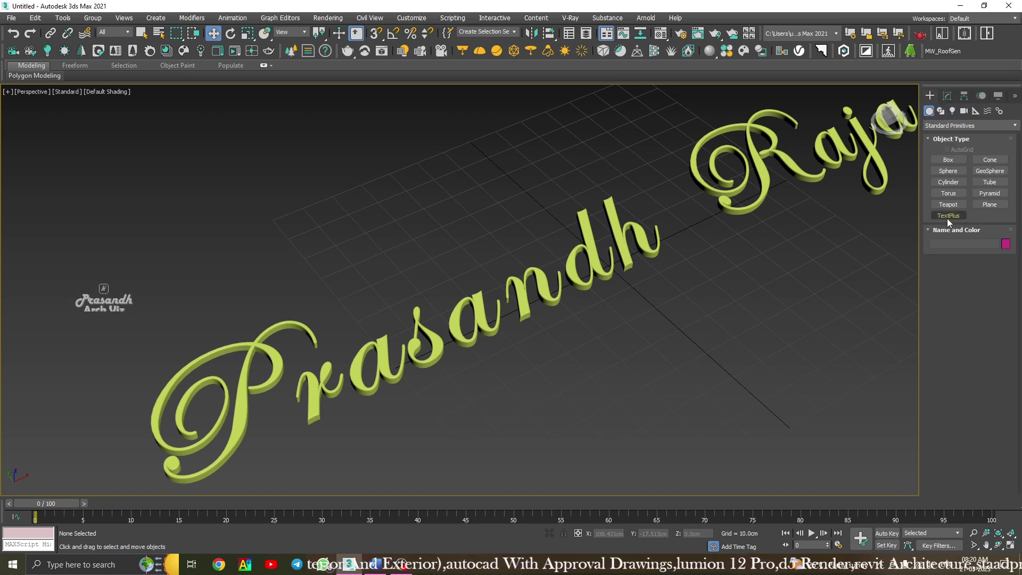
{"action": "middle_click_drag", "start_coordinate": [591, 323], "coordinate": [541, 317]}
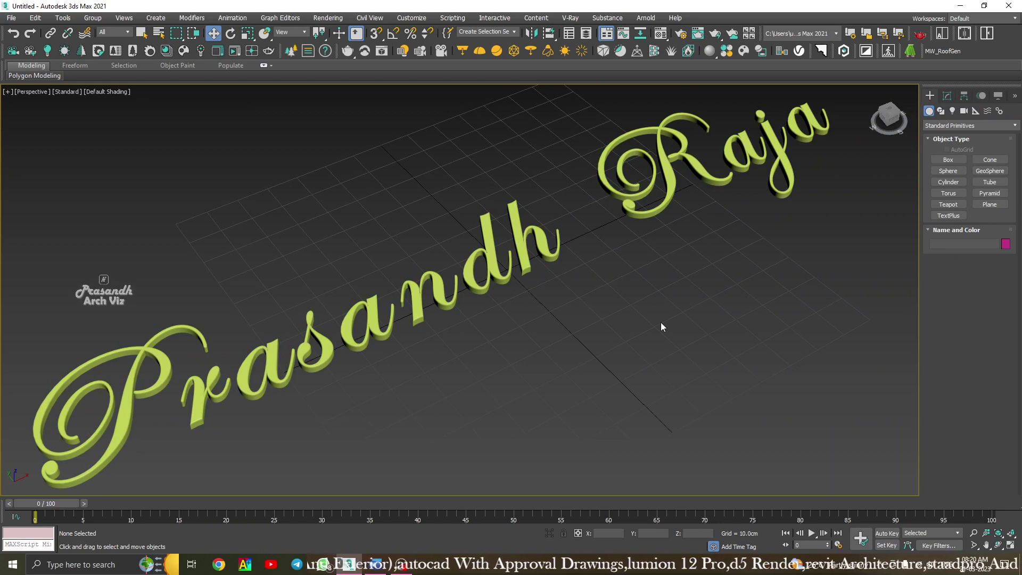
{"action": "left_click", "coordinate": [957, 129]}
{"action": "left_click", "coordinate": [955, 149]}
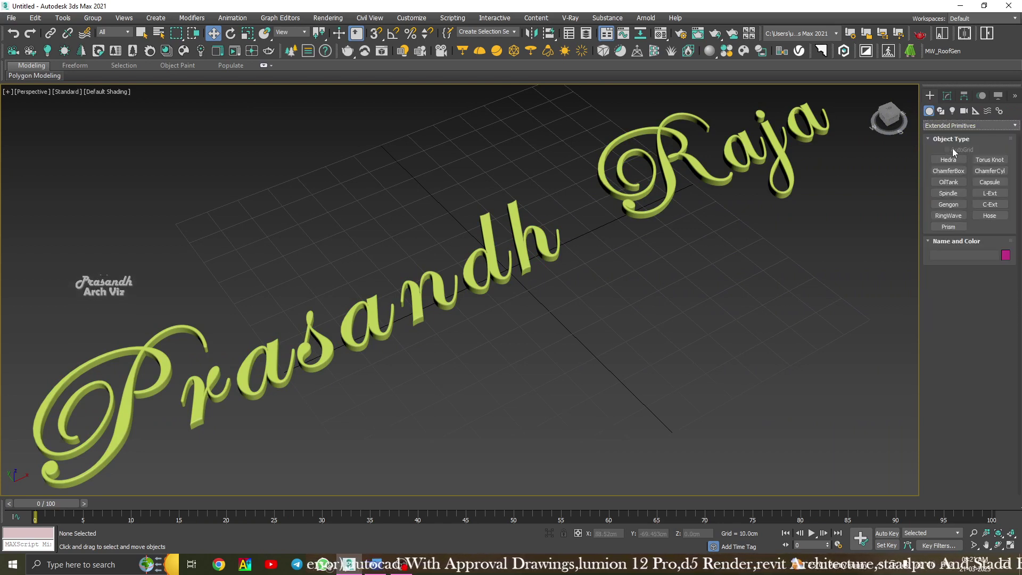
{"action": "left_click", "coordinate": [933, 124]}
{"action": "left_click", "coordinate": [939, 136]}
{"action": "left_click", "coordinate": [943, 126]}
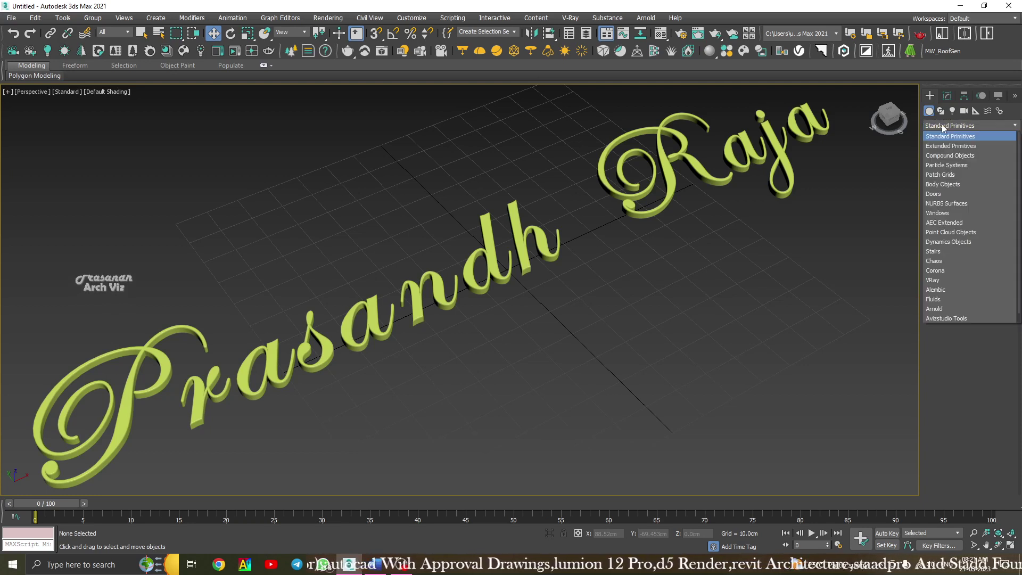
{"action": "left_click", "coordinate": [947, 137]}
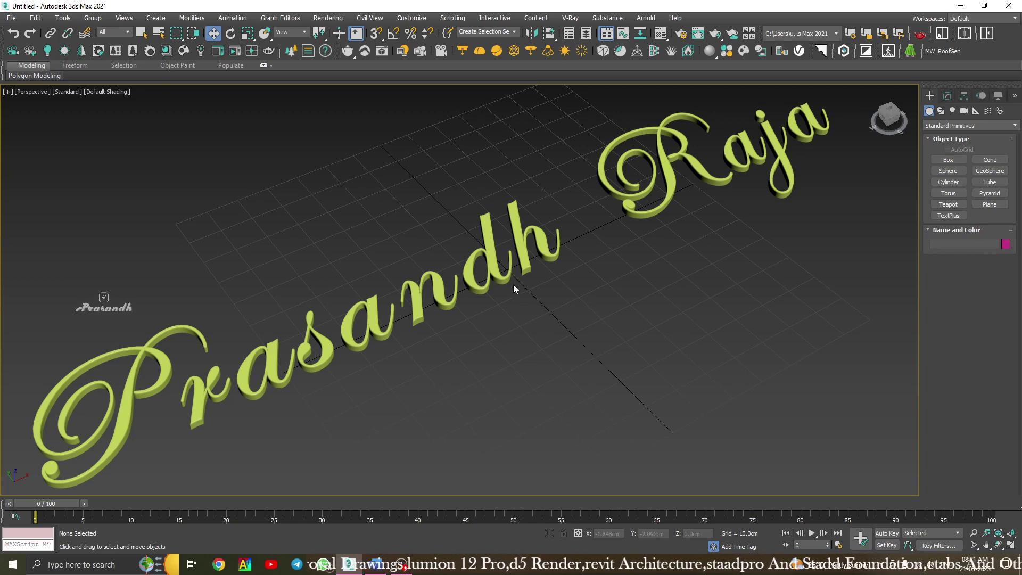
Select and deselect the text, then start and cancel a new TextPlus object.
{"action": "left_click", "coordinate": [499, 274]}
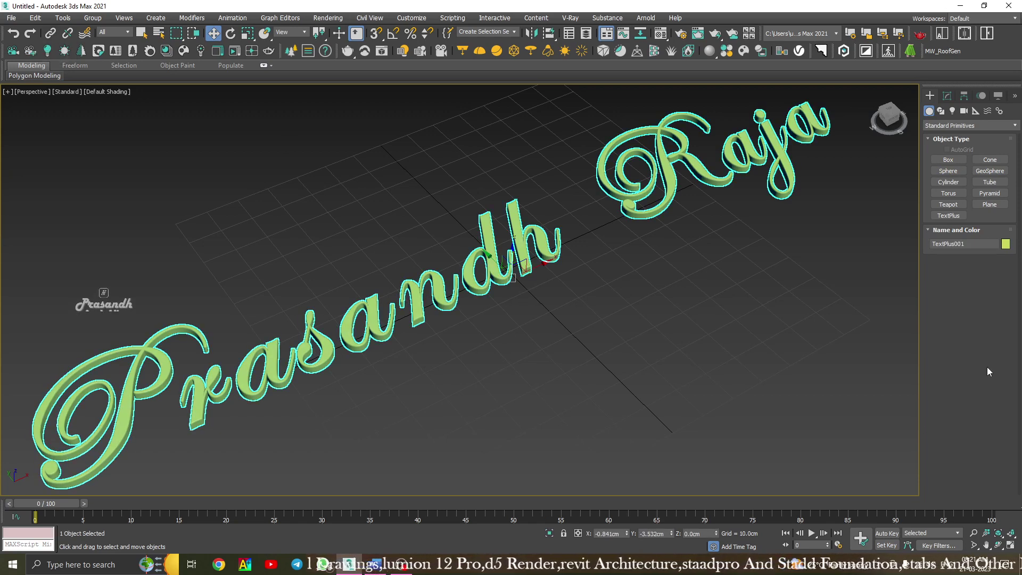
{"action": "left_click", "coordinate": [642, 326]}
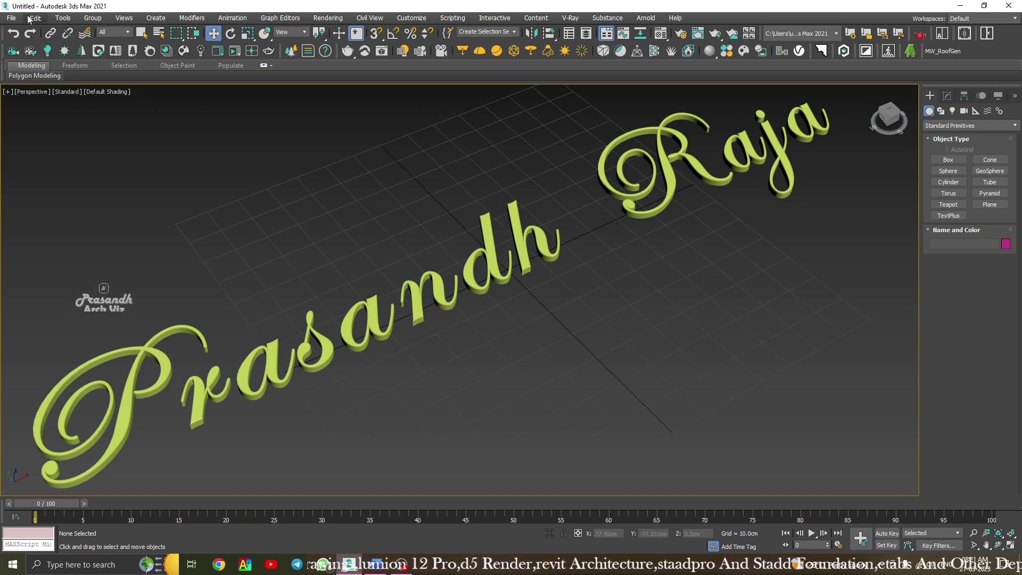
{"action": "left_click", "coordinate": [669, 157]}
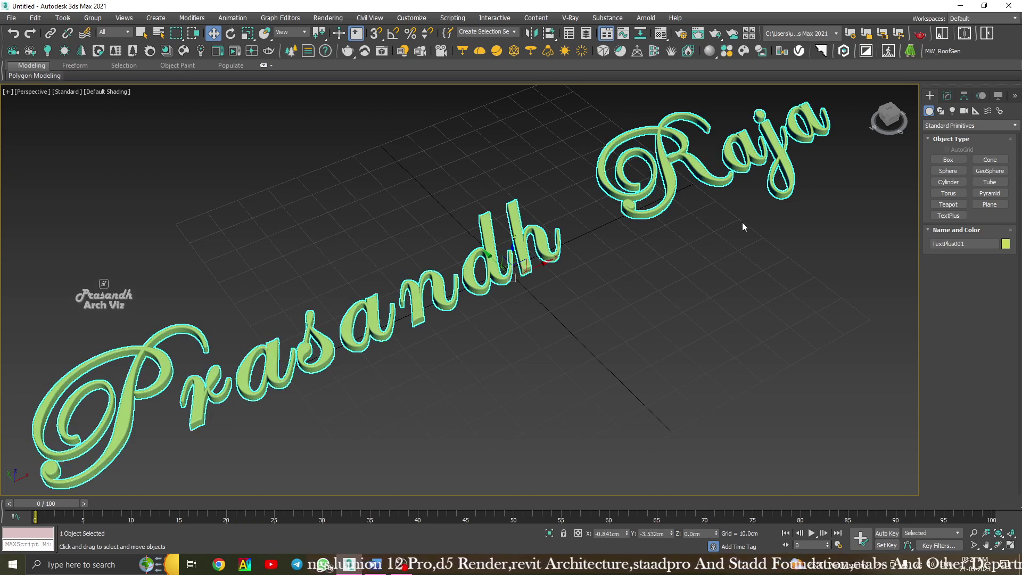
{"action": "left_click", "coordinate": [705, 268]}
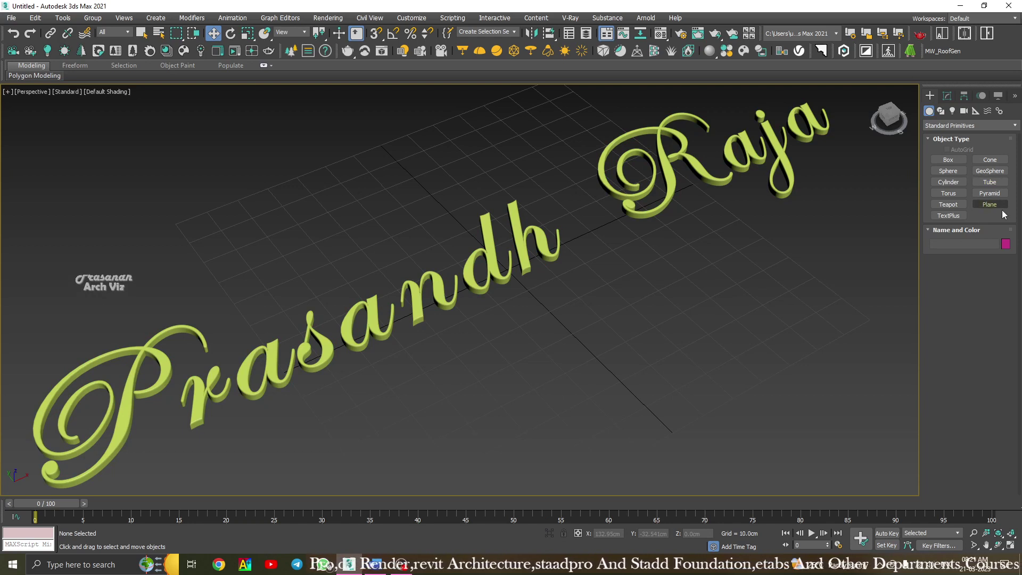
{"action": "left_click", "coordinate": [956, 216]}
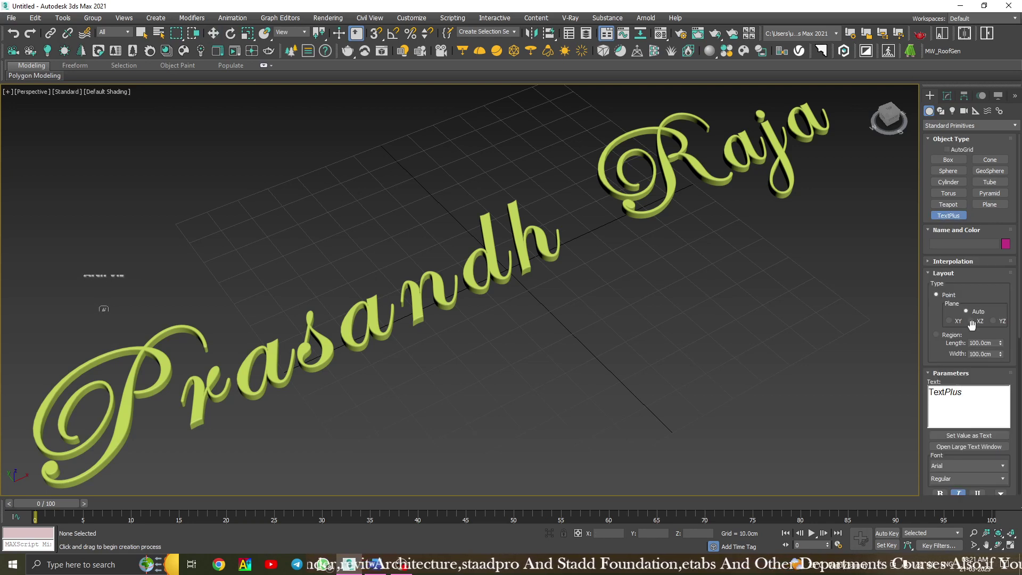
{"action": "left_click", "coordinate": [939, 285]}
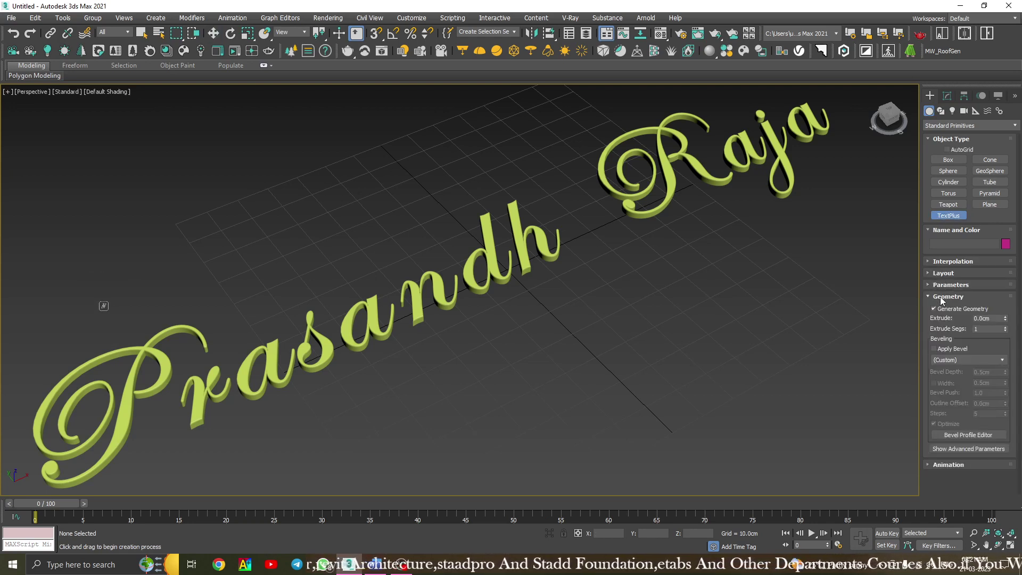
{"action": "left_click", "coordinate": [939, 299]}
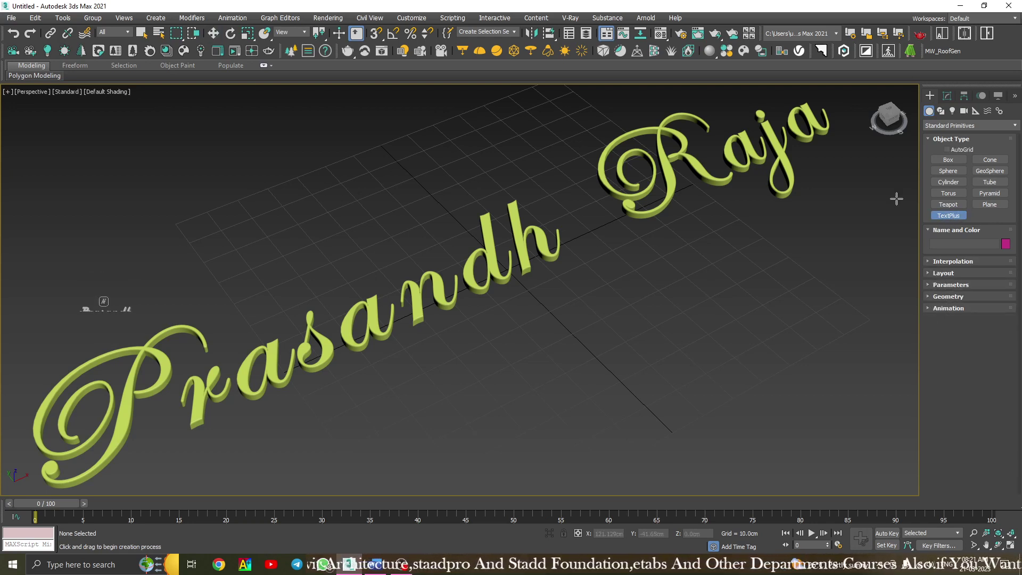
{"action": "key", "text": "w"}
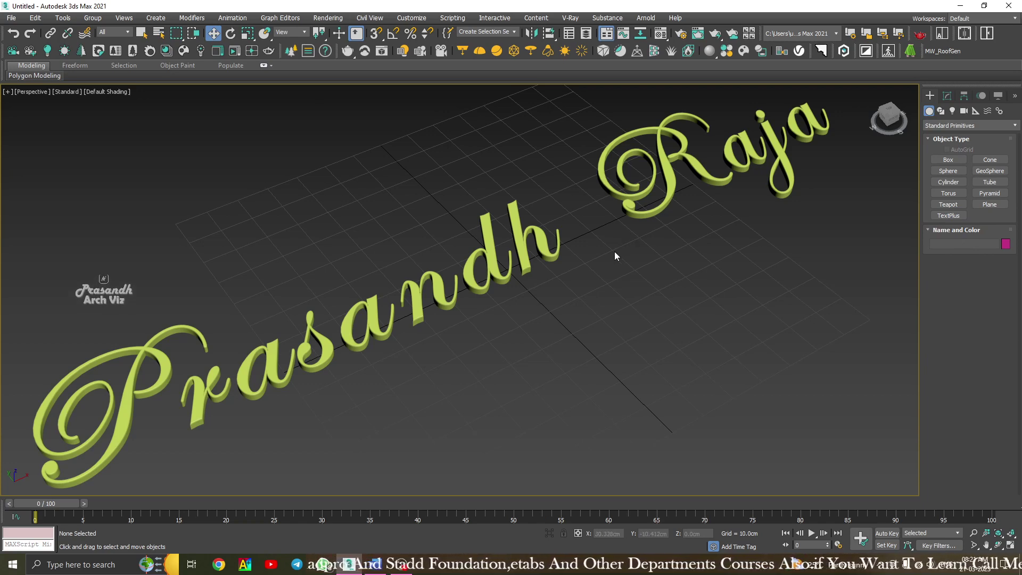
Set the object category to Extended Primitives.
{"action": "mouse_move", "coordinate": [611, 267]}
{"action": "middle_mouse_down"}
{"action": "mouse_move", "coordinate": [586, 280]}
{"action": "mouse_move", "coordinate": [613, 271]}
{"action": "middle_mouse_up"}
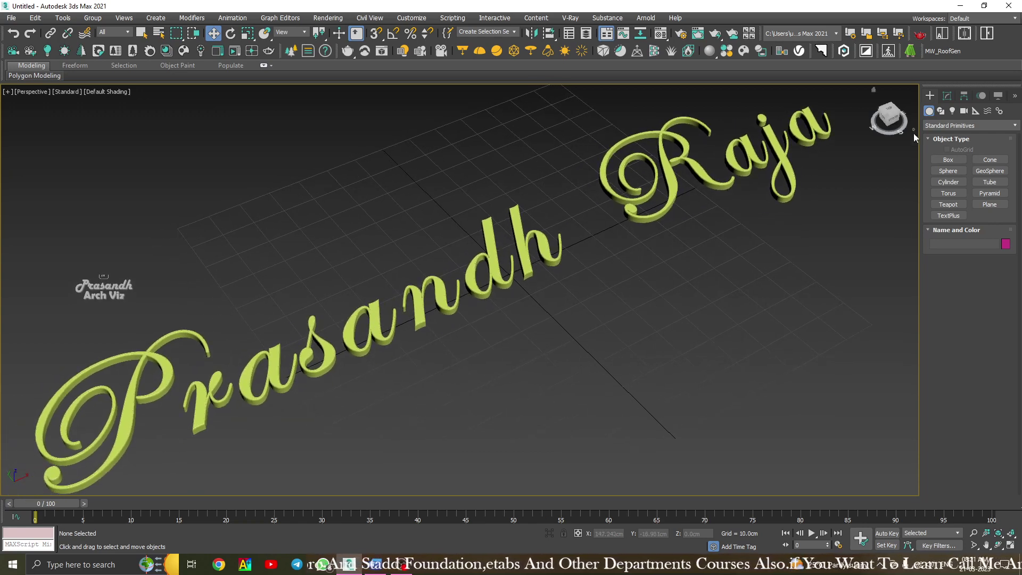
{"action": "left_click", "coordinate": [940, 128]}
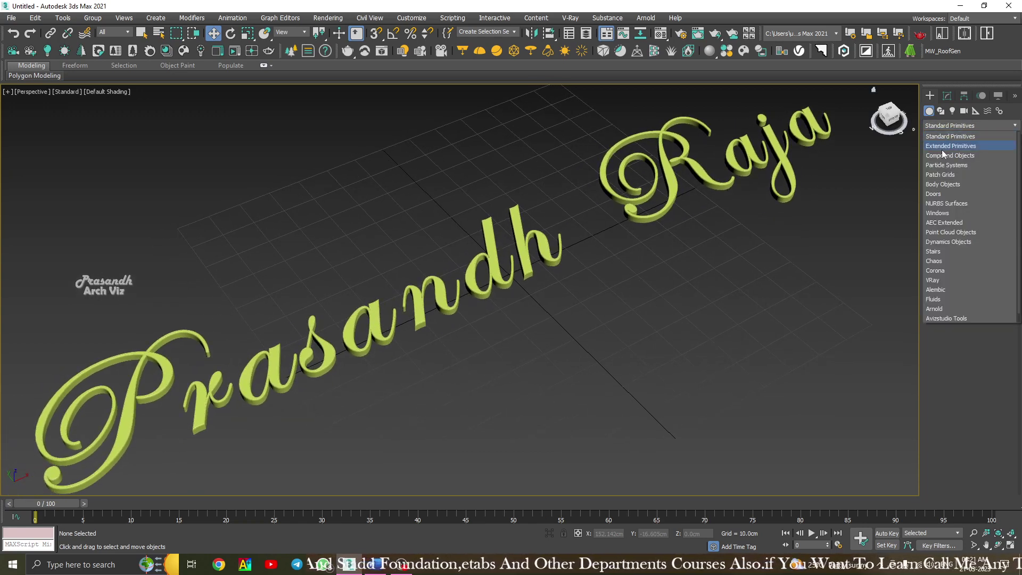
{"action": "left_click", "coordinate": [943, 146]}
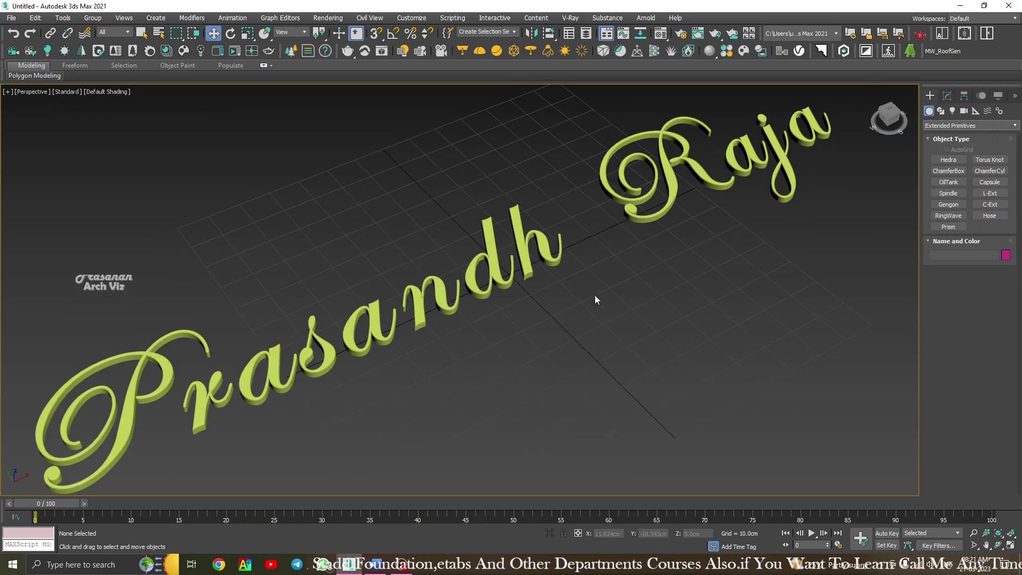